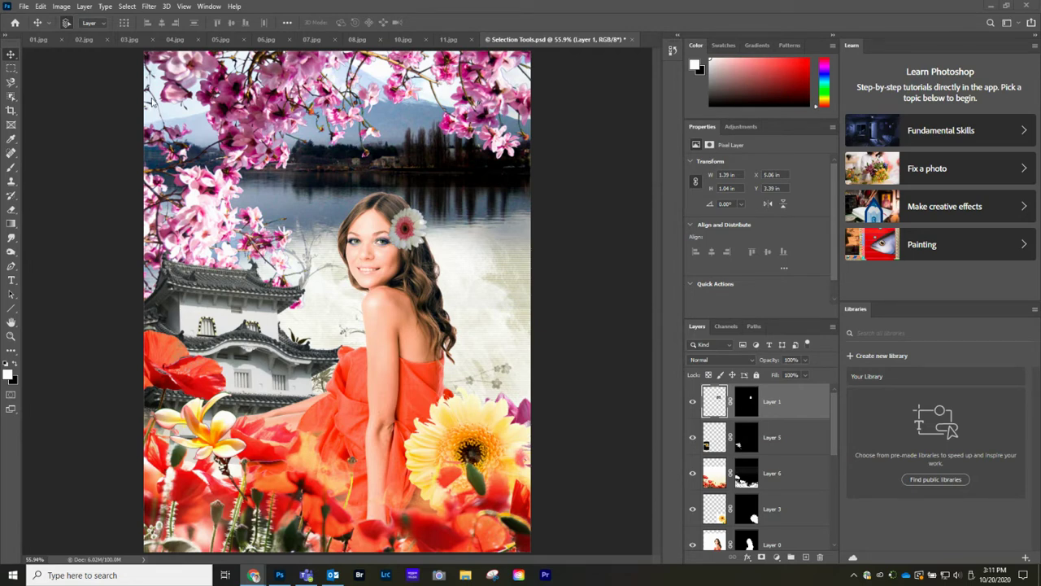
Switch to Chrome, scan the Selection Tools page's download list, and open the 01.jpg image
click(44, 39)
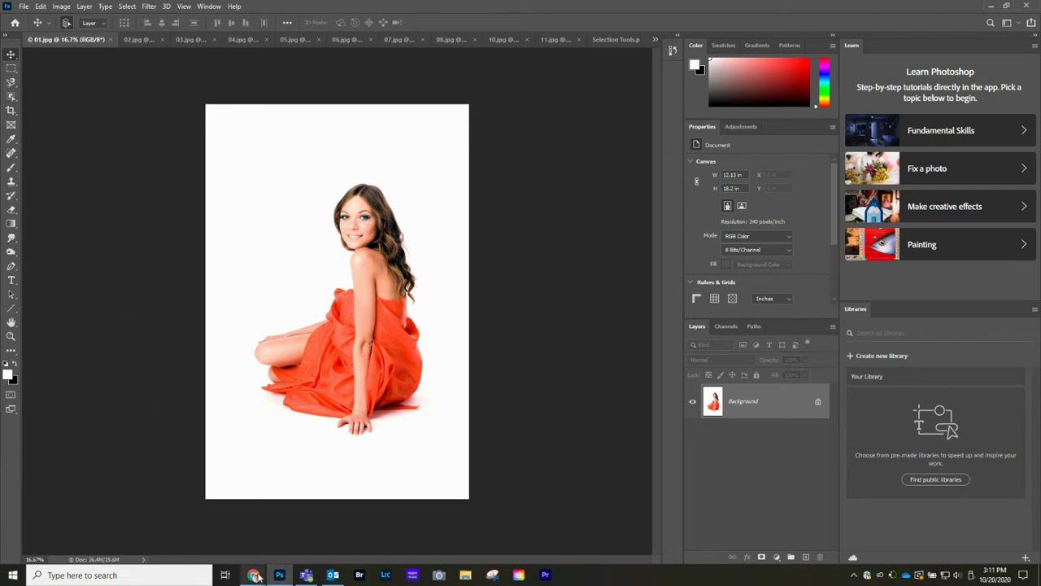
mouse_move(253, 576)
click(252, 533)
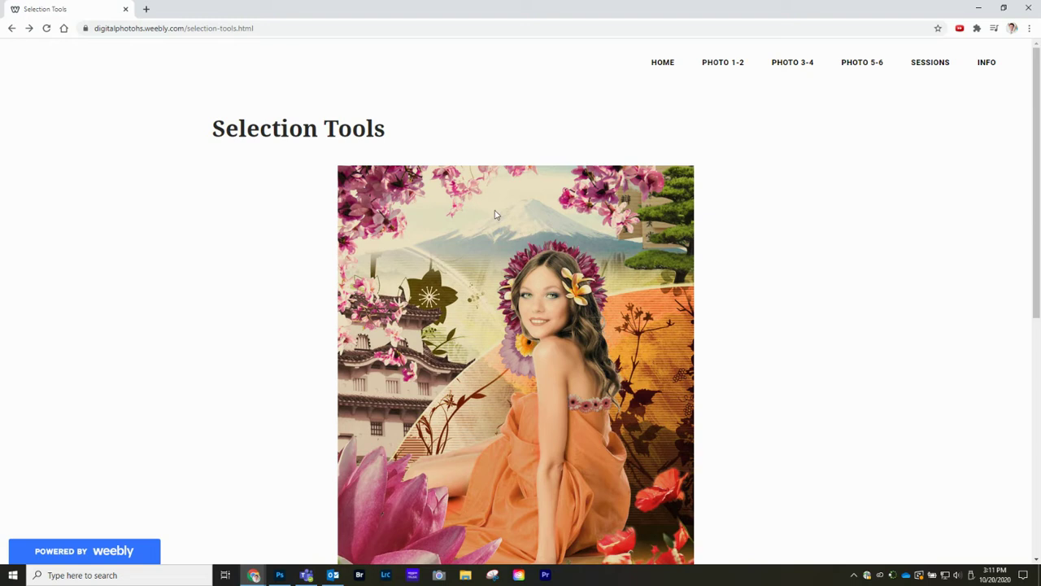
scroll(562, 191, down, 1)
scroll(433, 295, down, 3)
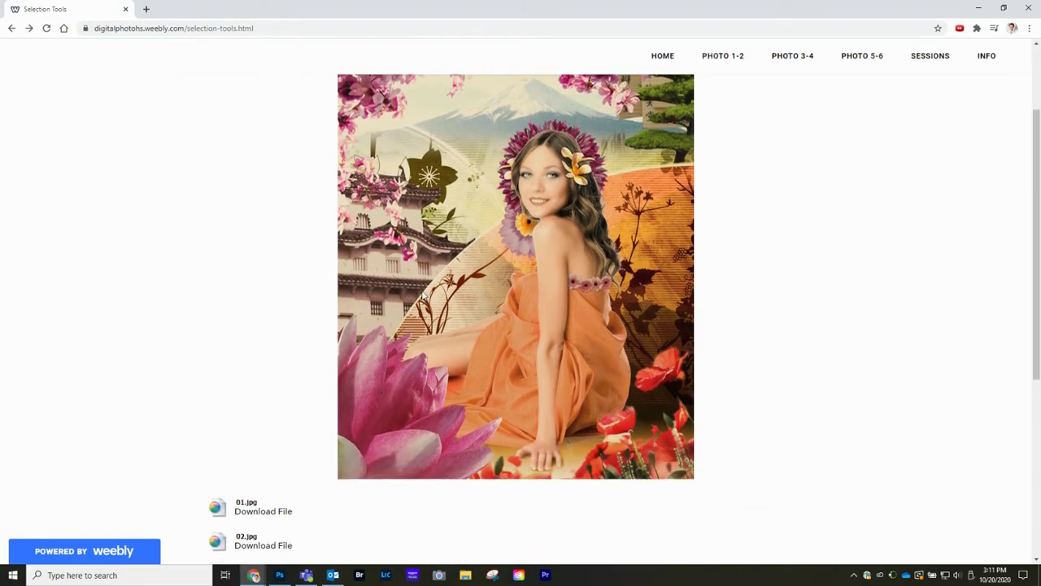
scroll(323, 216, down, 1)
scroll(321, 334, down, 1)
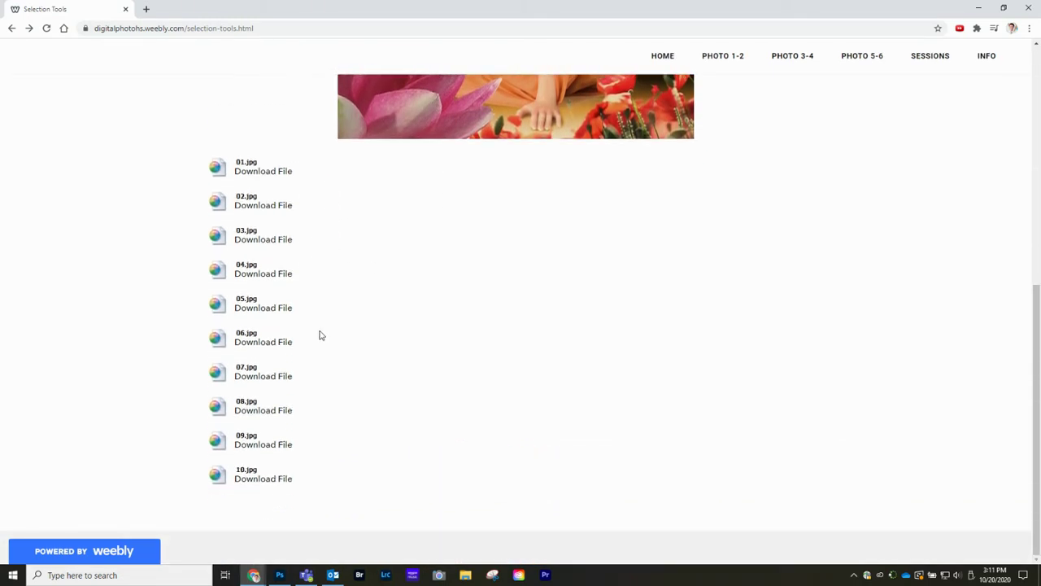
click(263, 227)
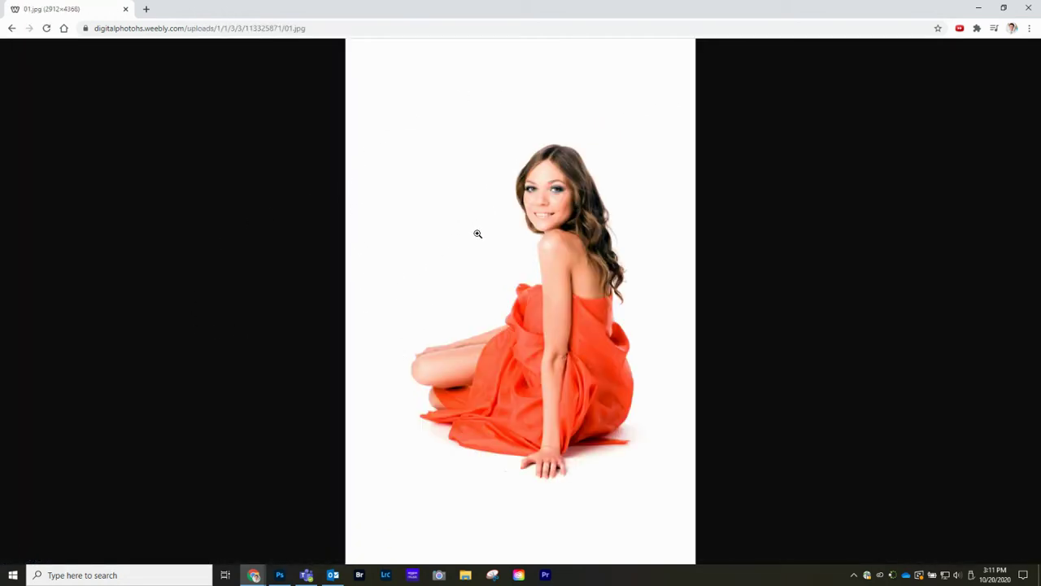
right_click(383, 226)
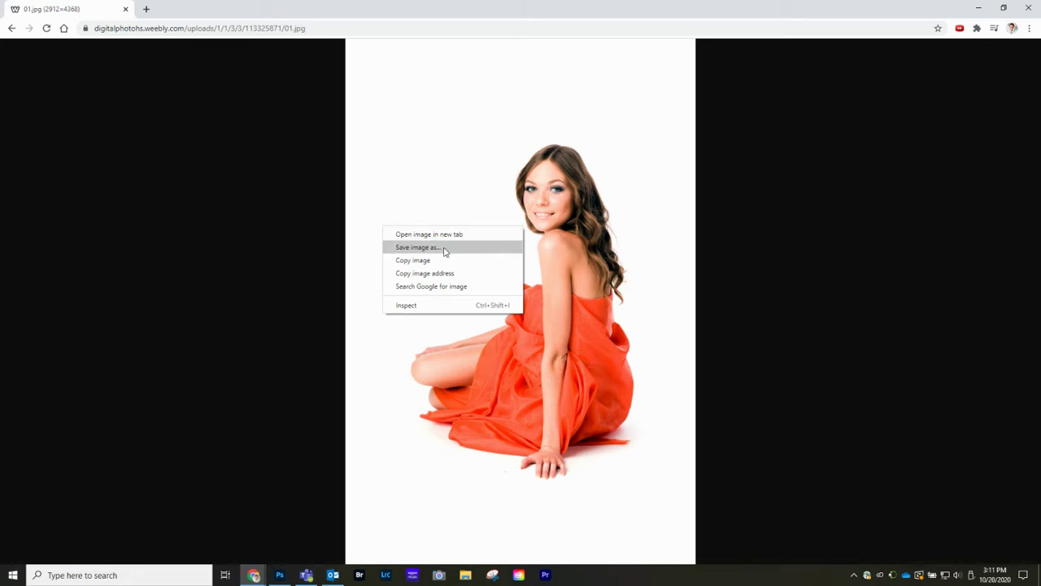
click(368, 233)
click(528, 277)
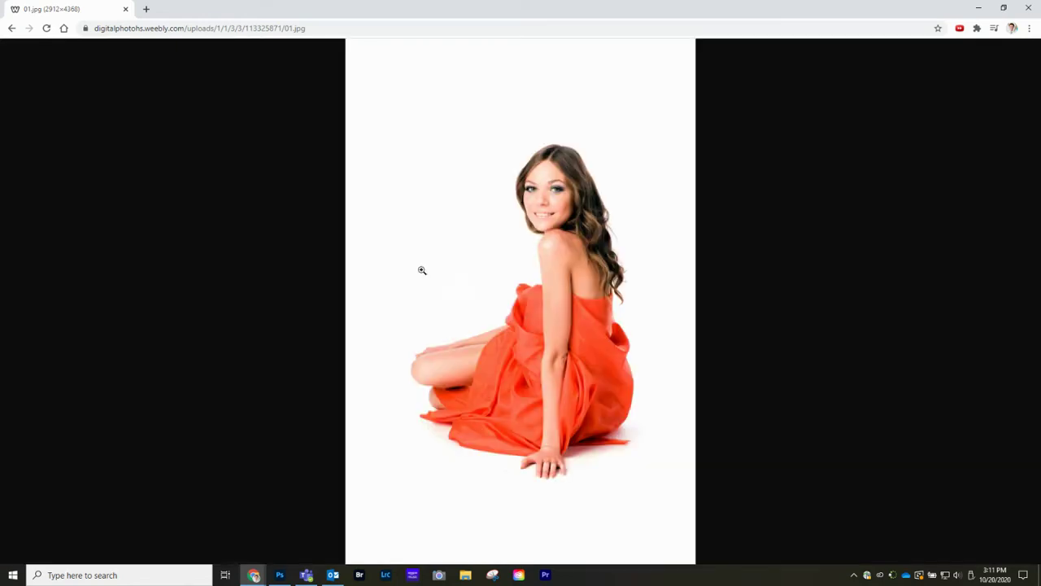
right_click(392, 228)
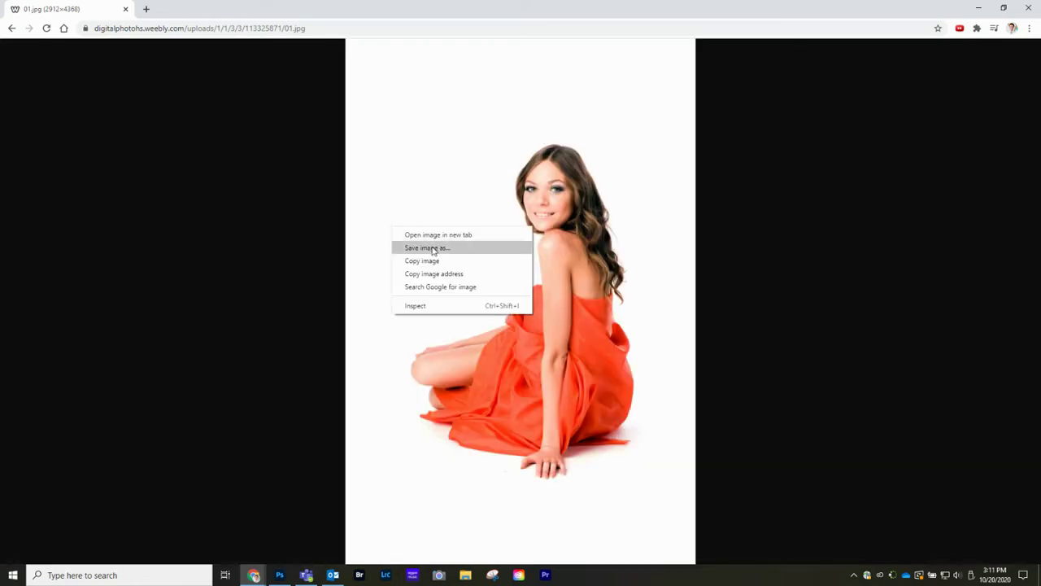
click(424, 250)
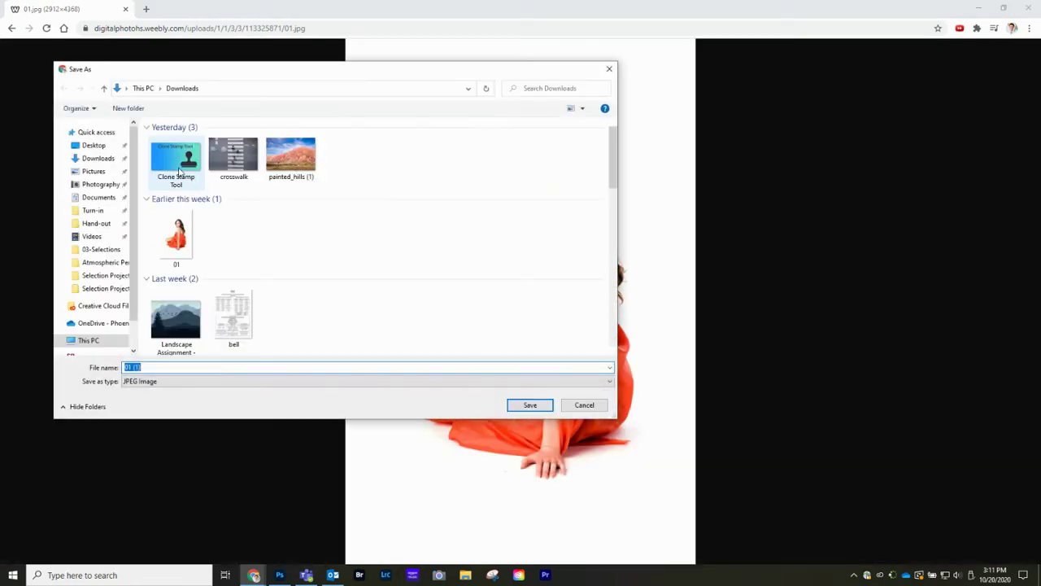
click(98, 159)
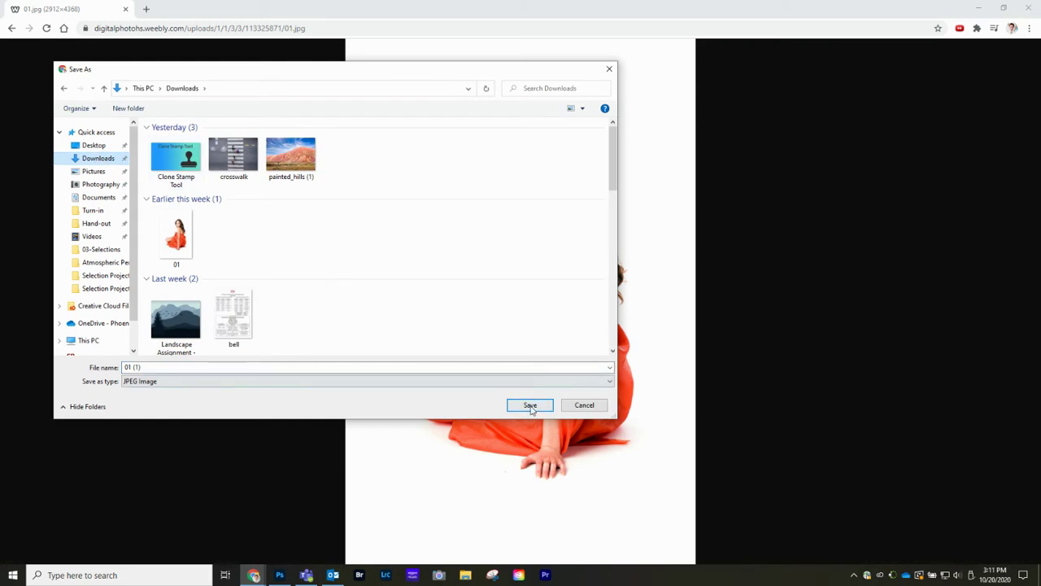
click(609, 68)
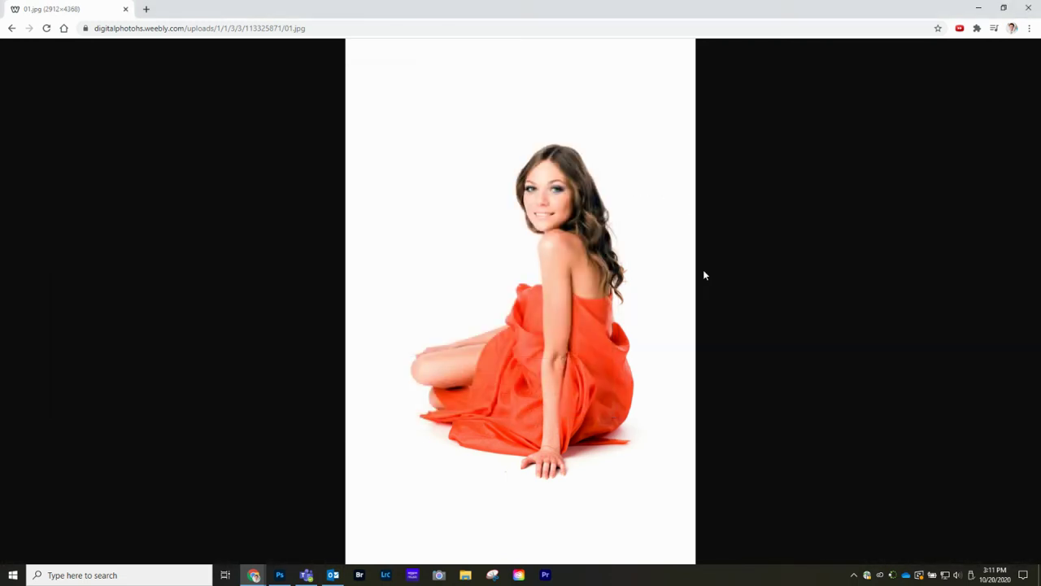
View the 02.jpg image from the Selection Tools download list and return to the list
click(12, 28)
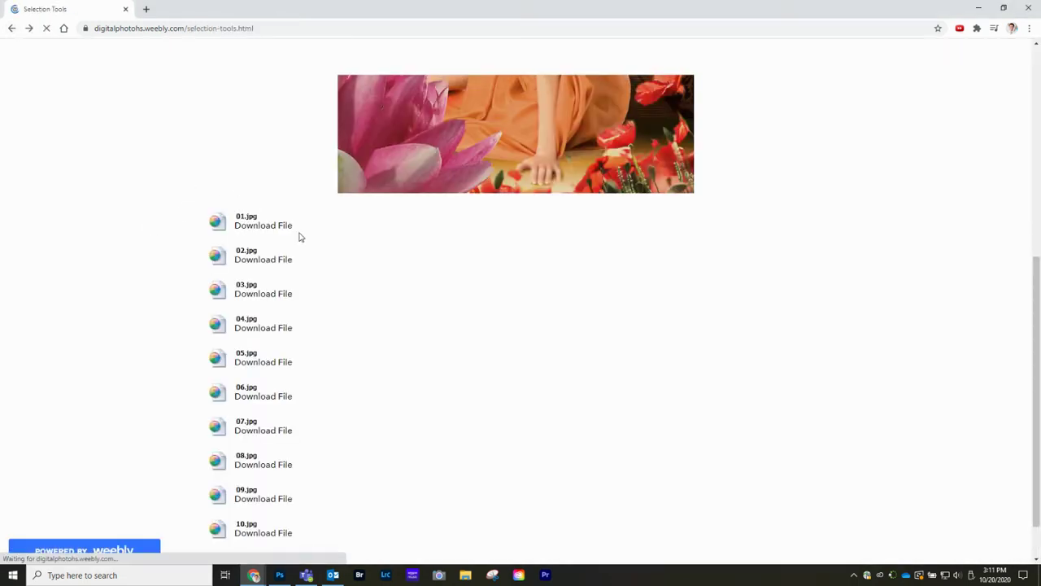
click(272, 271)
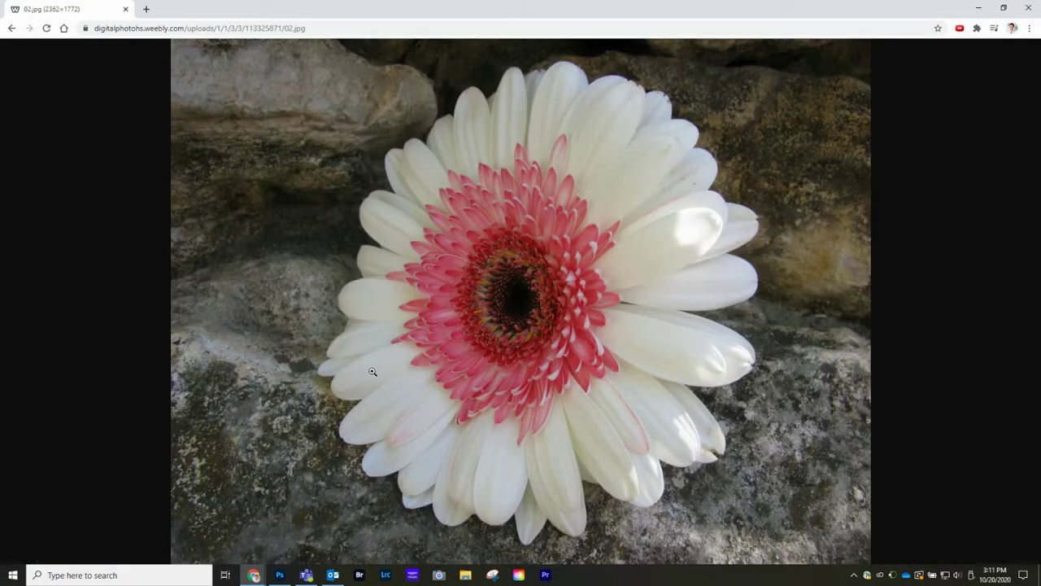
click(12, 28)
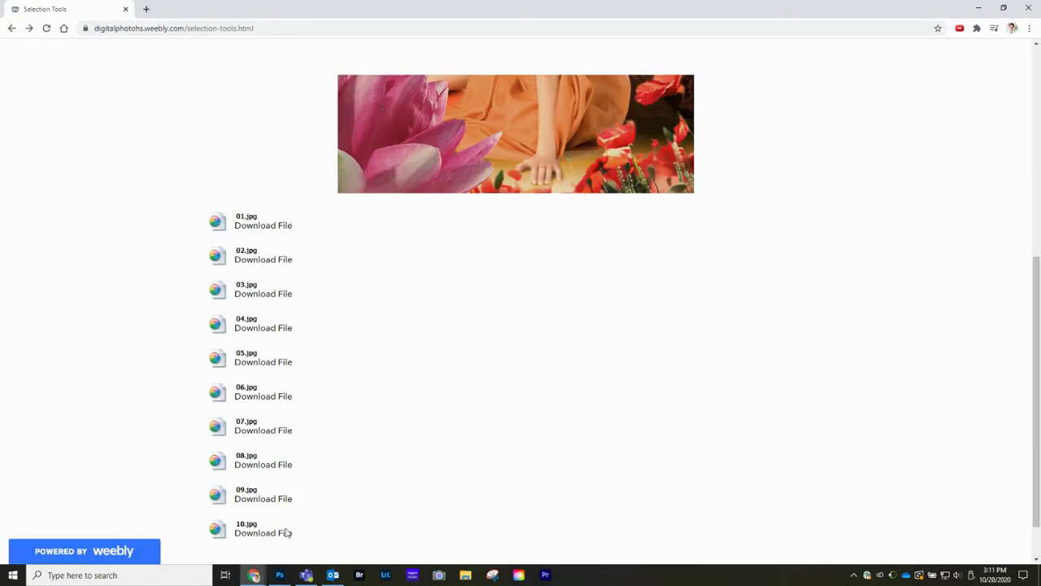
Switch to Photoshop, display Selection Tools.psd, and rearrange the workspace by docking Layers beside Learn and closing Libraries
click(279, 575)
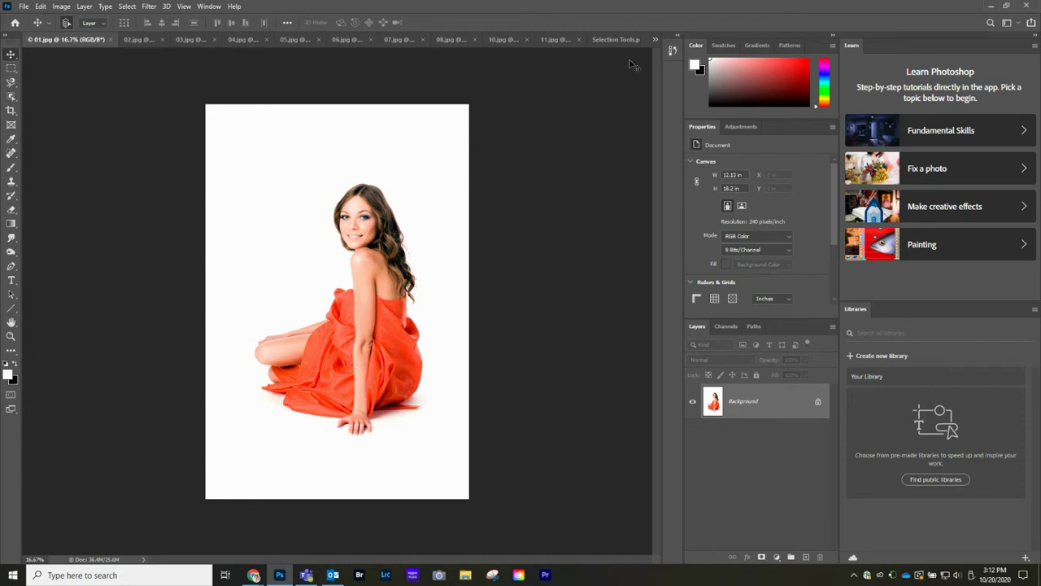
click(613, 39)
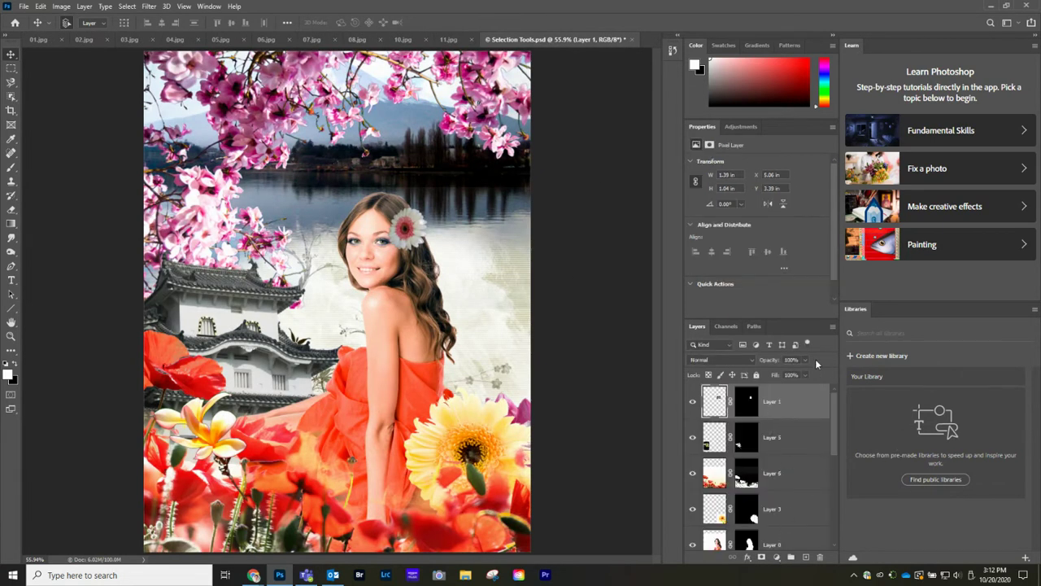
drag(697, 327, 880, 54)
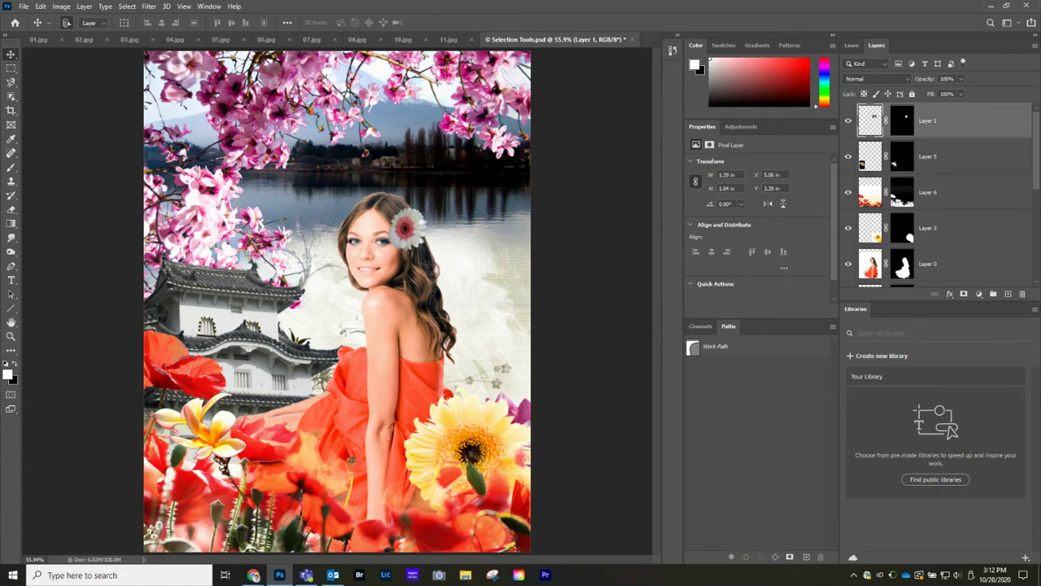
click(1034, 312)
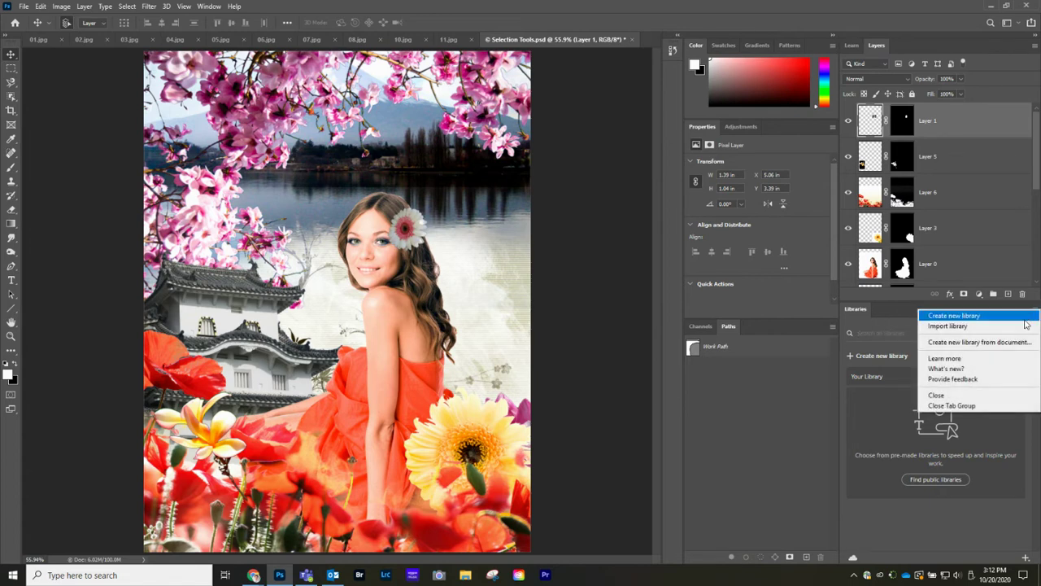
click(958, 398)
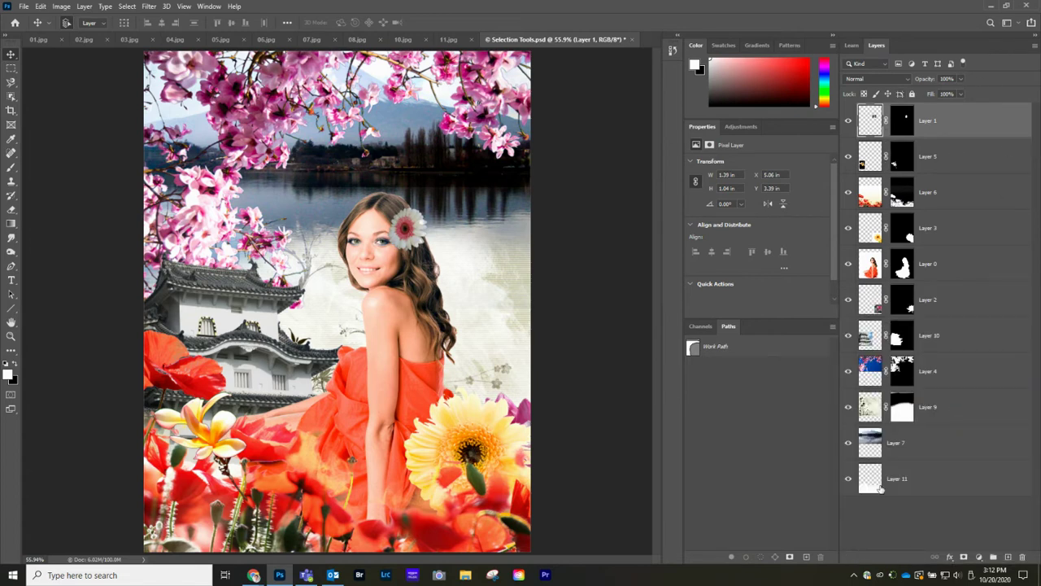
In 01.jpg, mask out the background around the woman using the Object Selection tool and move the cutout slightly down and left
click(43, 39)
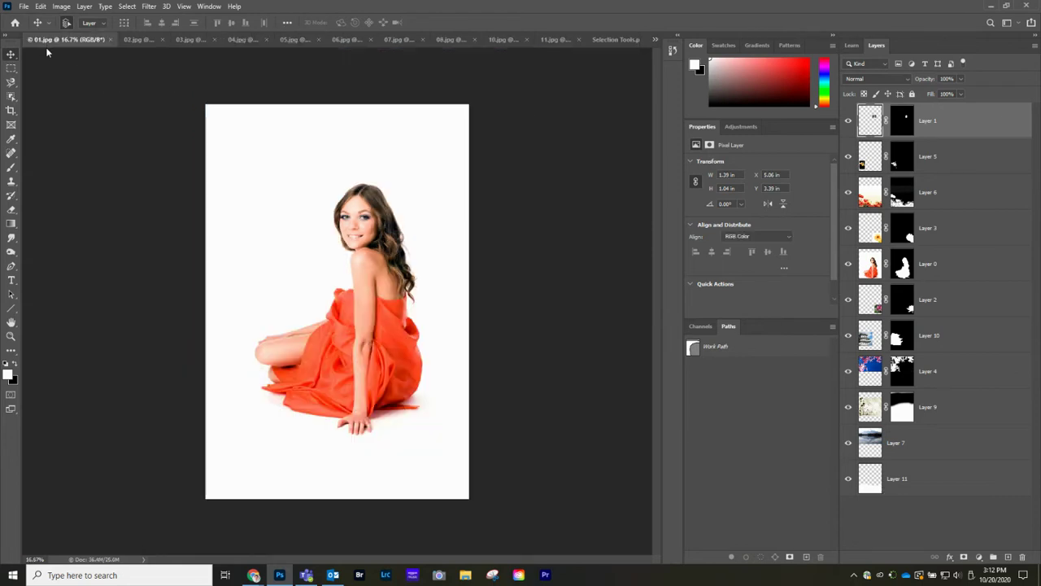
click(11, 97)
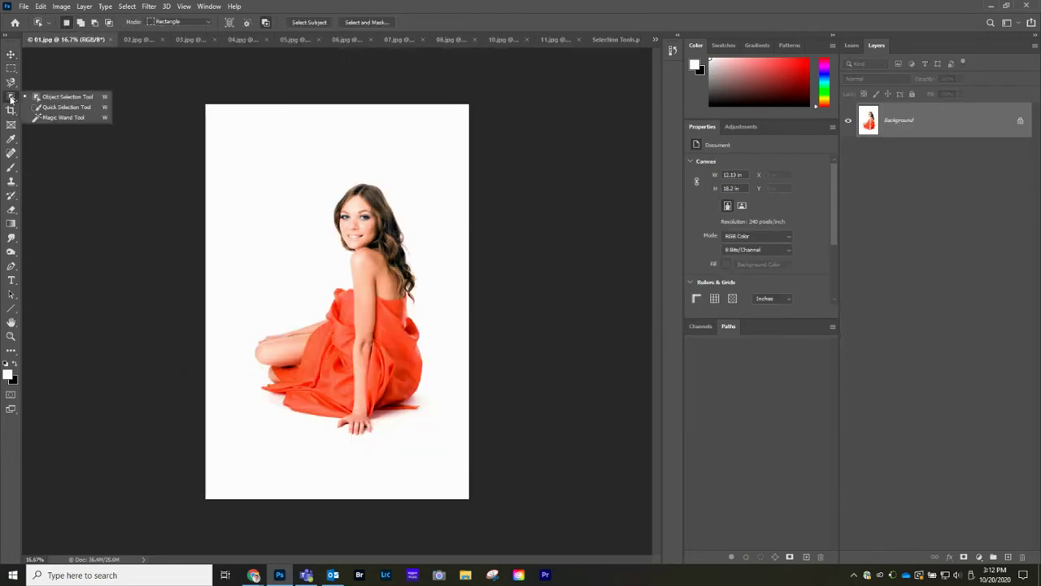
click(71, 100)
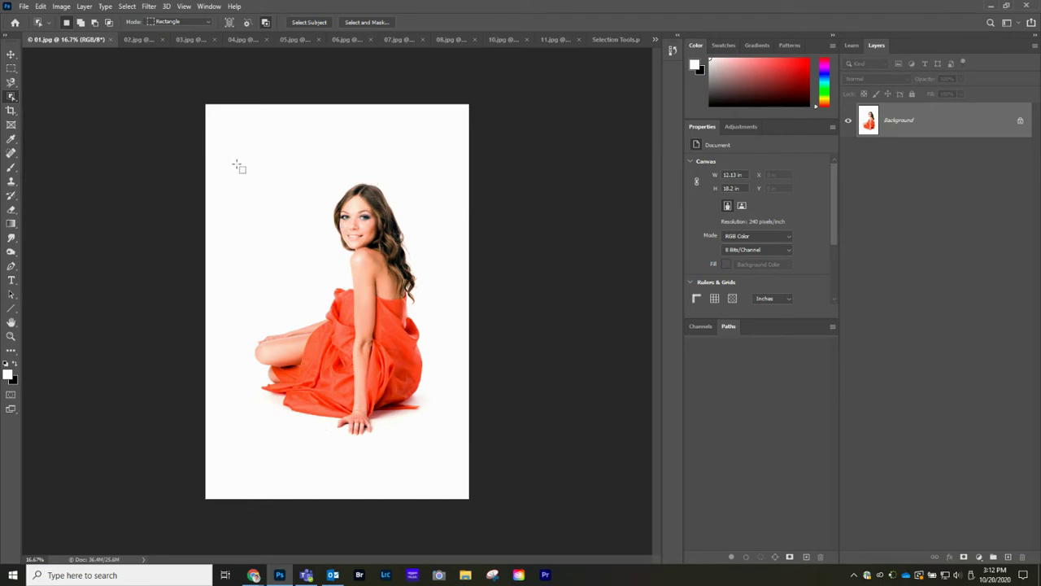
drag(236, 164, 415, 435)
click(964, 557)
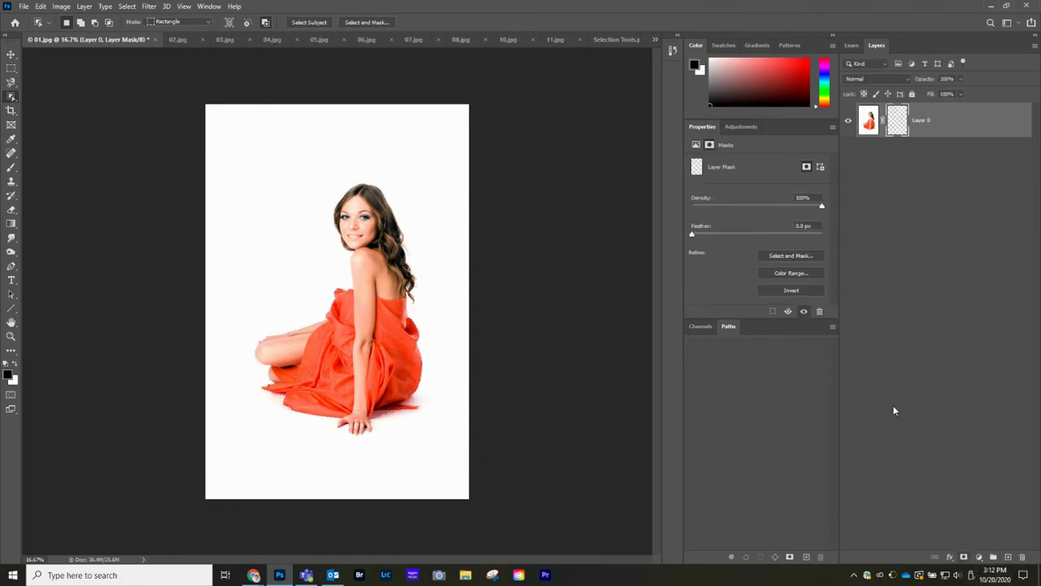
click(11, 54)
drag(372, 375, 362, 399)
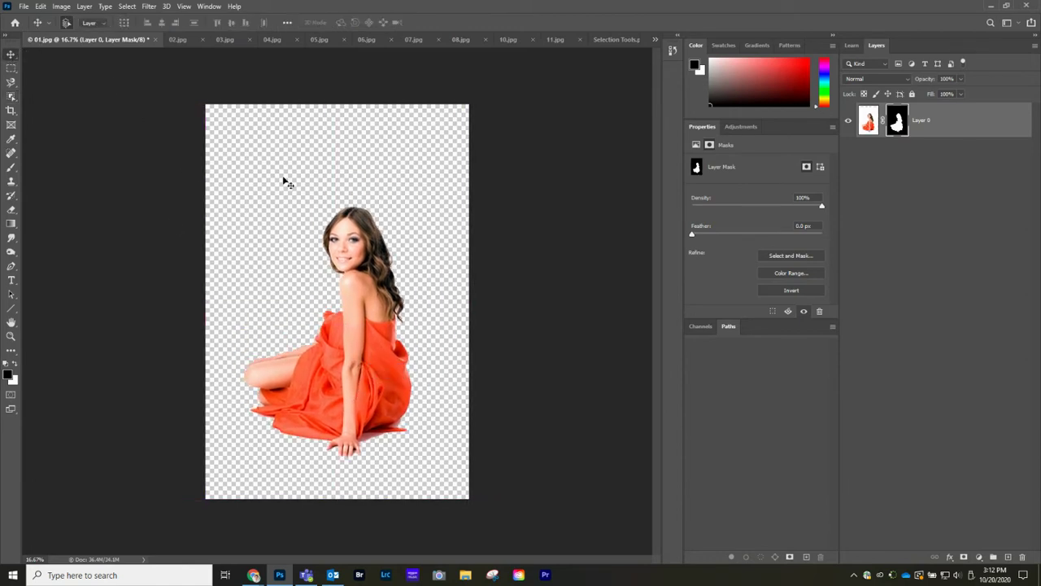
In 02.jpg, select the whole white flower with the Object Selection tool and mask out the rock background
click(176, 40)
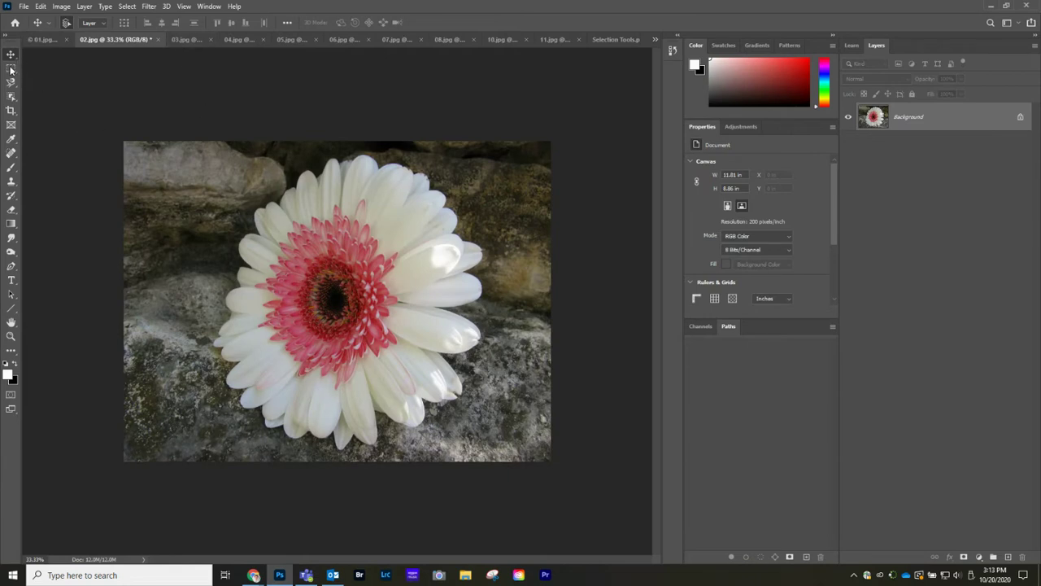
click(12, 96)
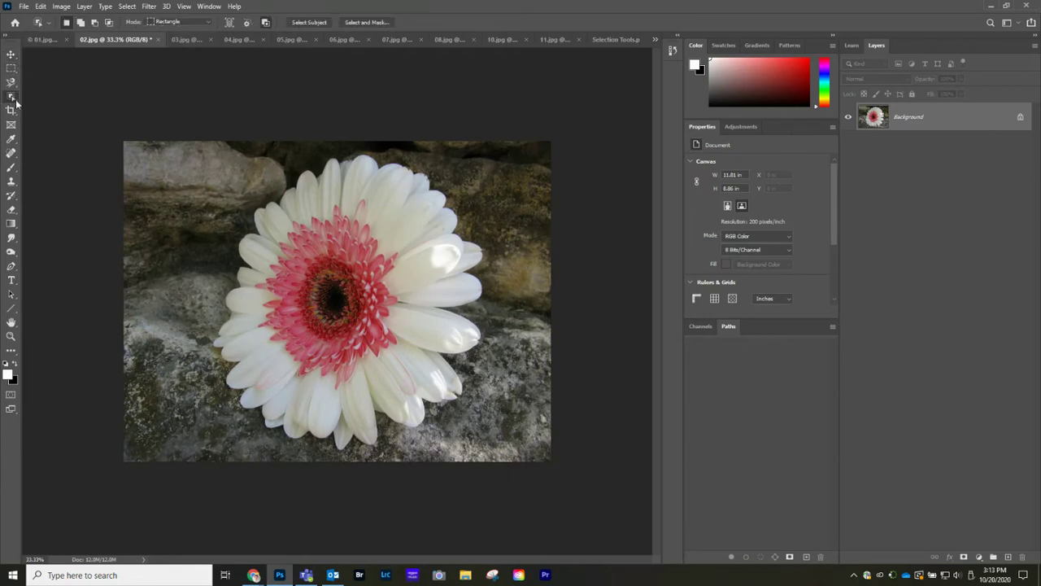
drag(186, 144, 493, 455)
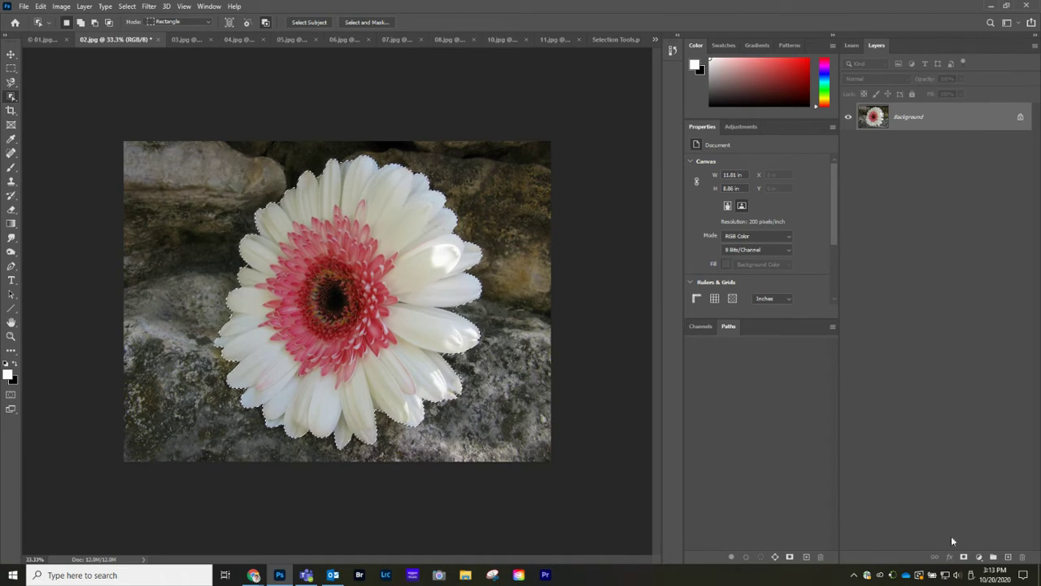
click(964, 556)
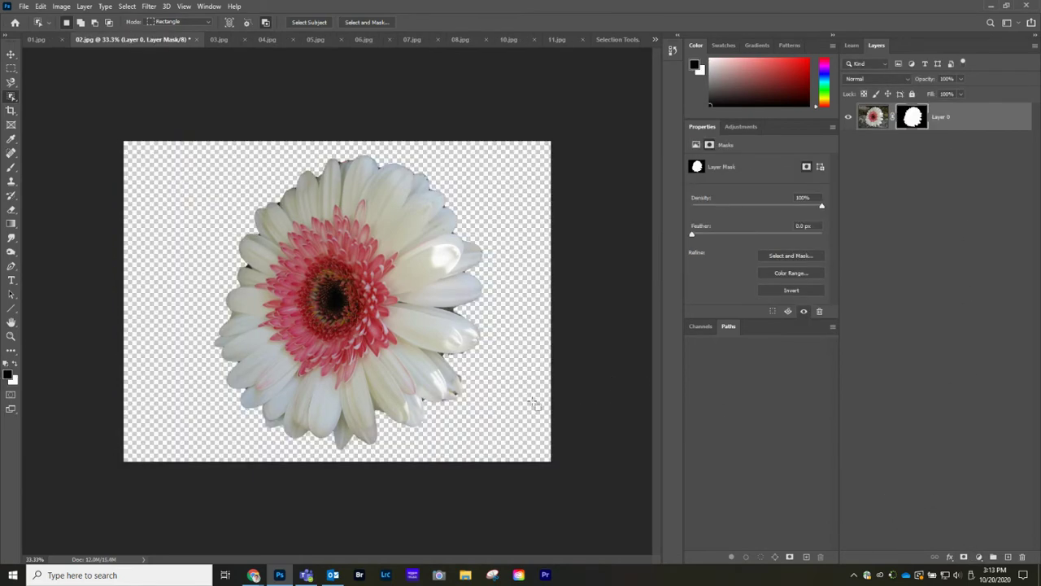
Outline the leftover dark background between the two right-hand petals of the white flower with the Lasso tool
key(ctrl+plus)
key(ctrl+plus)
drag(587, 340, 487, 339)
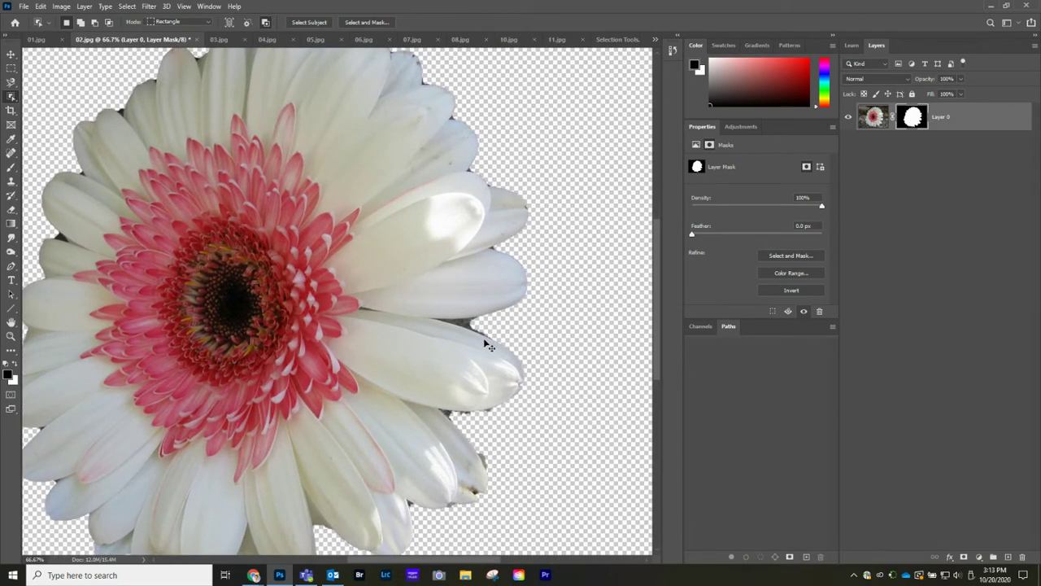
key(ctrl+plus)
click(184, 7)
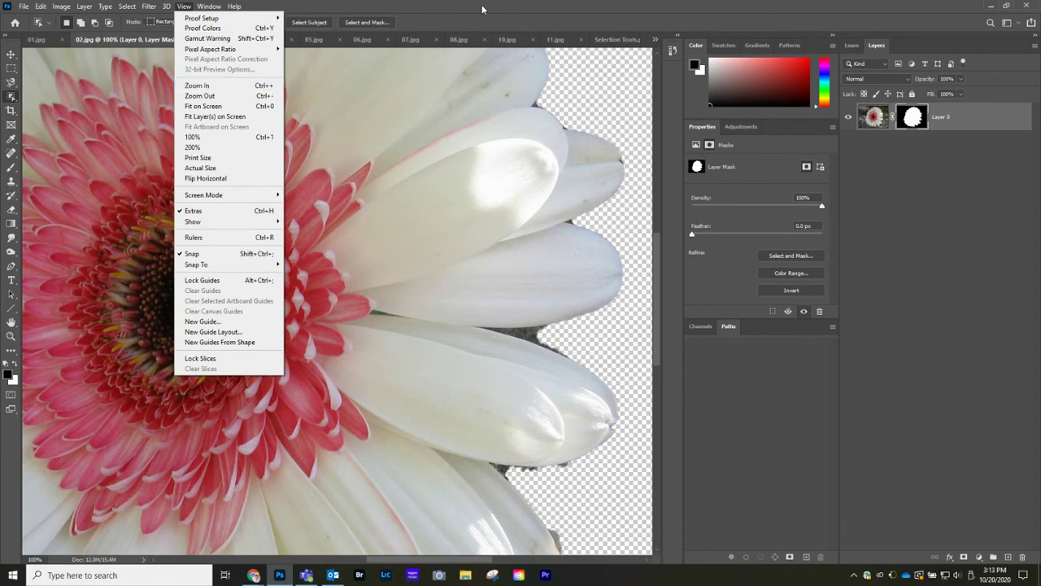
click(631, 231)
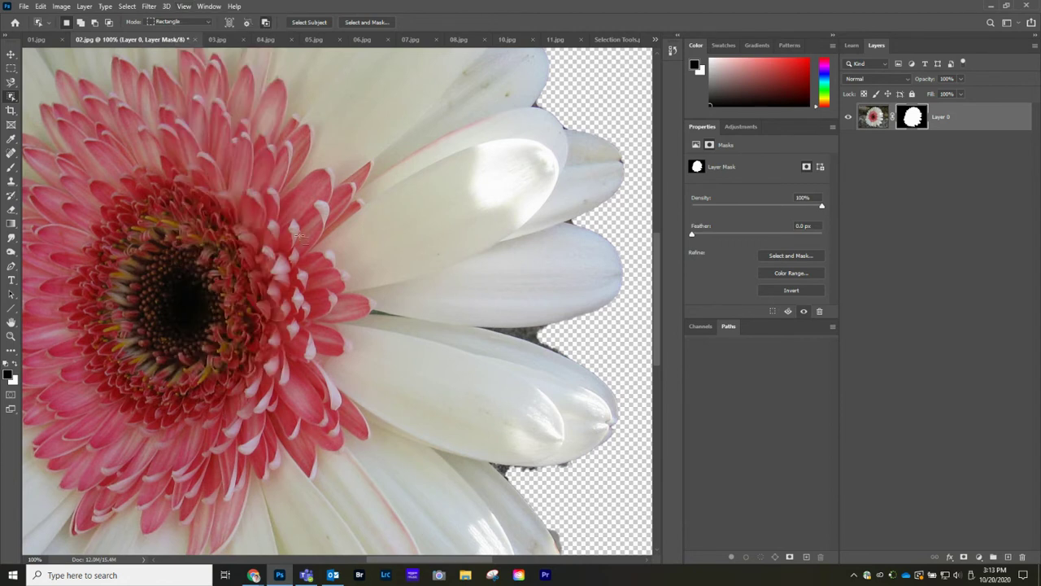
drag(393, 247, 304, 213)
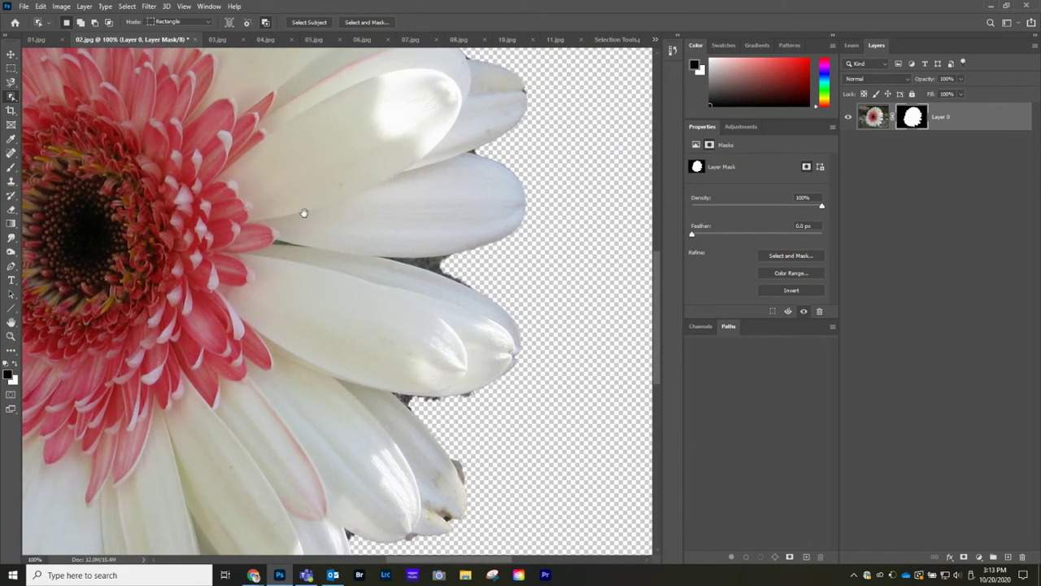
click(12, 83)
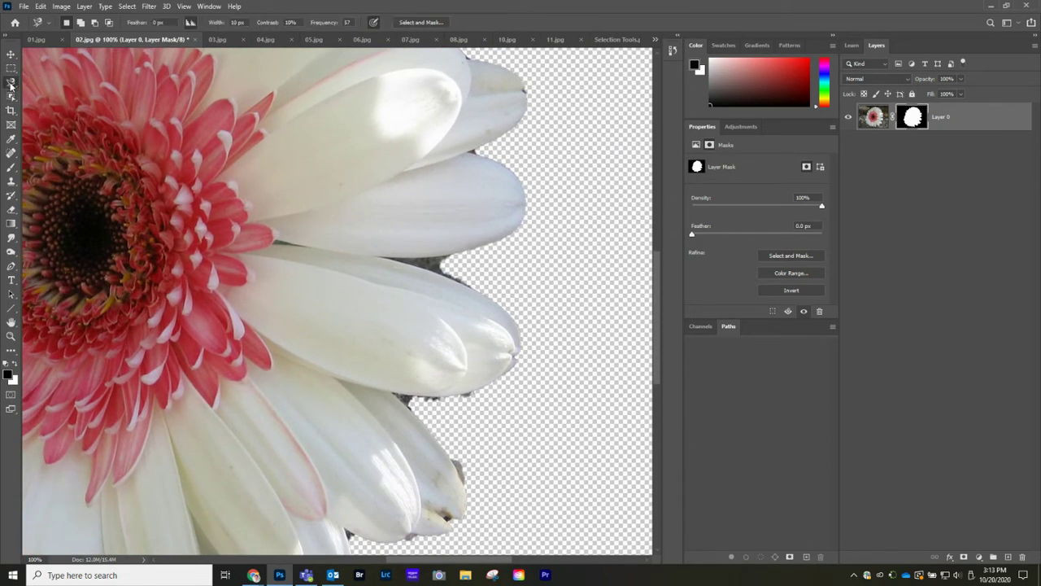
click(42, 85)
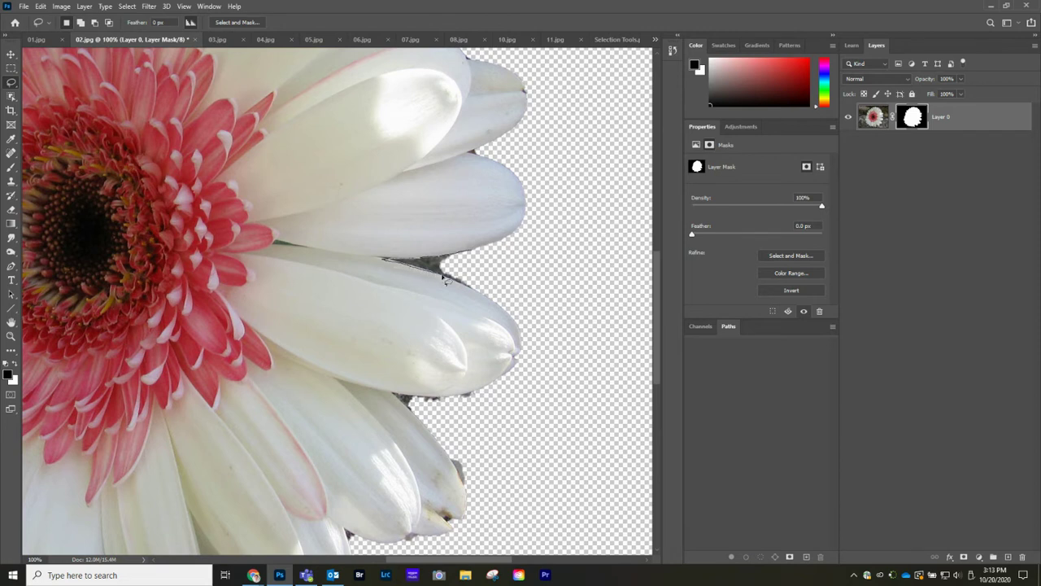
mouse_move(462, 287)
mouse_down()
mouse_move(490, 299)
mouse_move(511, 280)
mouse_move(480, 253)
mouse_move(456, 259)
mouse_up()
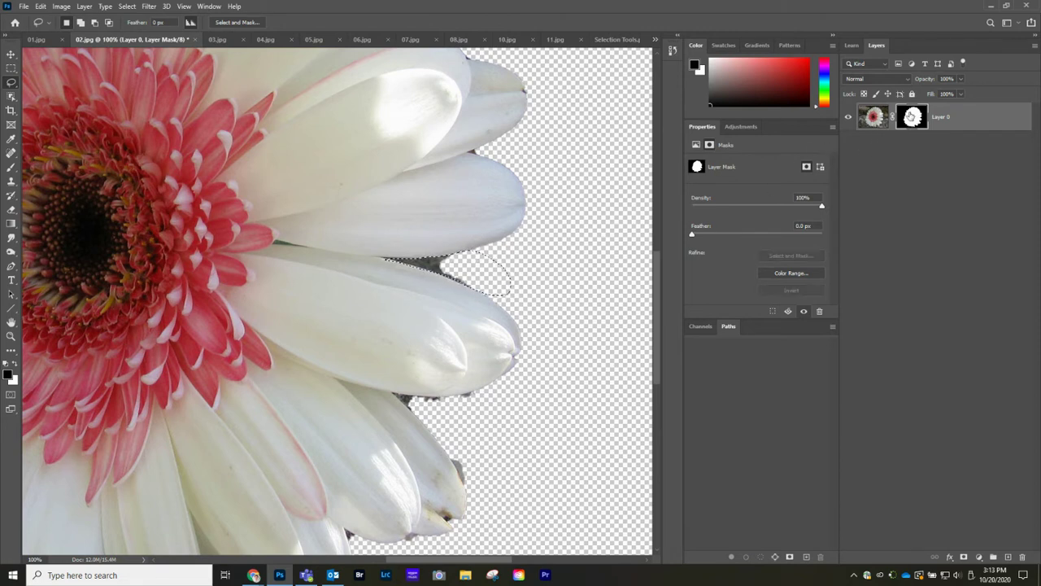
Hide the selected dark gap by painting black on the layer mask with a 100 px brush, and deselect
click(11, 167)
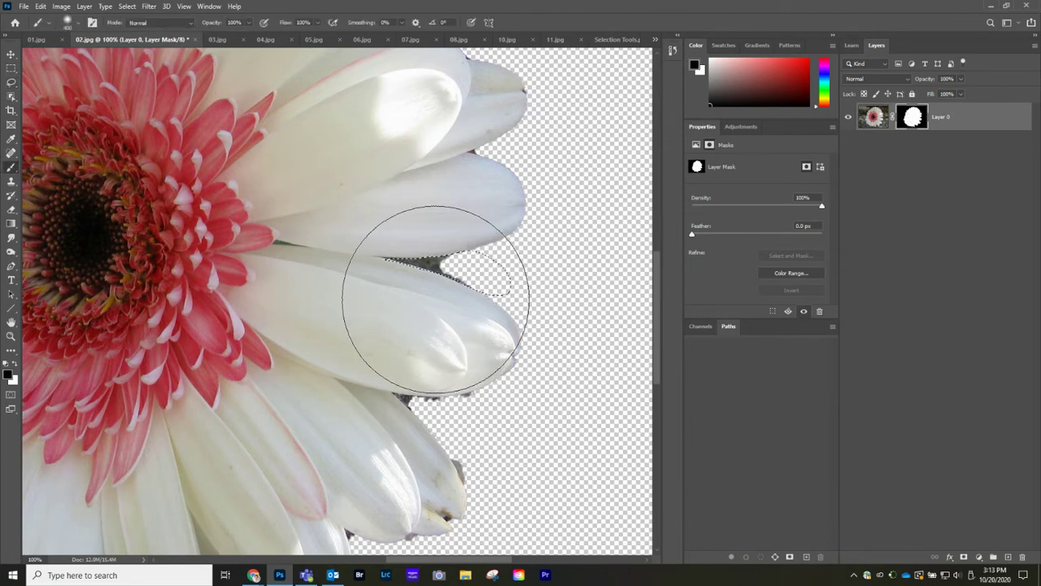
key(bracketleft)
key(bracketleft)
key(bracketleft)
key(bracketleft)
key(bracketleft)
key(bracketleft)
key(bracketleft)
key(bracketleft)
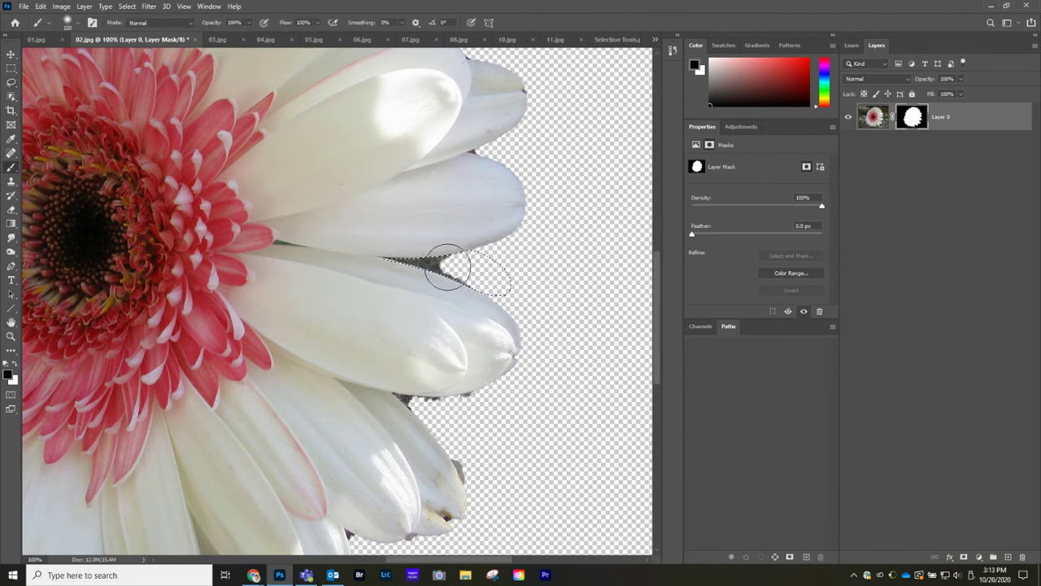
drag(457, 267, 414, 260)
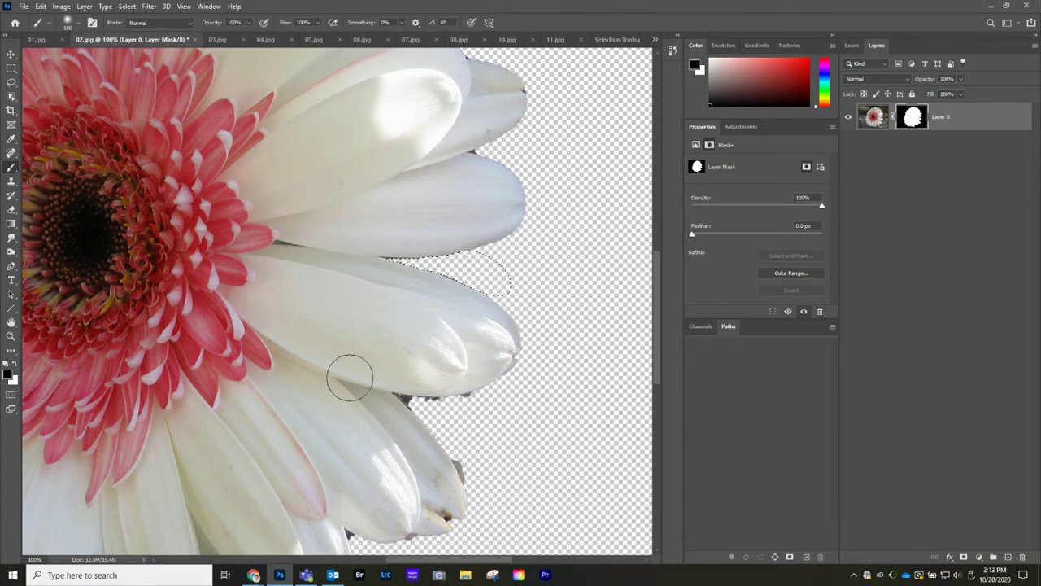
click(127, 7)
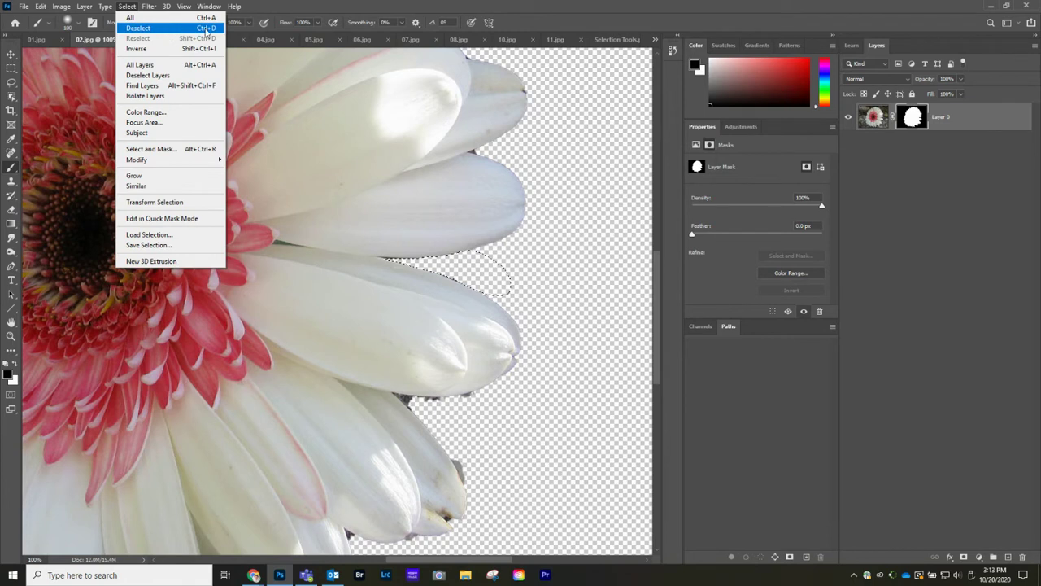
click(199, 29)
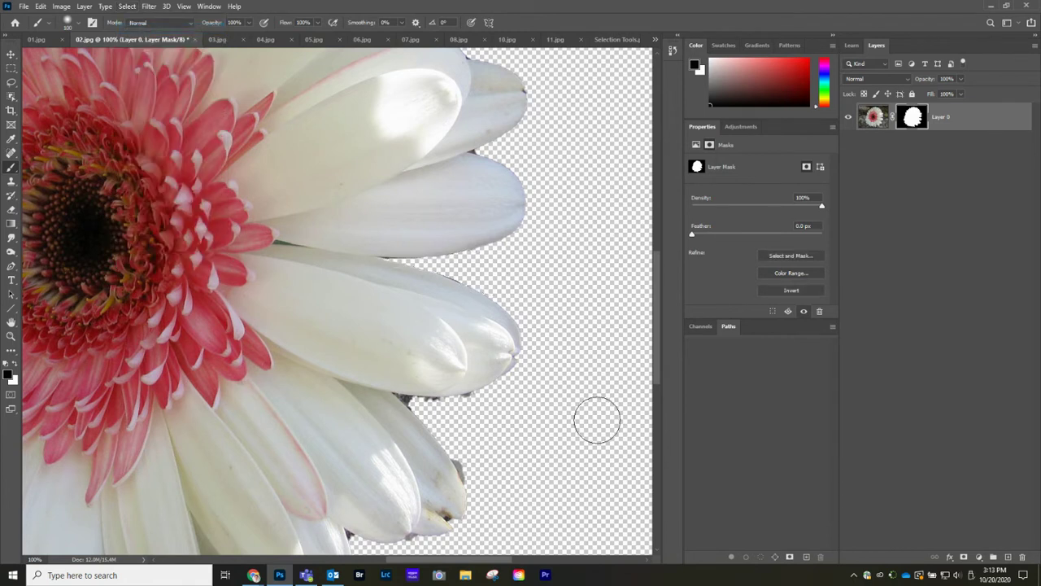
Lasso the dark leftovers between the next two lower-right petals, paint them out on the mask, and clear the selection
key(l)
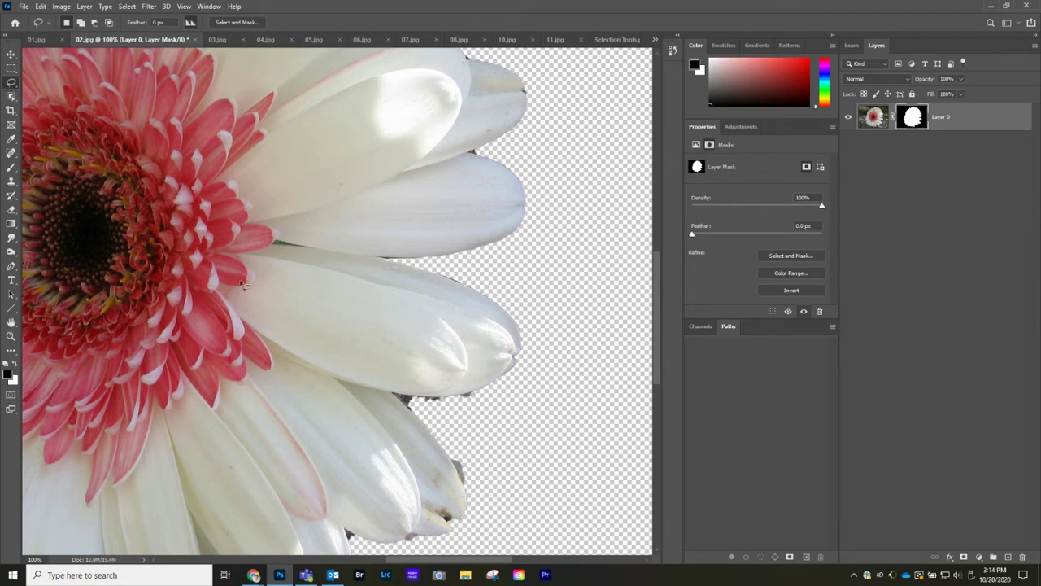
mouse_move(494, 389)
mouse_down()
mouse_move(392, 396)
mouse_move(482, 509)
mouse_move(502, 447)
mouse_move(498, 411)
mouse_up()
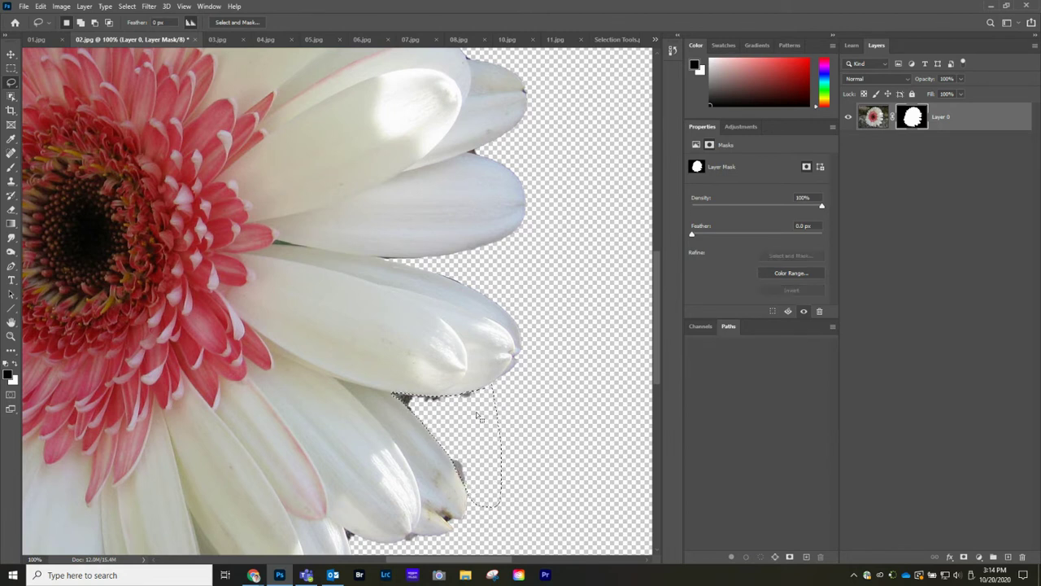
key(b)
mouse_move(397, 398)
mouse_down()
mouse_move(455, 401)
mouse_move(467, 483)
mouse_move(427, 396)
mouse_up()
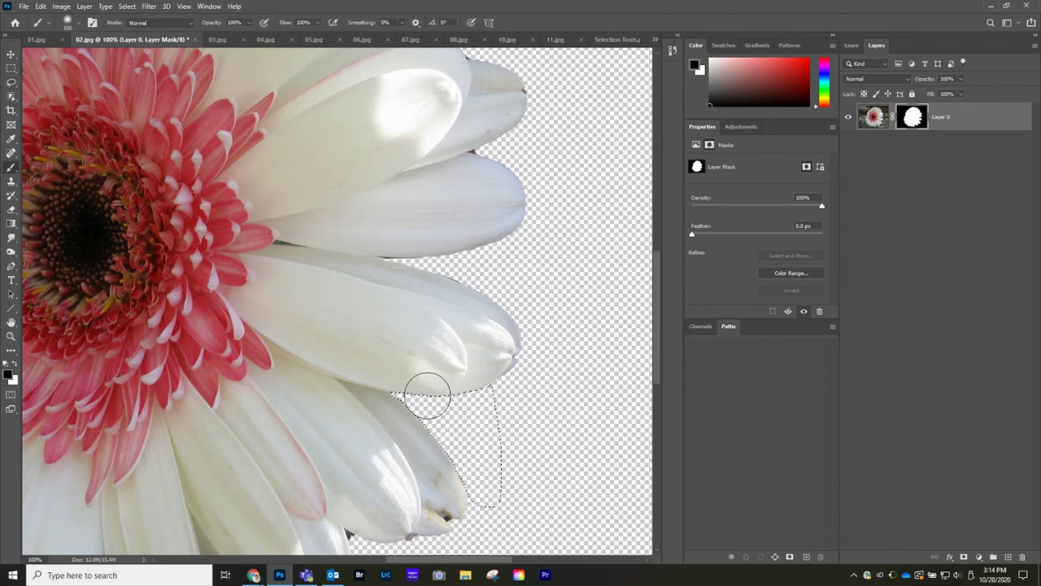
key(ctrl+d)
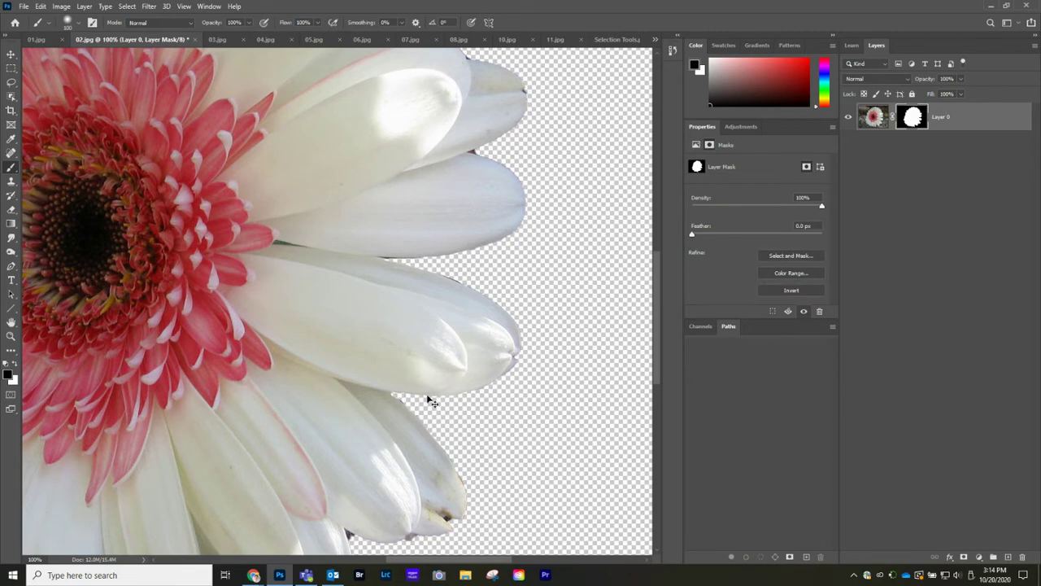
key(ctrl+minus)
key(ctrl+minus)
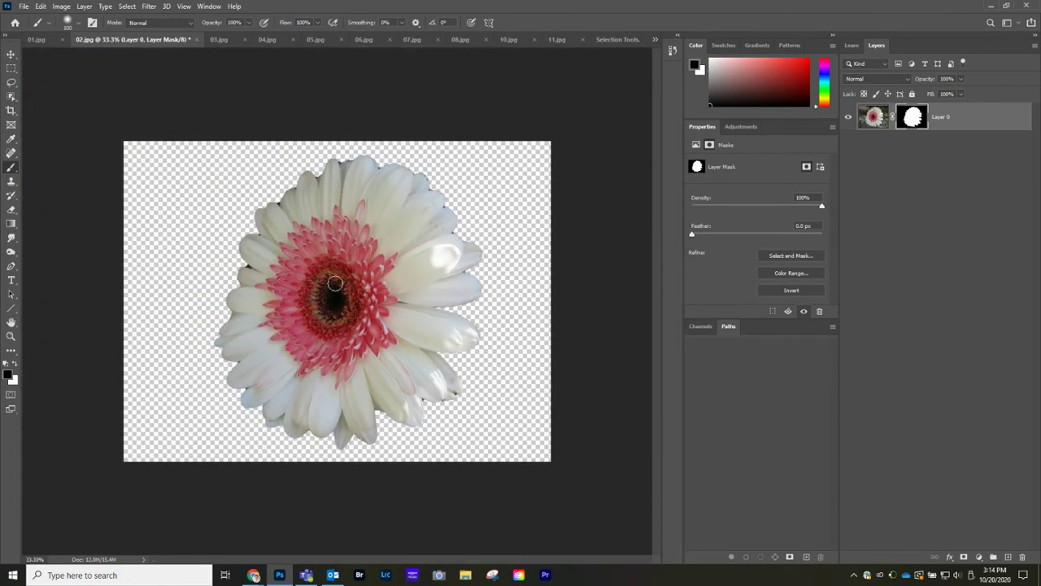
Move the masked white flower from 02.jpg into 01.jpg, placing it above and left of the woman's head
key(v)
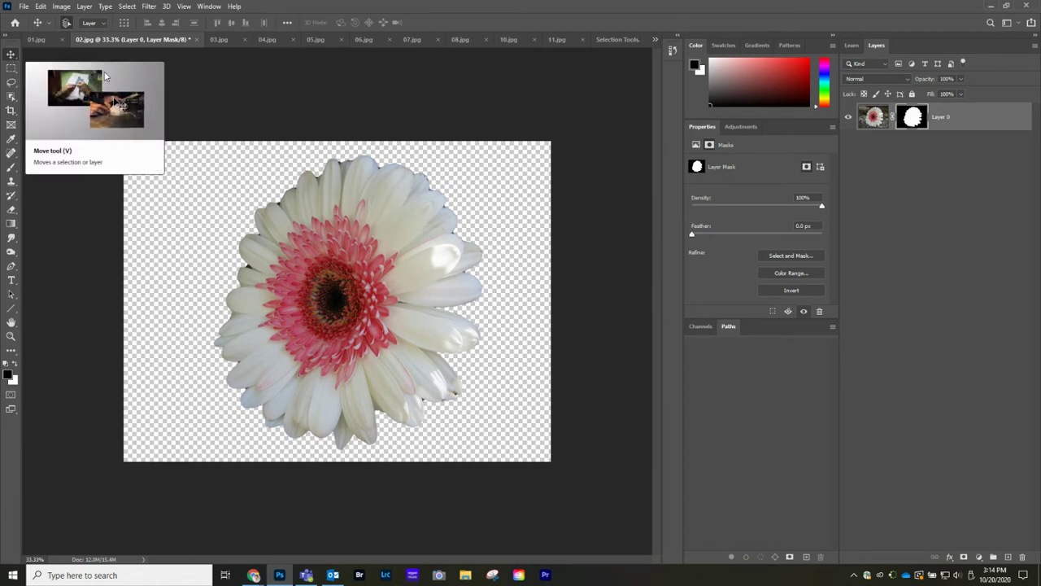
drag(329, 287, 290, 195)
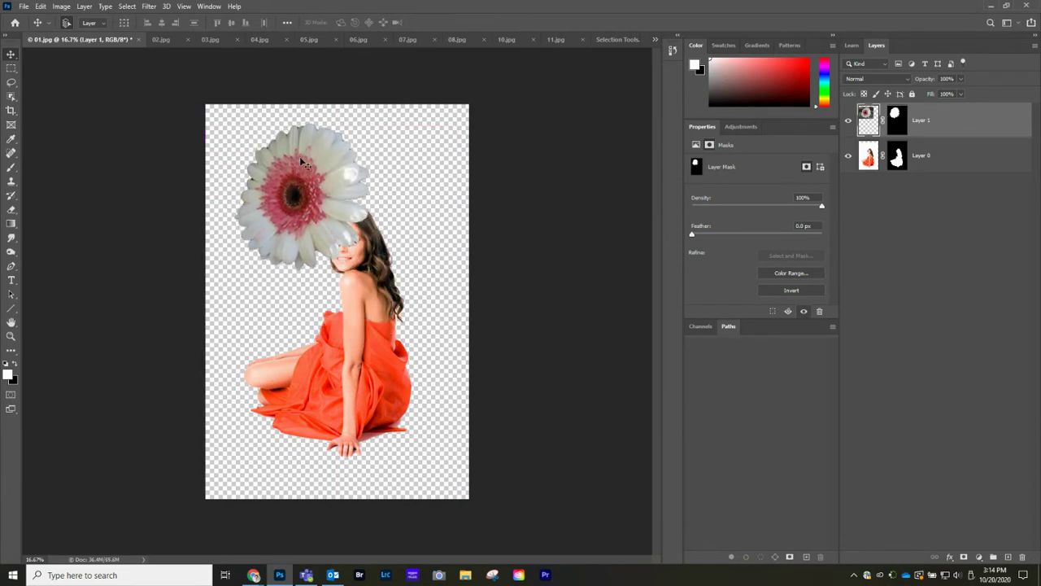
Scale the white flower down to less than half its size with Free Transform and move it right of the woman's head
click(41, 7)
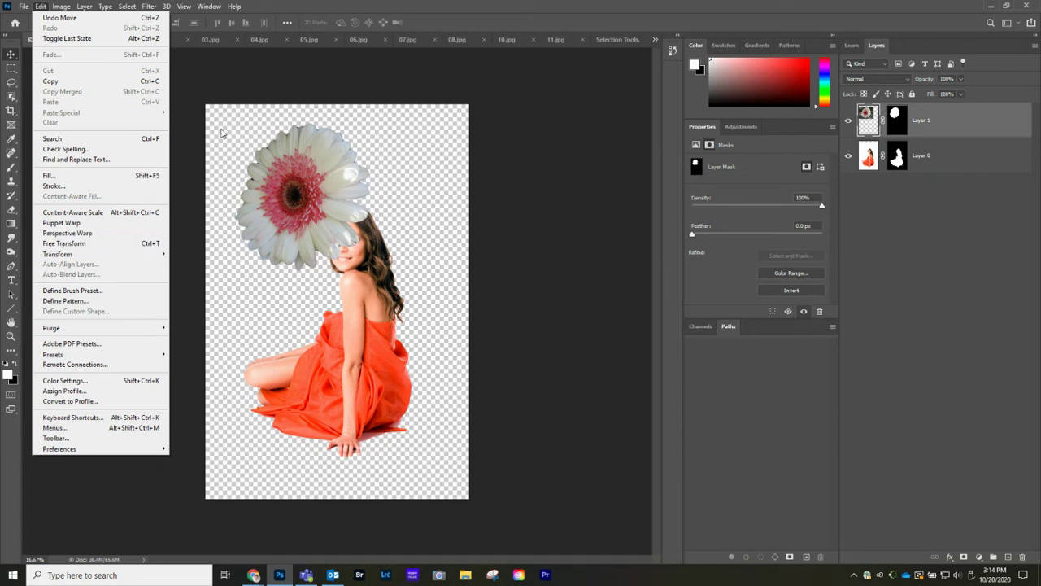
click(236, 100)
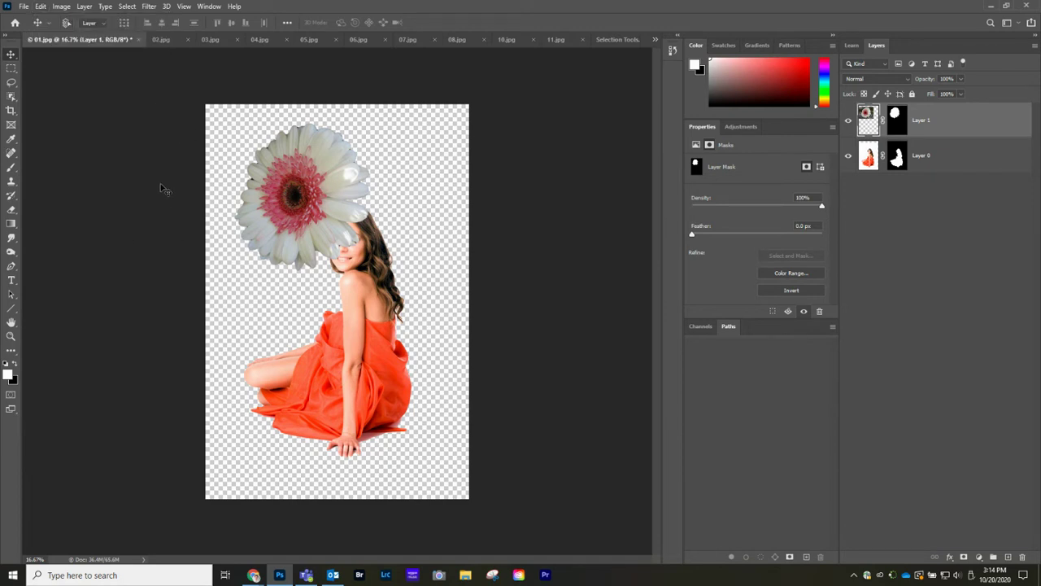
key(ctrl+t)
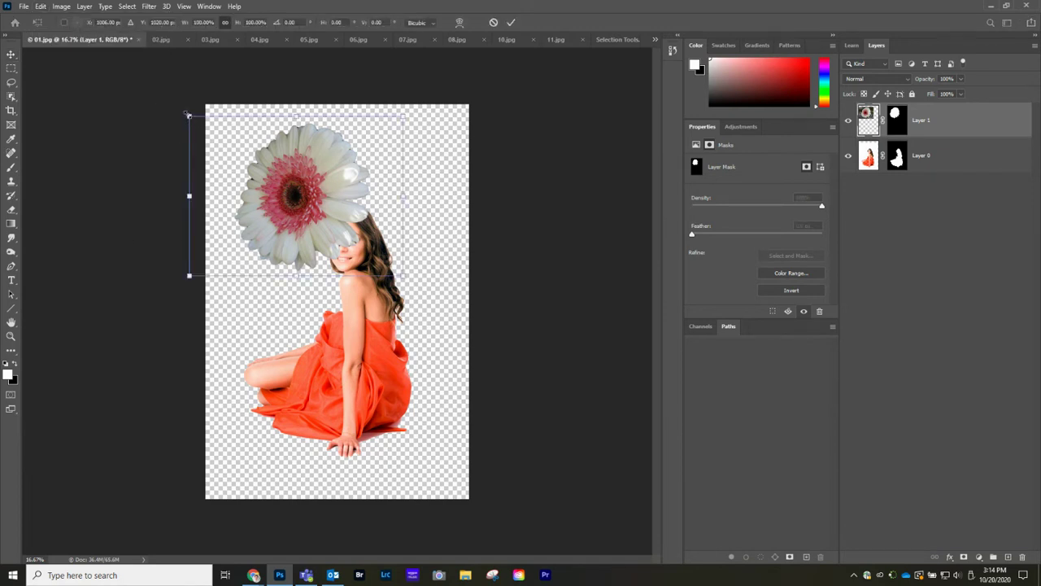
drag(189, 116, 240, 152)
drag(349, 250, 307, 212)
drag(367, 241, 299, 201)
key(Return)
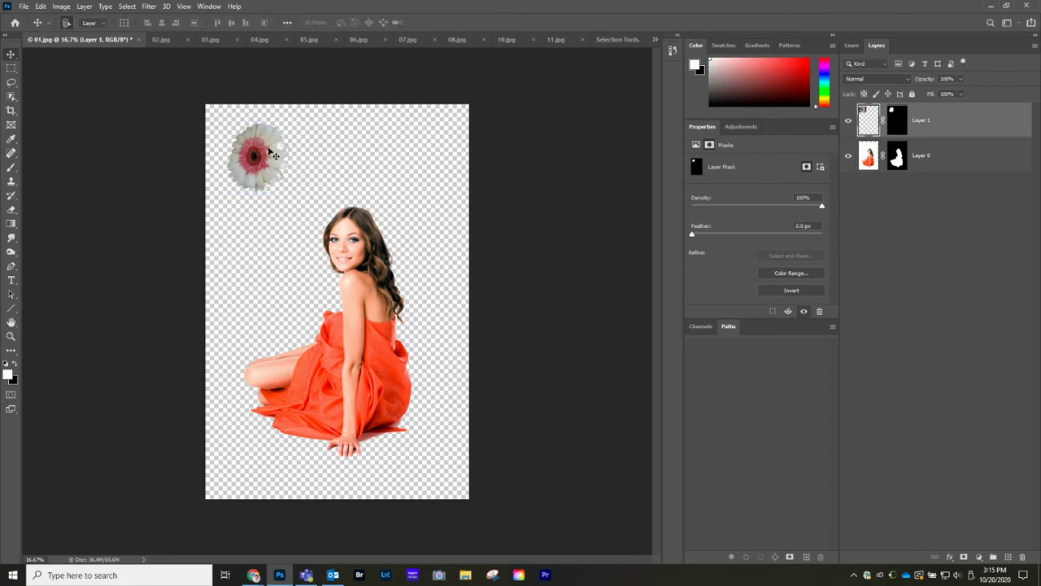
drag(271, 159, 437, 205)
In 03.jpg, select the pink water lily with its stem using the Object Selection tool and mask out the background
click(214, 40)
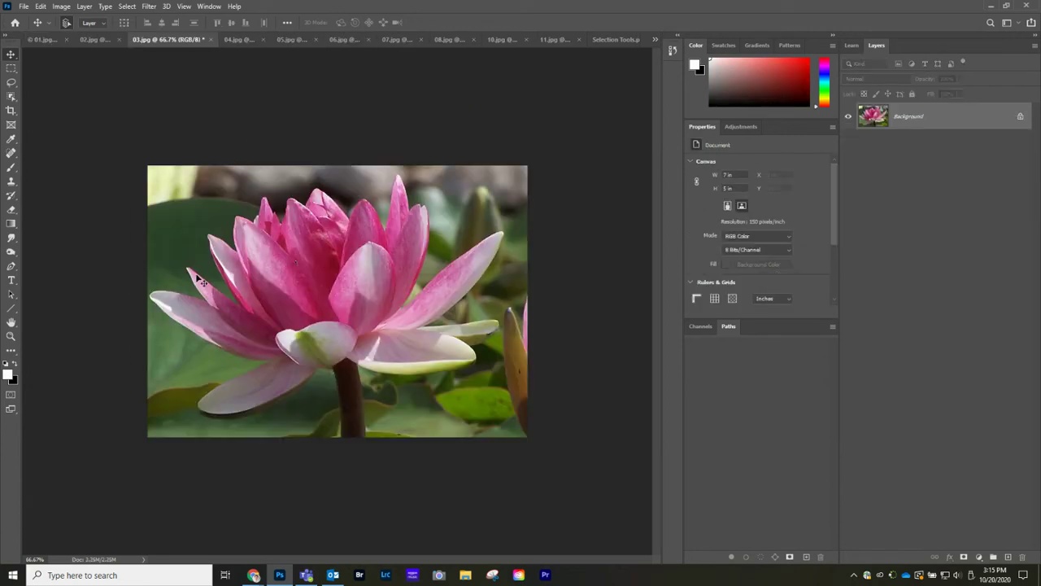
click(11, 96)
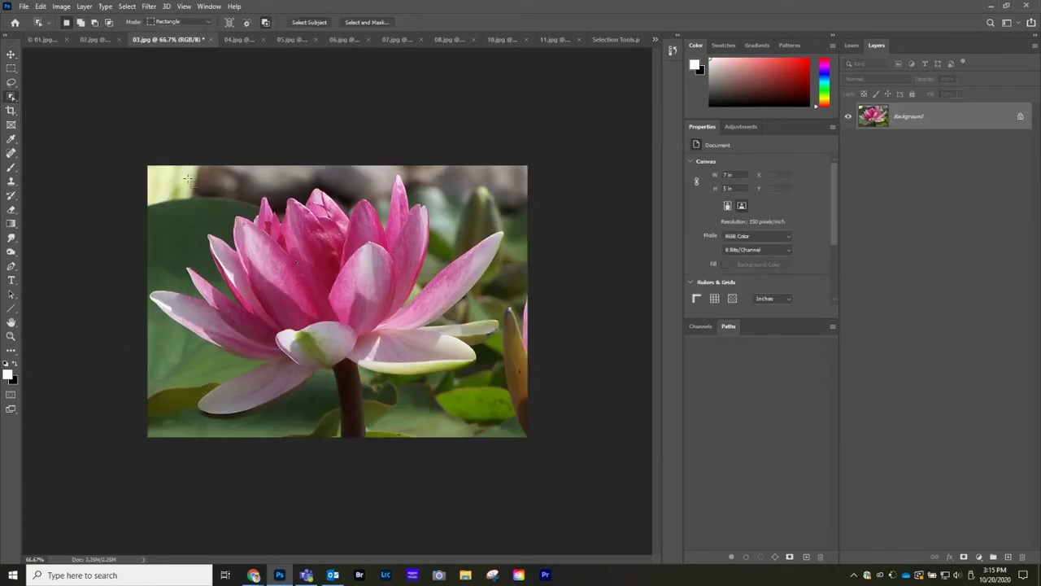
drag(150, 169, 515, 423)
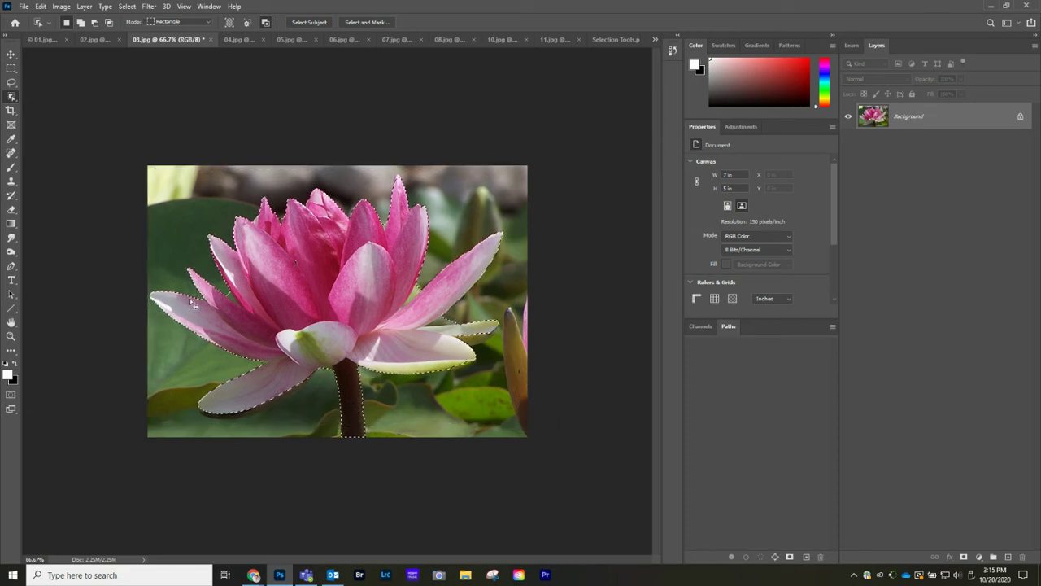
click(964, 556)
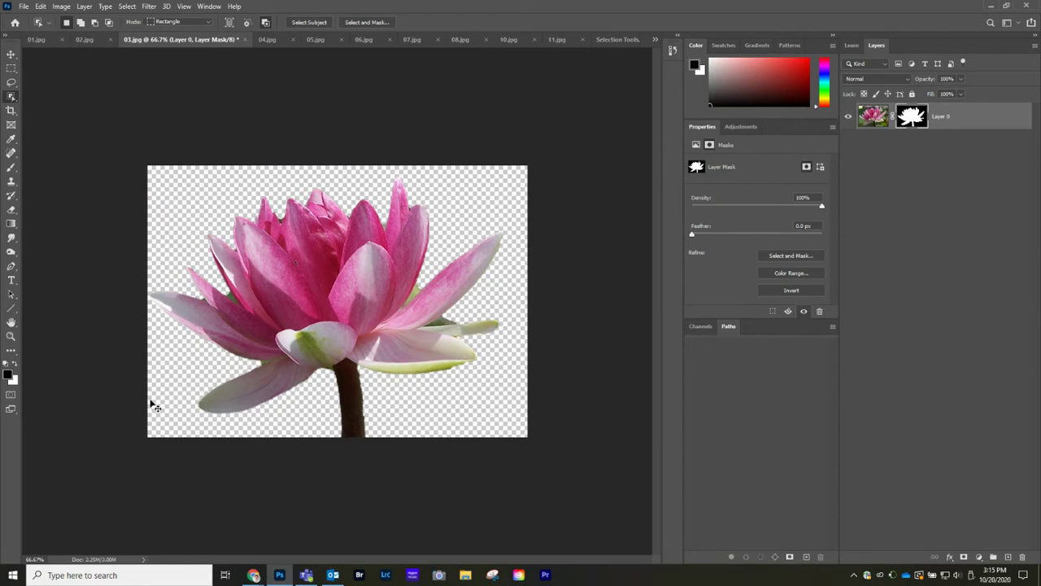
Outline the green leftover area between the water lily's left petals with the Magnetic Lasso tool
key(ctrl+plus)
key(ctrl+plus)
drag(126, 284, 428, 353)
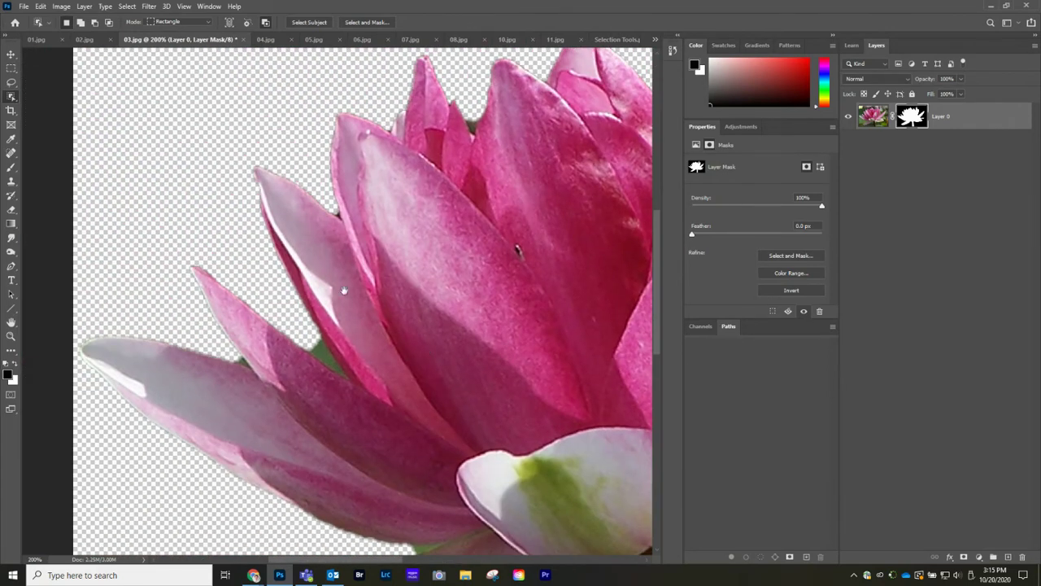
click(11, 82)
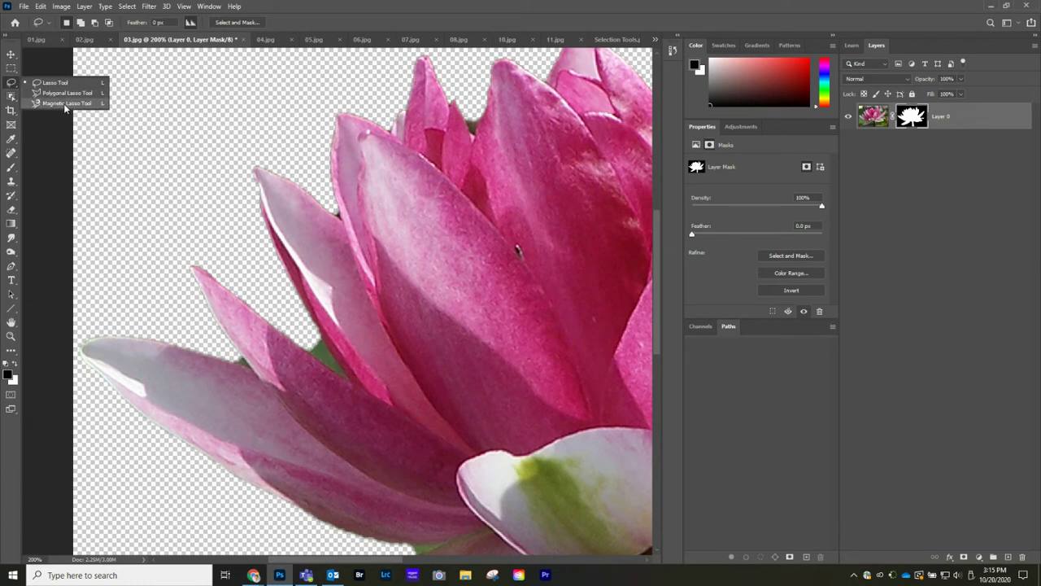
click(64, 104)
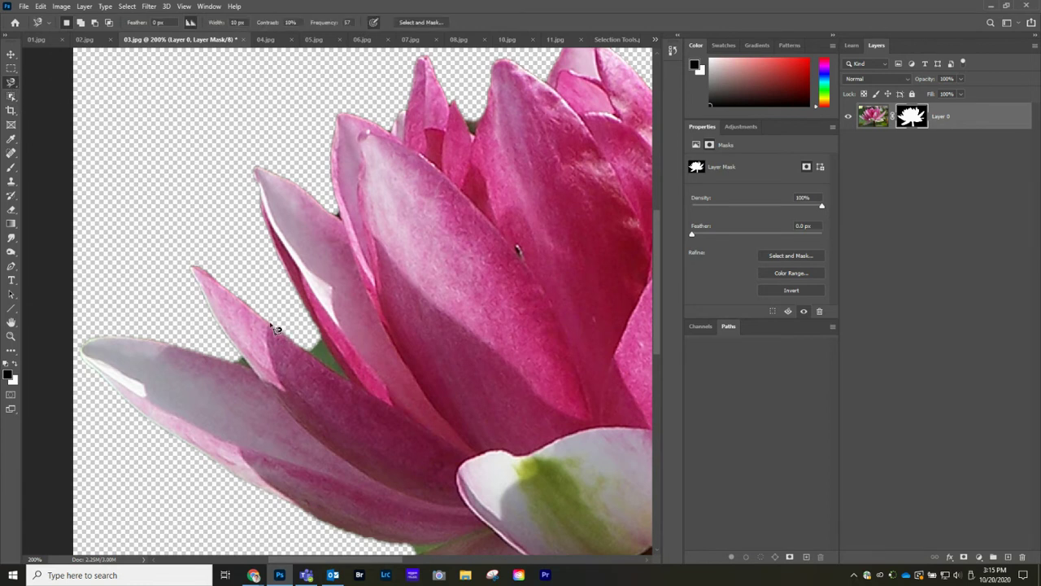
mouse_move(286, 334)
mouse_down()
mouse_move(356, 389)
mouse_move(326, 337)
mouse_move(329, 351)
mouse_up()
mouse_move(338, 355)
mouse_down()
mouse_move(348, 365)
mouse_move(313, 324)
mouse_move(277, 326)
mouse_up()
click(274, 325)
Paint the selected green gap black on the water lily's mask with a smaller brush, and deselect
key(b)
key(bracketleft)
key(bracketleft)
key(bracketleft)
key(bracketleft)
key(bracketleft)
key(bracketleft)
mouse_move(318, 361)
mouse_down()
mouse_move(289, 326)
mouse_move(338, 363)
mouse_up()
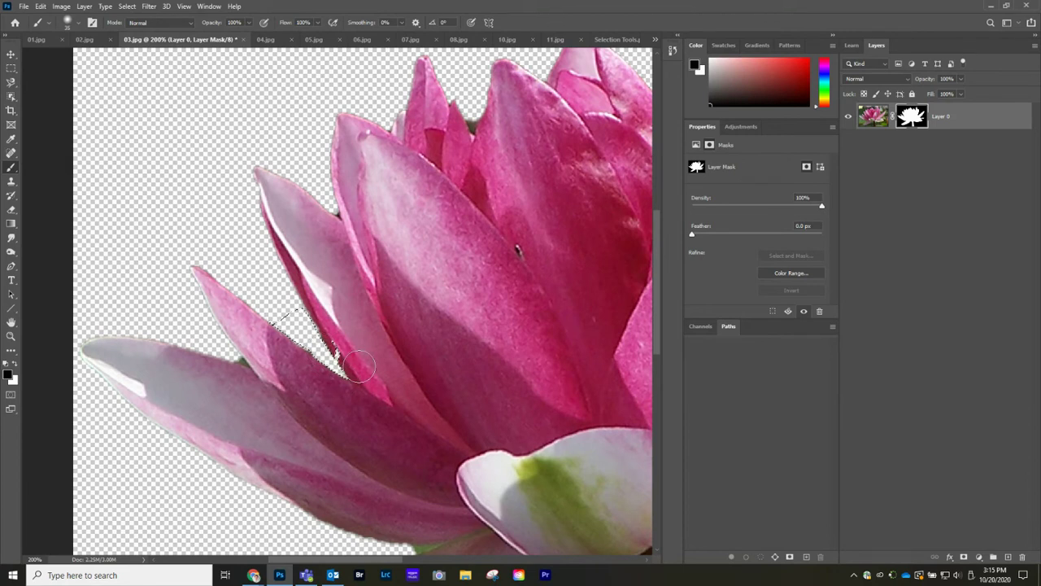
key(ctrl+d)
Harden the brush and paint white on the mask to restore the nicked petal edge beside the cleared gap
click(81, 23)
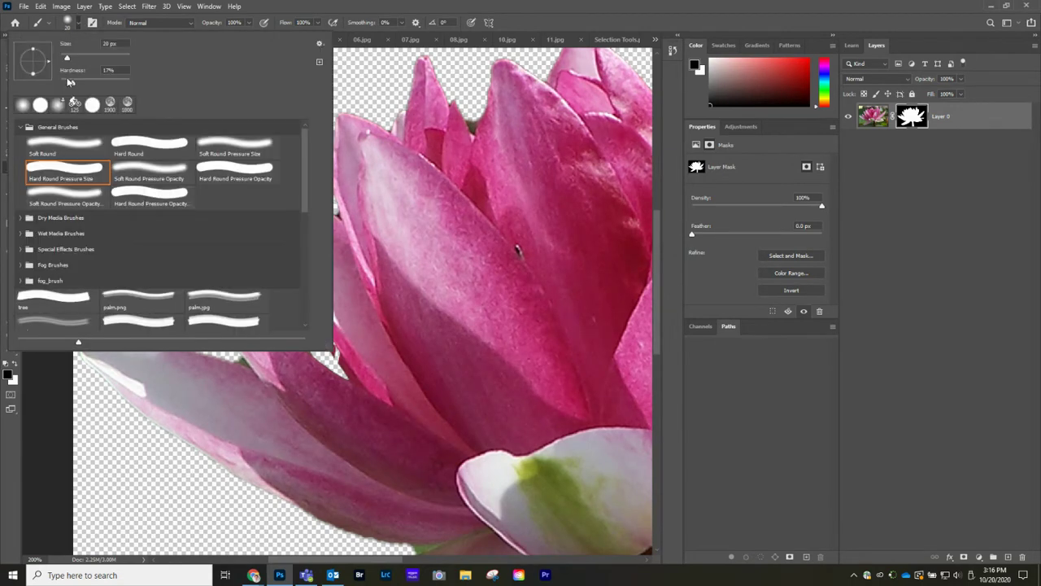
click(379, 82)
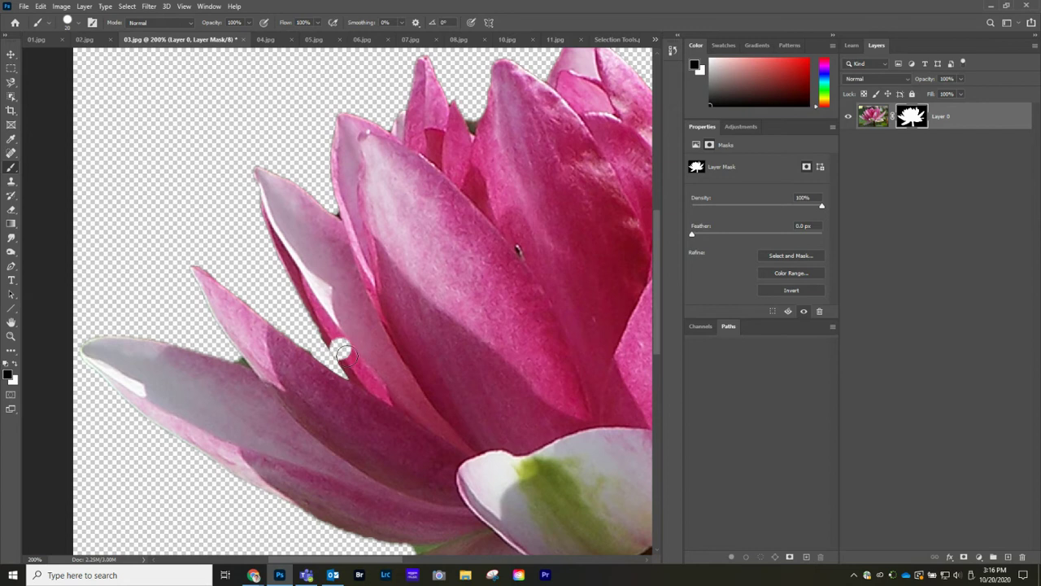
key(x)
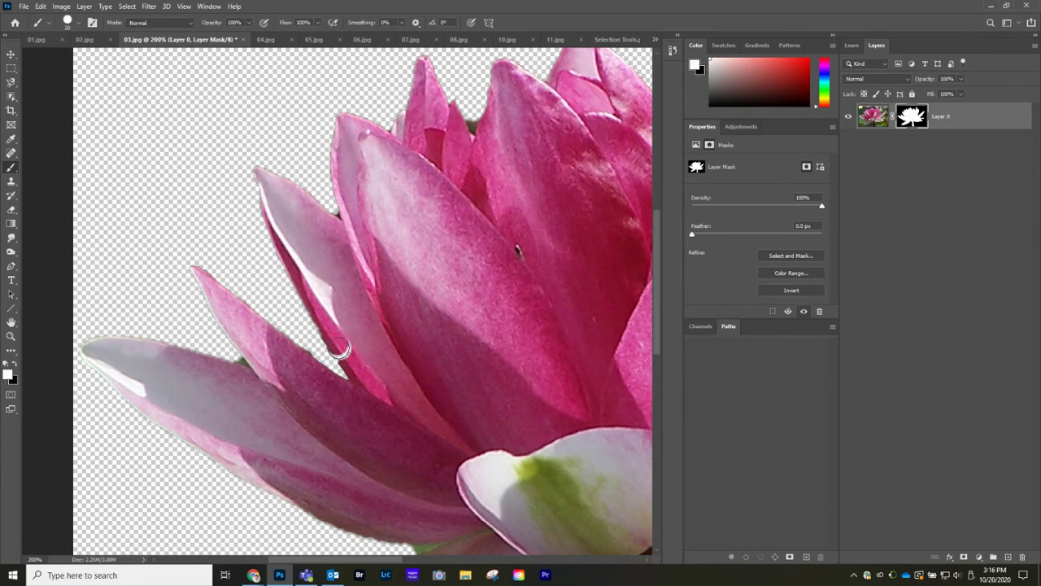
Switch the painting colour to black and paint a round hole through the water lily's lower-left petals on the mask
click(16, 366)
mouse_move(299, 407)
mouse_down()
mouse_move(311, 421)
mouse_move(300, 419)
mouse_up()
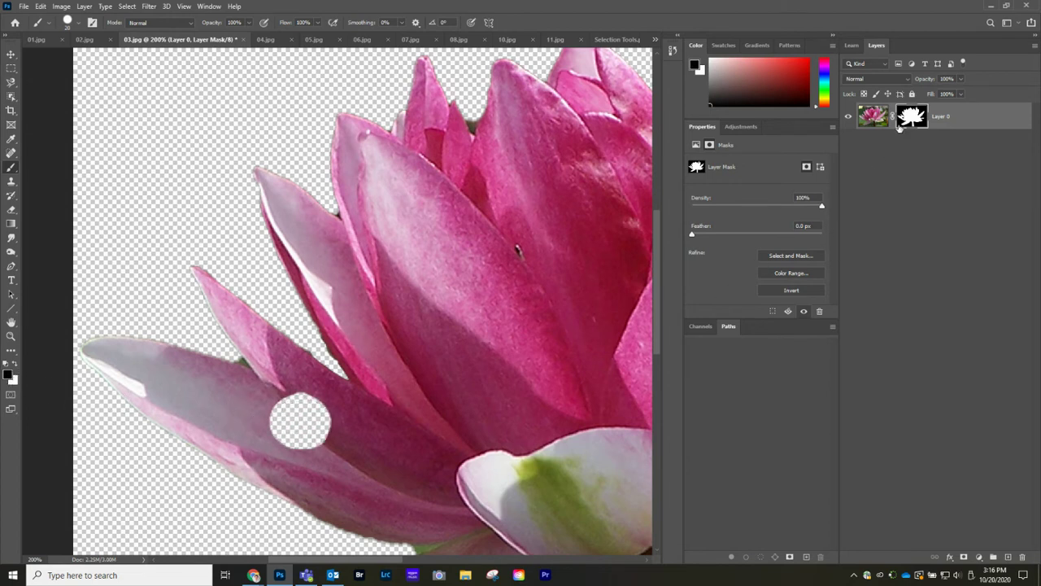
Switch the painting colour to white and fill the round hole in the water lily's lower-left petals on the mask
click(16, 367)
mouse_move(286, 397)
mouse_down()
mouse_move(334, 413)
mouse_move(292, 401)
mouse_move(290, 420)
mouse_move(275, 410)
mouse_move(278, 432)
mouse_move(318, 444)
mouse_move(299, 422)
mouse_up()
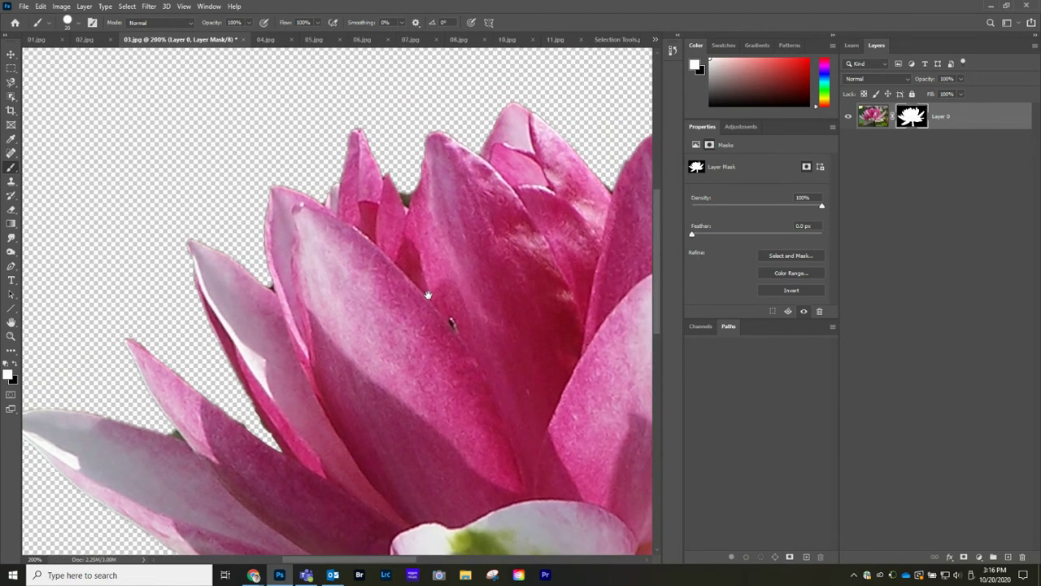
drag(498, 220, 425, 295)
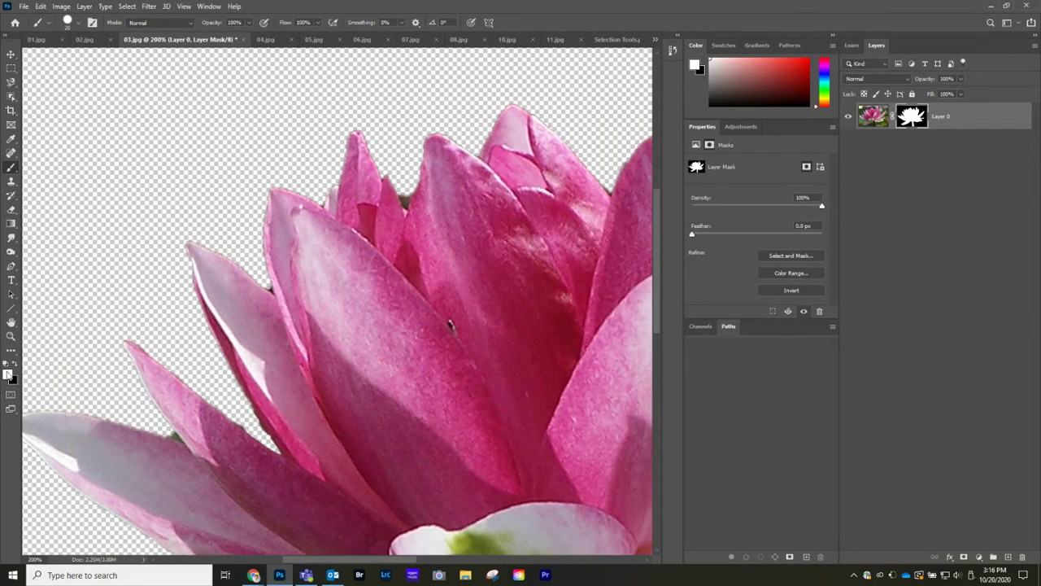
Swap the painting colour back and forth between black and white
key(x)
key(x)
key(x)
key(x)
key(x)
key(x)
key(x)
mouse_move(380, 336)
mouse_down()
mouse_move(374, 343)
mouse_move(392, 346)
mouse_move(371, 333)
mouse_move(409, 350)
mouse_up()
key(x)
Outline the green leftover area between the water lily's upper-right petals with the Magnetic Lasso tool
drag(444, 256, 195, 261)
mouse_move(485, 311)
mouse_down()
mouse_move(421, 251)
mouse_move(303, 297)
mouse_up()
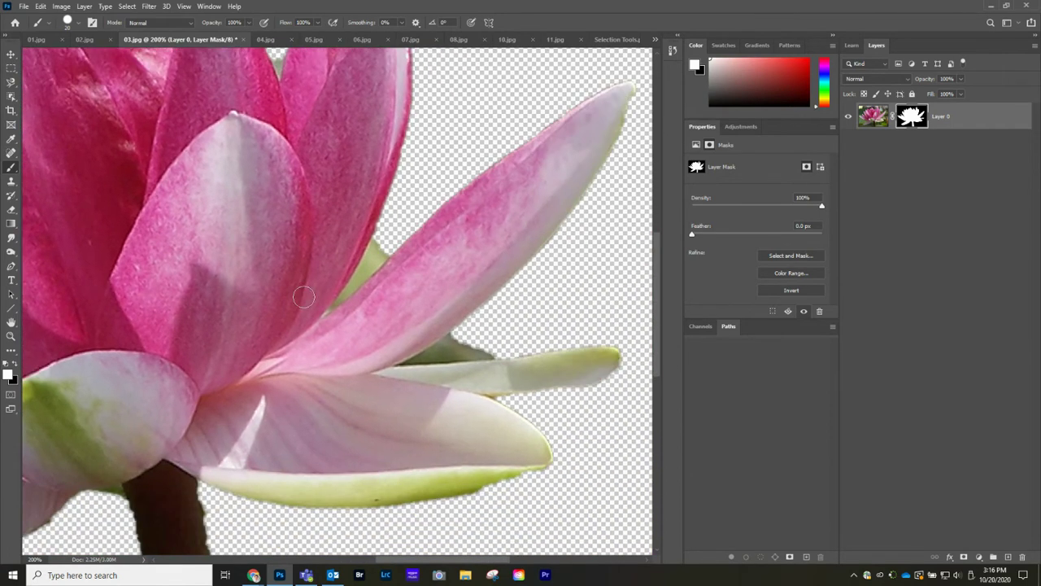
key(l)
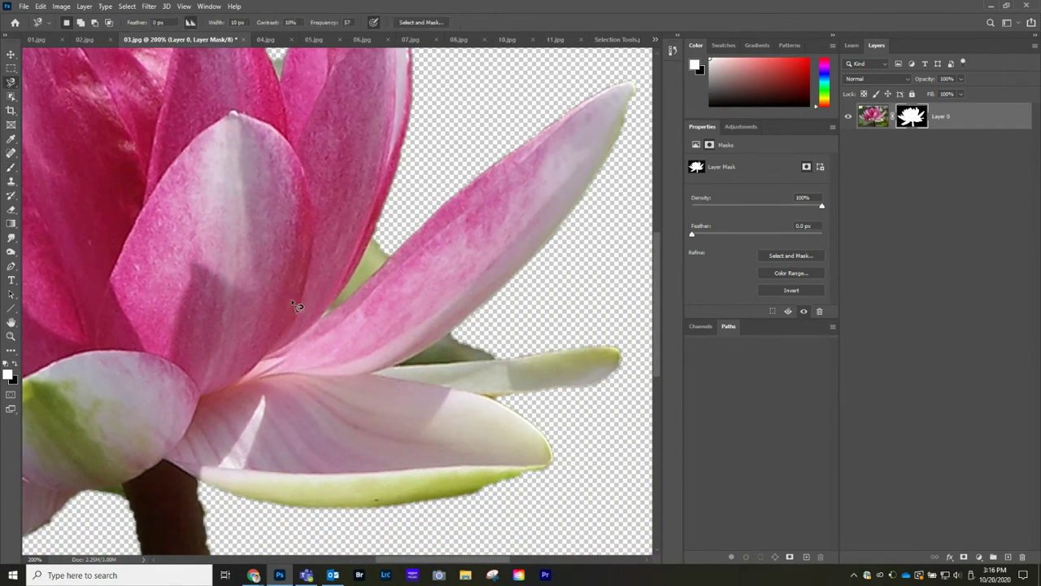
click(381, 215)
drag(367, 271, 330, 318)
click(388, 221)
Paint the selected green area between the upper-right petals black on the mask, and deselect
key(b)
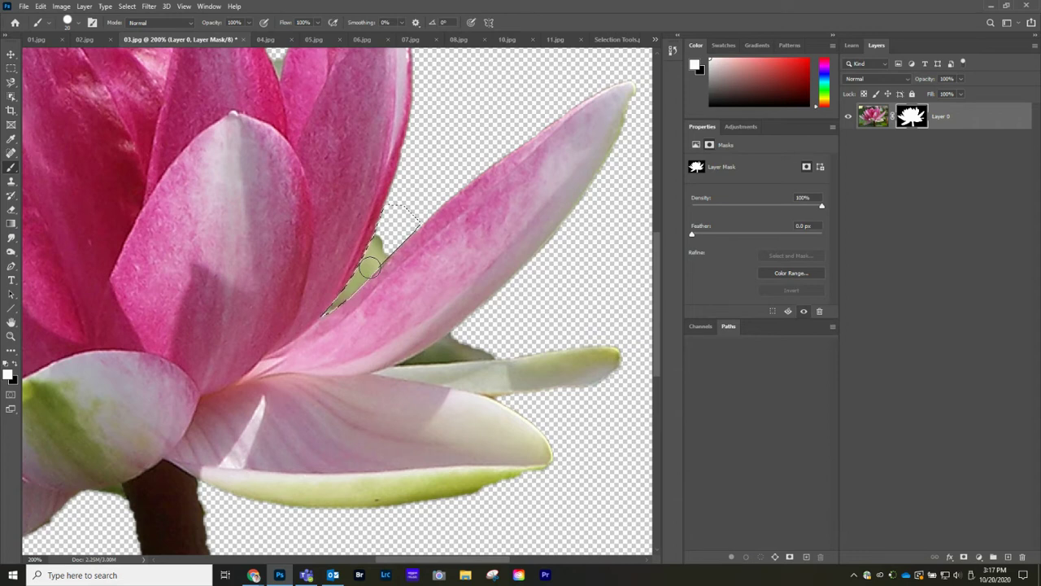
key(x)
drag(386, 239, 327, 314)
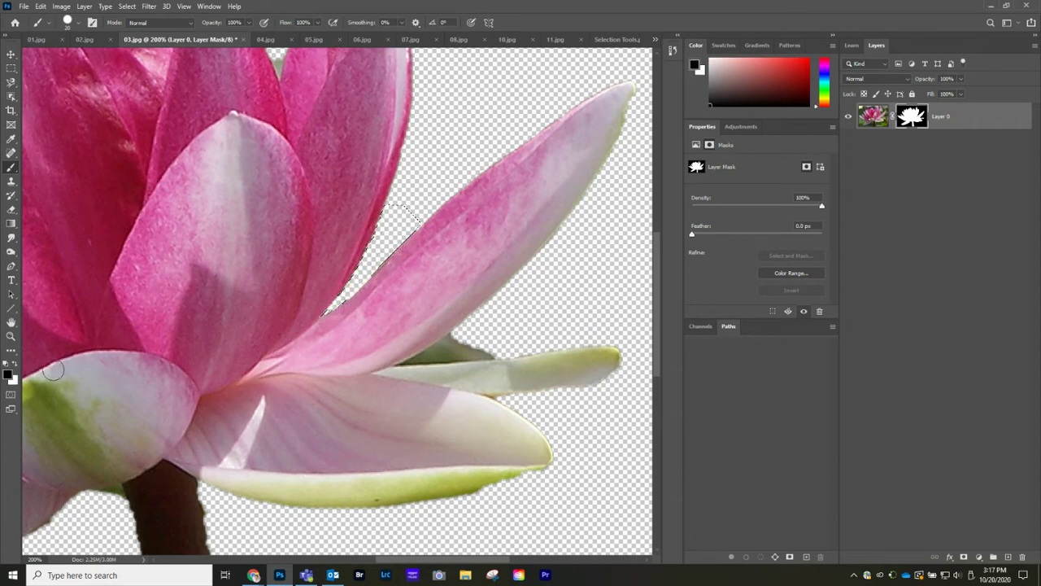
key(ctrl+d)
Outline the dark green leftover above the narrow lower-right petal with the Magnetic Lasso tool
drag(470, 346, 389, 371)
key(l)
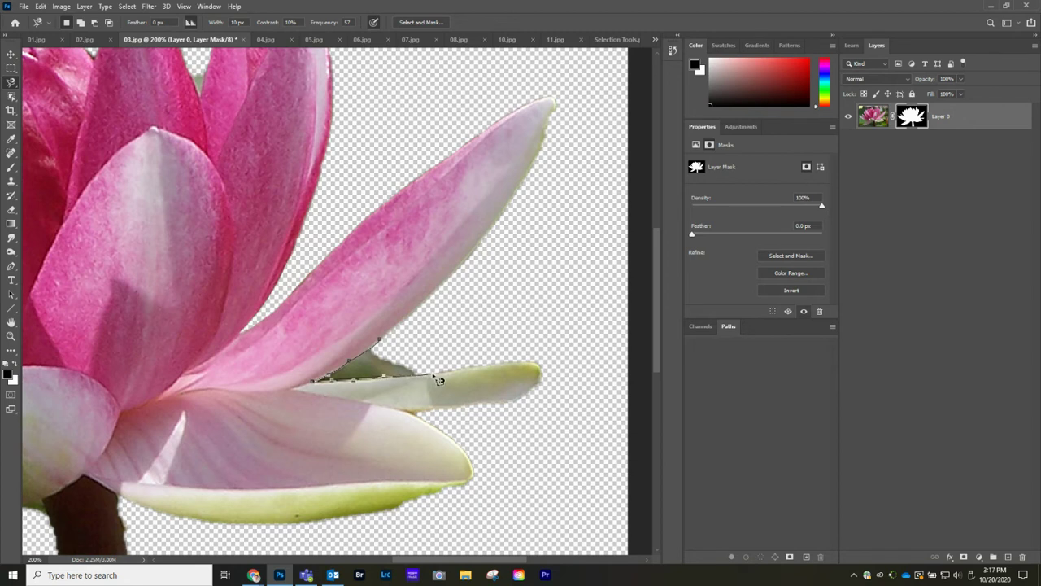
click(381, 340)
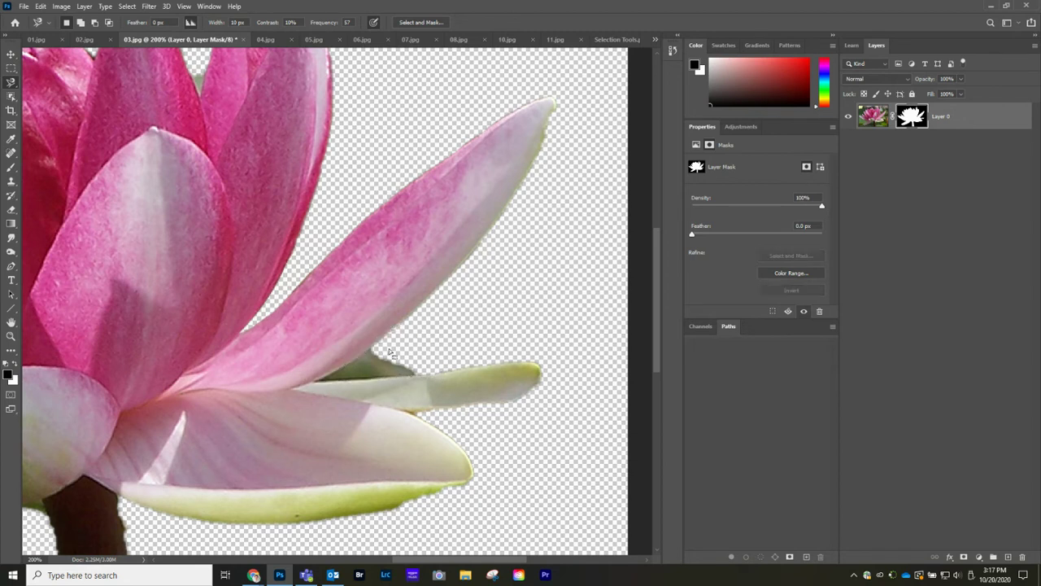
Hide the selected dark green leftover by painting it black on the water lily's mask, and deselect
key(b)
mouse_move(387, 358)
mouse_down()
mouse_move(322, 377)
mouse_move(407, 372)
mouse_up()
key(ctrl+d)
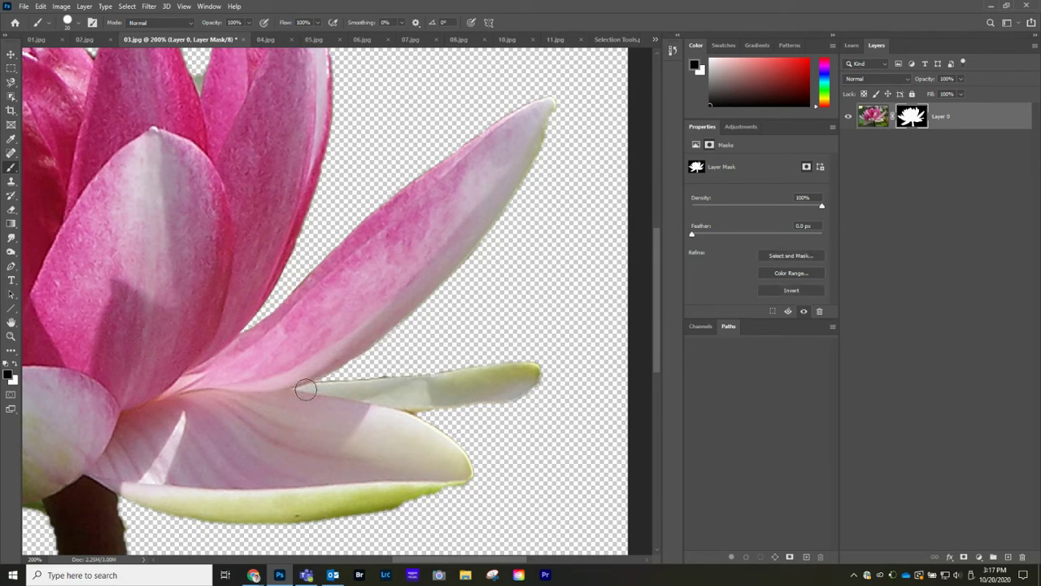
Copy the masked water lily into 01.jpg with the Move tool and place it near the canvas's upper-left corner
key(ctrl+minus)
key(ctrl+minus)
key(ctrl+minus)
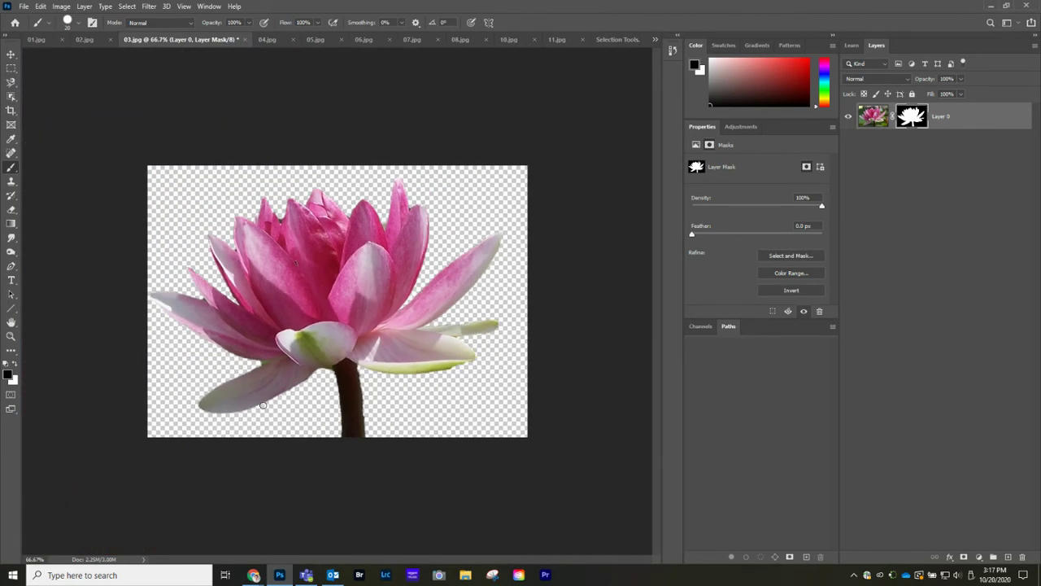
key(v)
drag(300, 282, 255, 159)
Select the white background around the yellow gerberas in 04.jpg with the Magic Wand tool
click(262, 40)
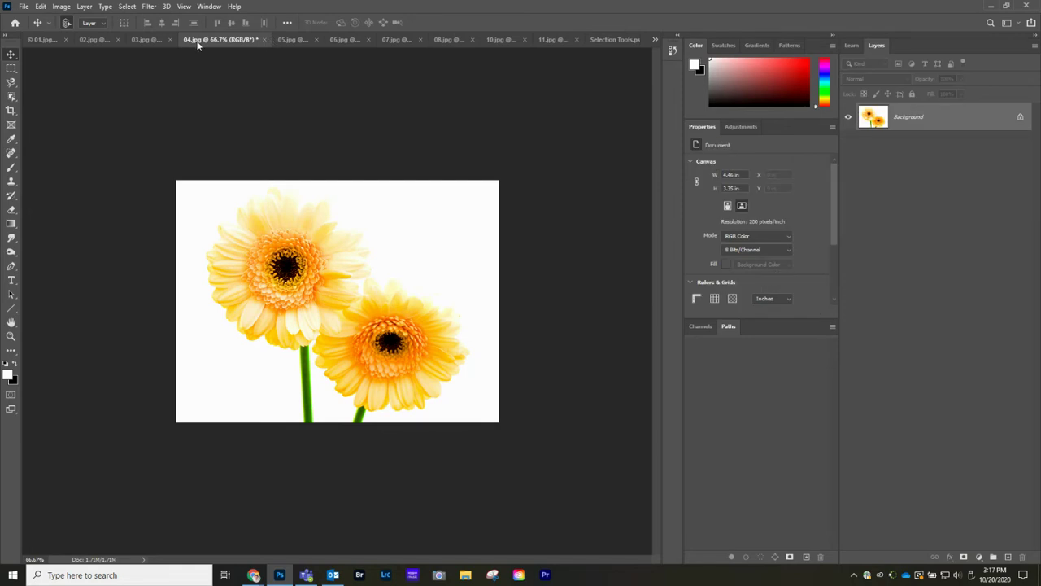
key(ctrl+plus)
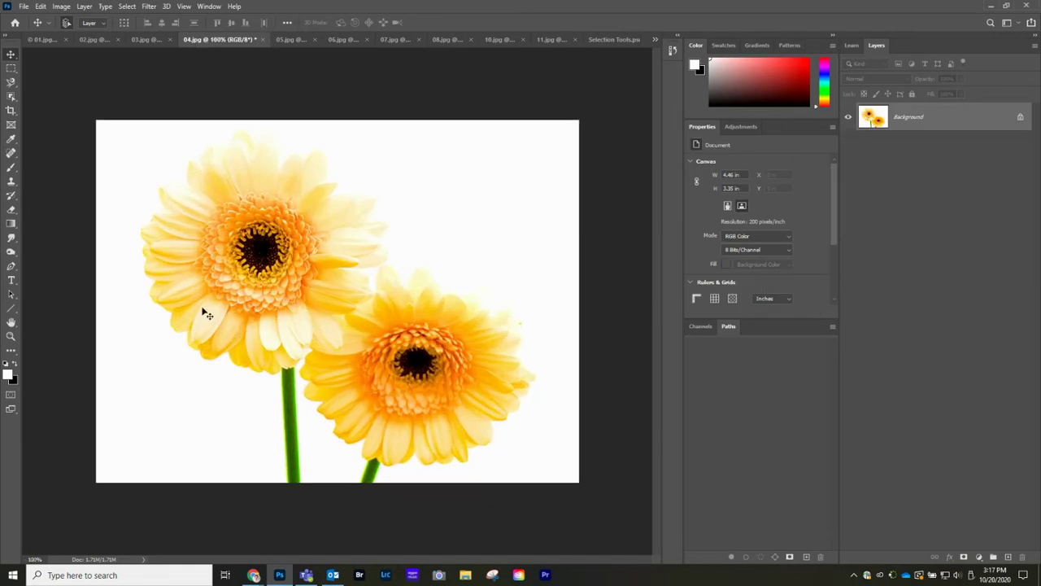
click(11, 82)
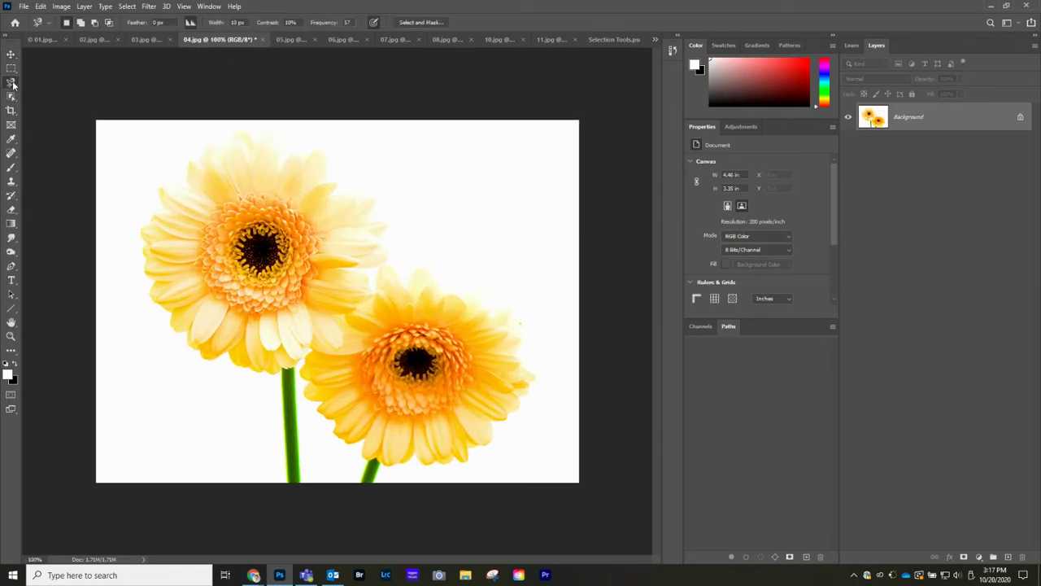
click(11, 97)
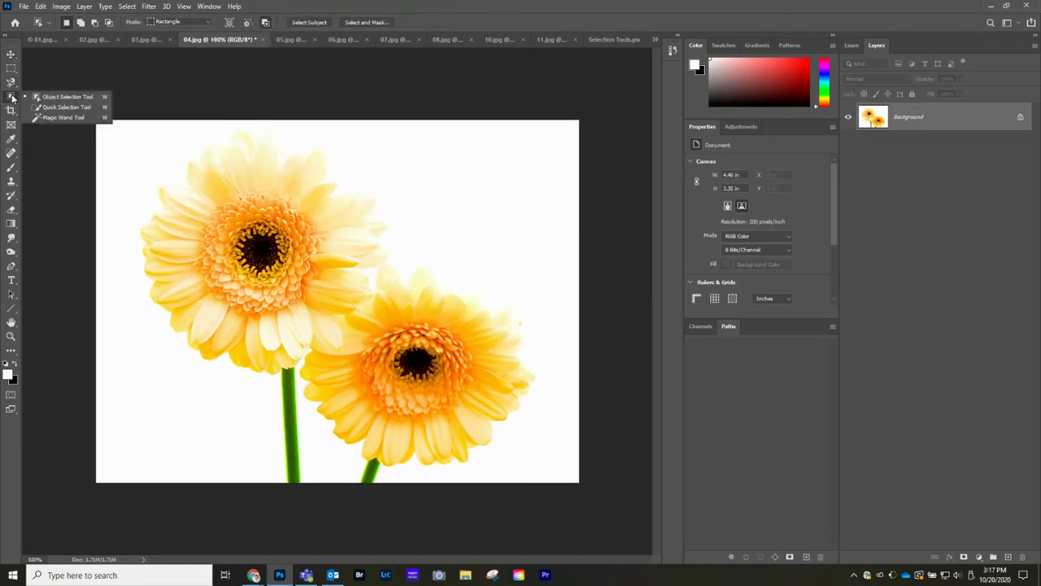
click(50, 117)
click(225, 421)
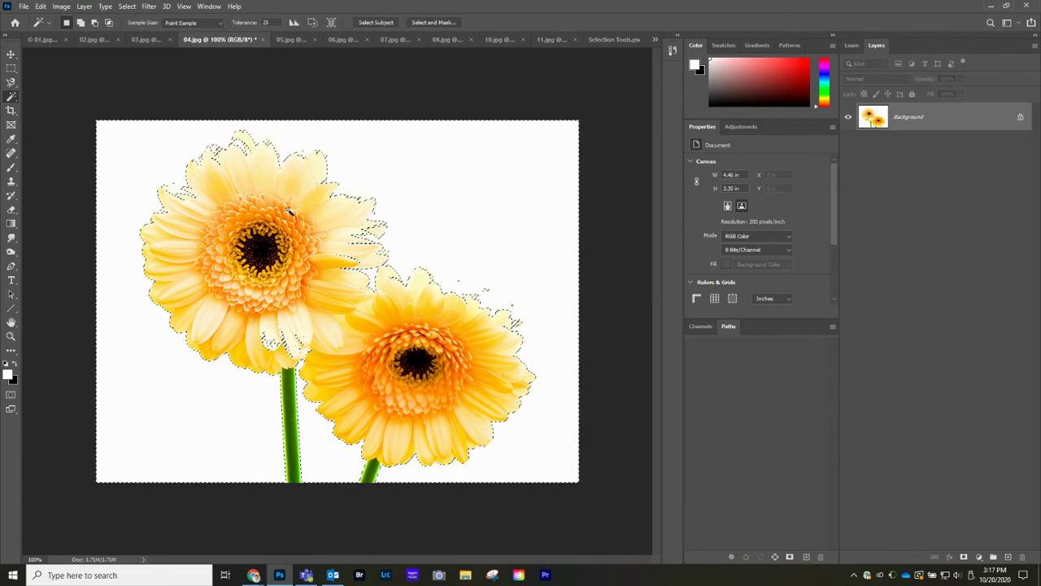
Invert the selection to the yellow gerberas and add a layer mask from it
click(124, 6)
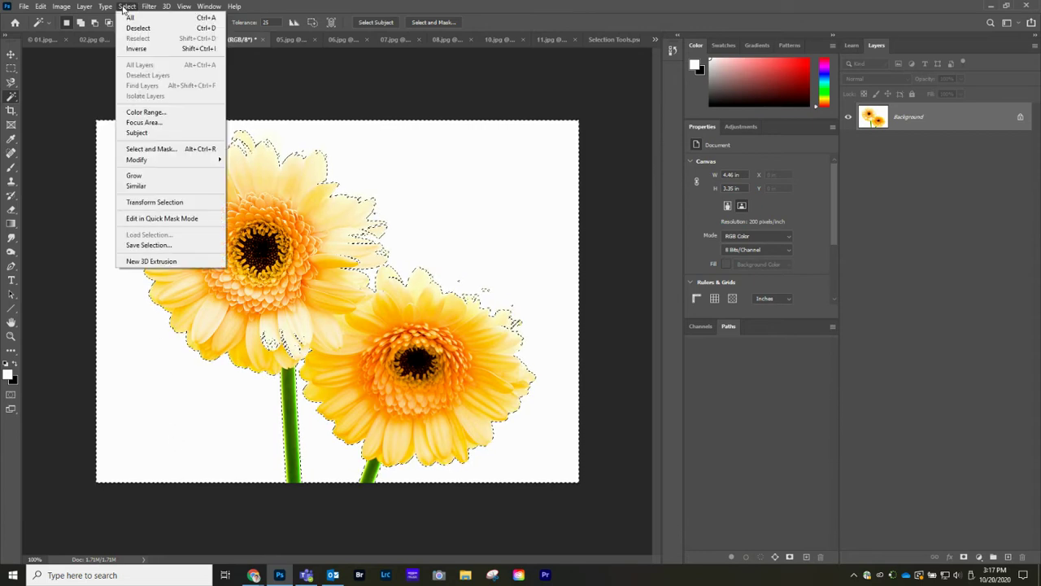
click(145, 47)
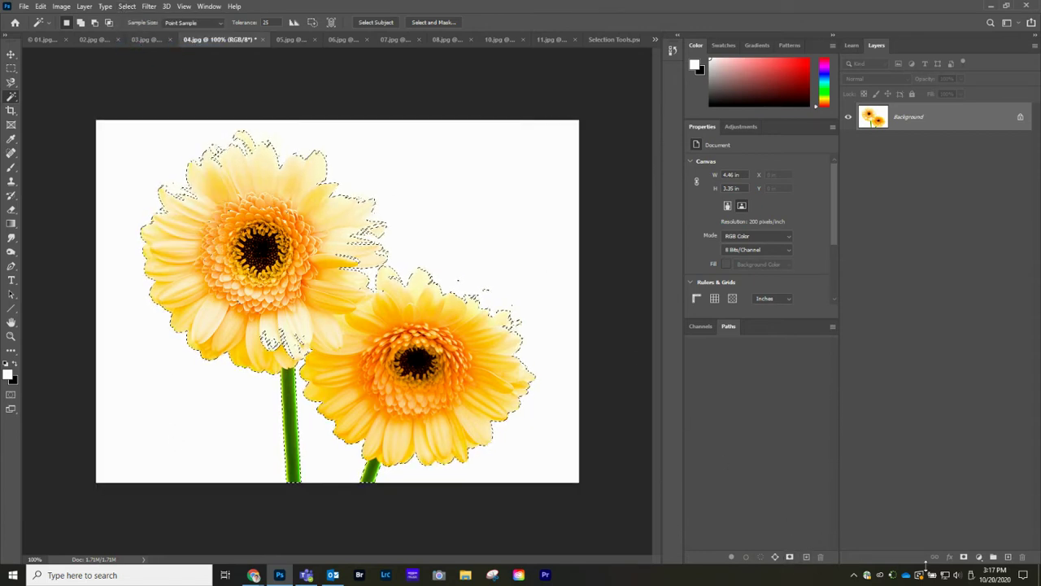
click(964, 558)
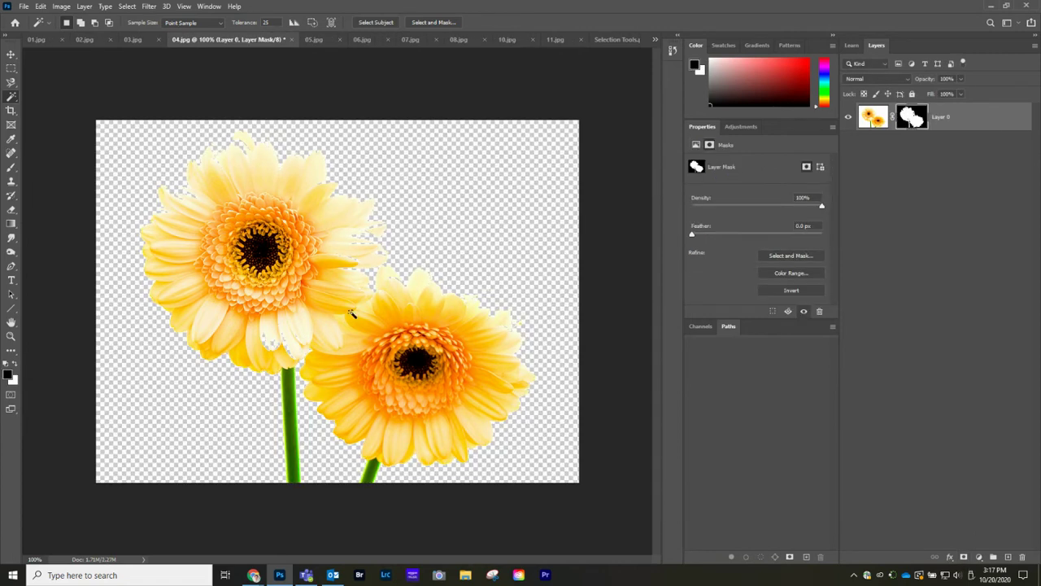
Paint white on the mask with the Brush tool to restore the missing lower petals of the upper gerbera
key(b)
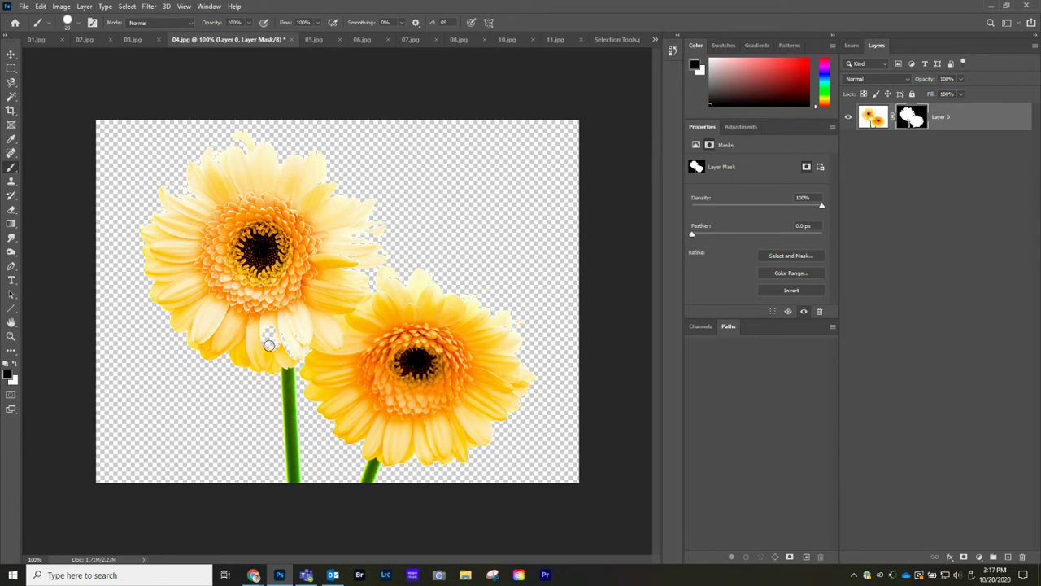
drag(282, 340, 259, 335)
key(x)
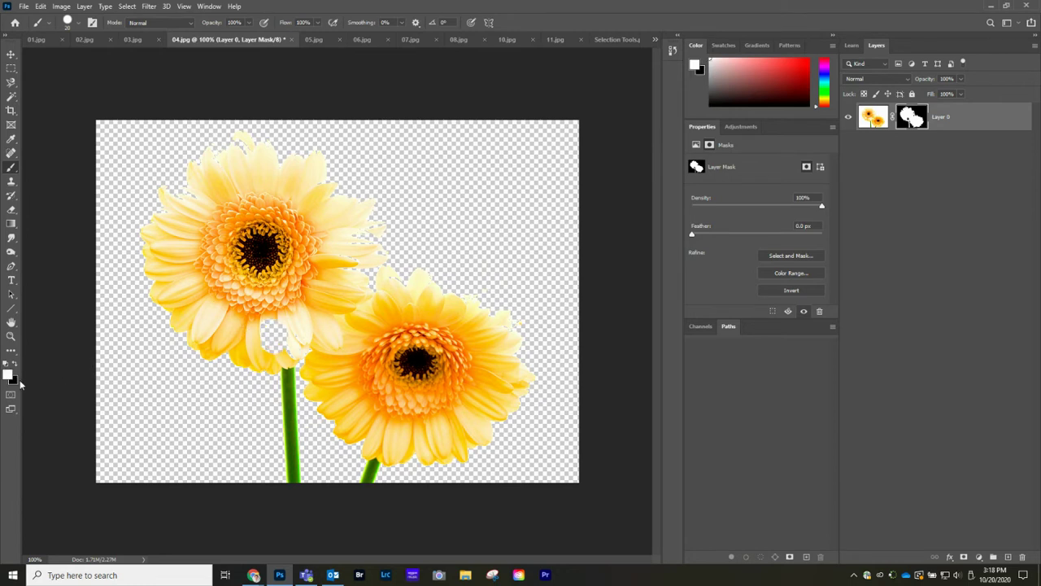
mouse_move(290, 336)
mouse_down()
mouse_move(268, 338)
mouse_move(265, 320)
mouse_up()
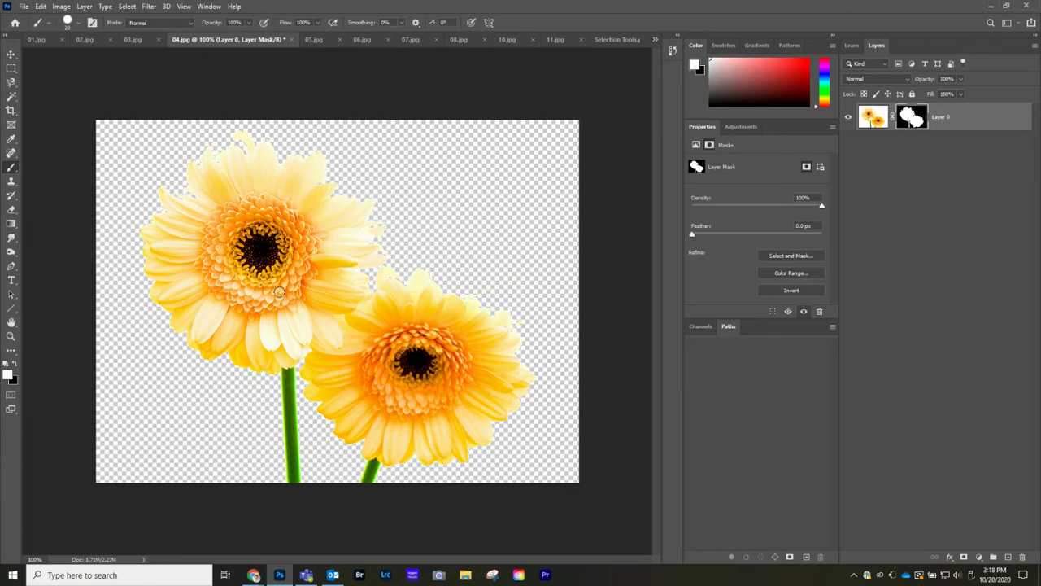
Copy the masked yellow gerberas into 01.jpg with the Move tool and place them beside the woman, above her legs
key(v)
drag(303, 215, 46, 39)
drag(173, 211, 303, 301)
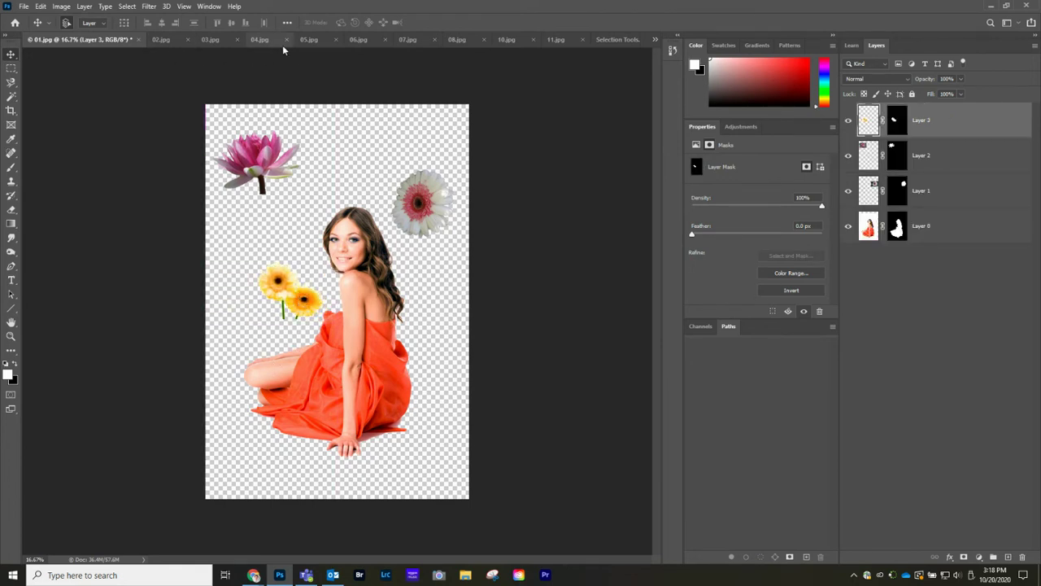
Select the blue sky in 05.jpg with Color Range by sampling its colour, keeping the fuzziness at 178
click(262, 42)
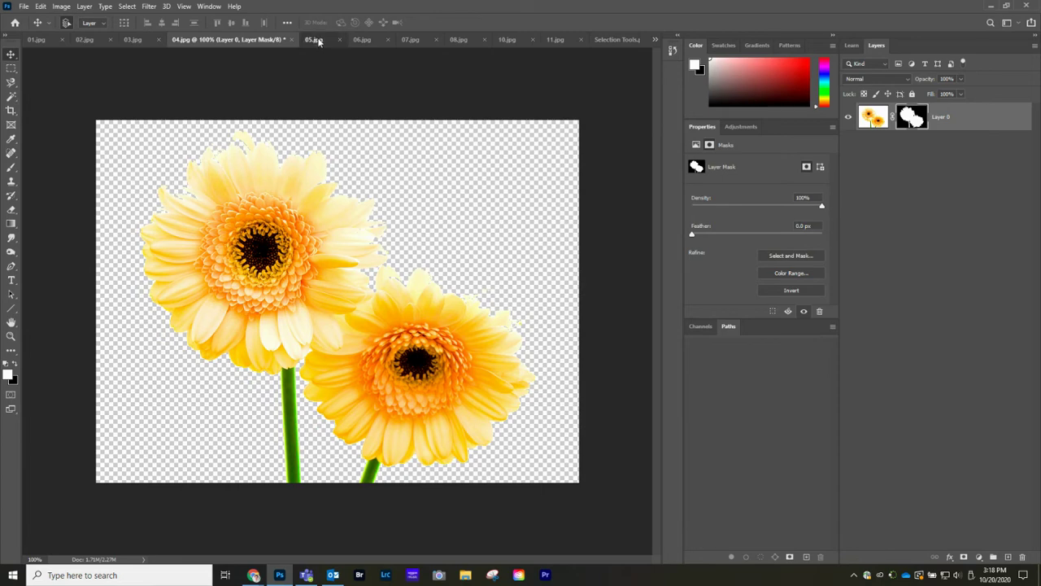
click(319, 41)
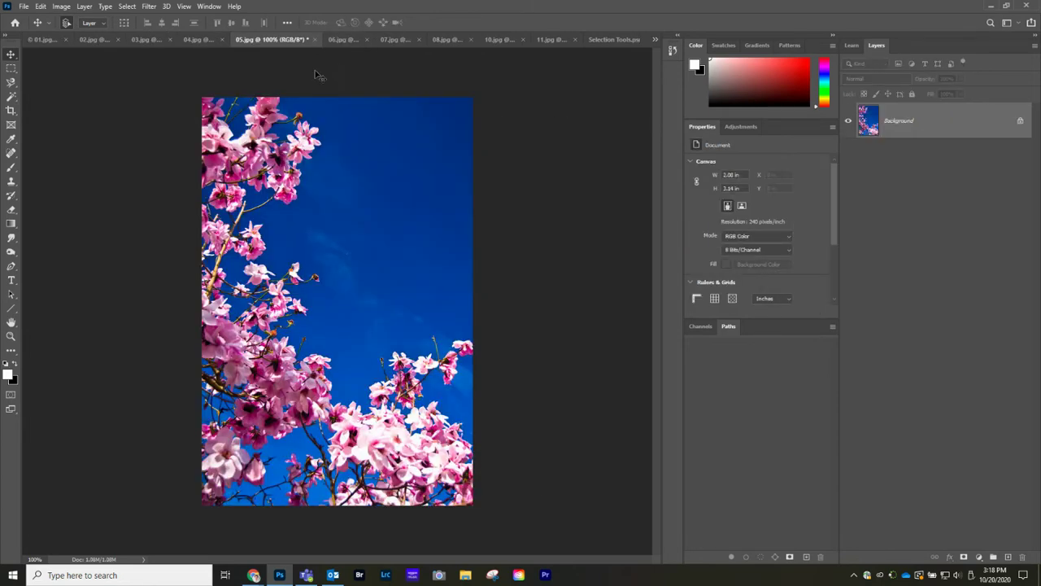
click(127, 7)
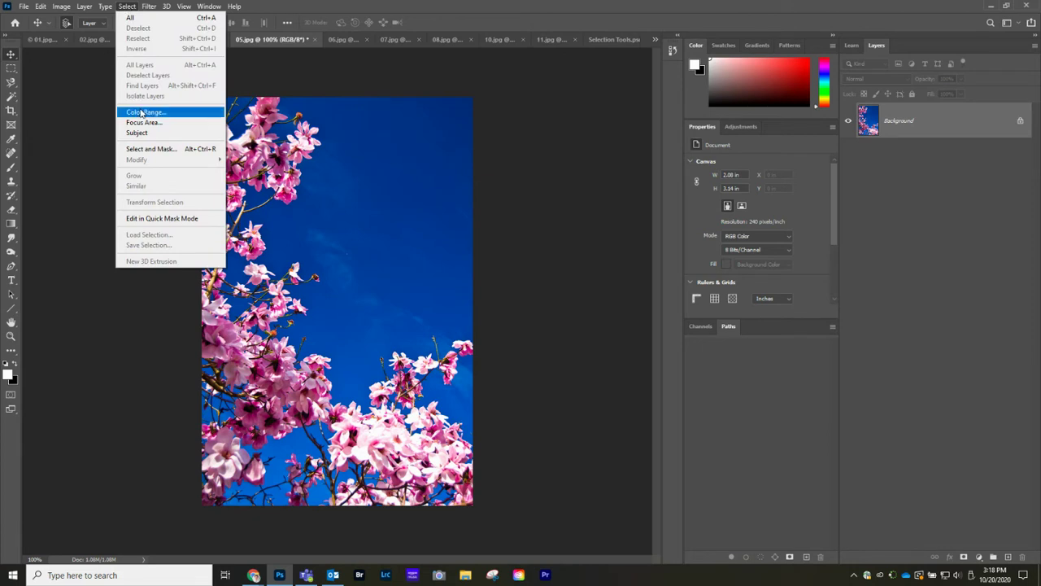
click(142, 114)
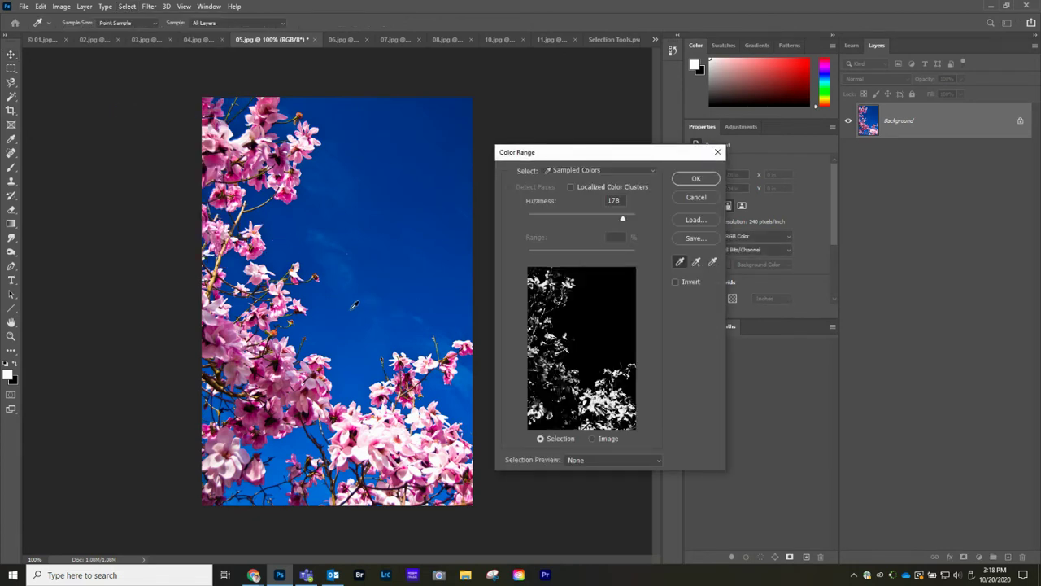
click(356, 314)
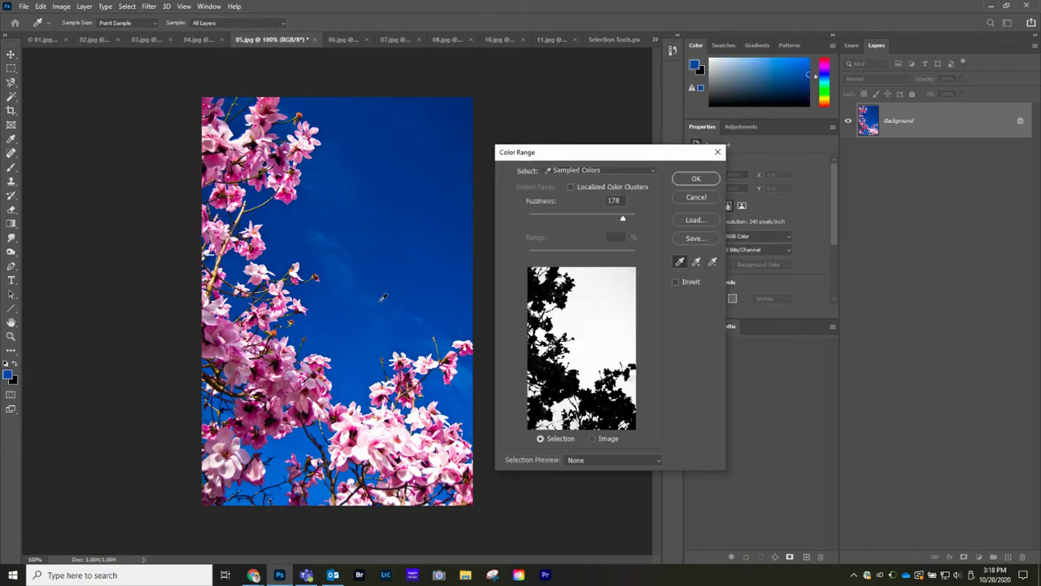
click(695, 179)
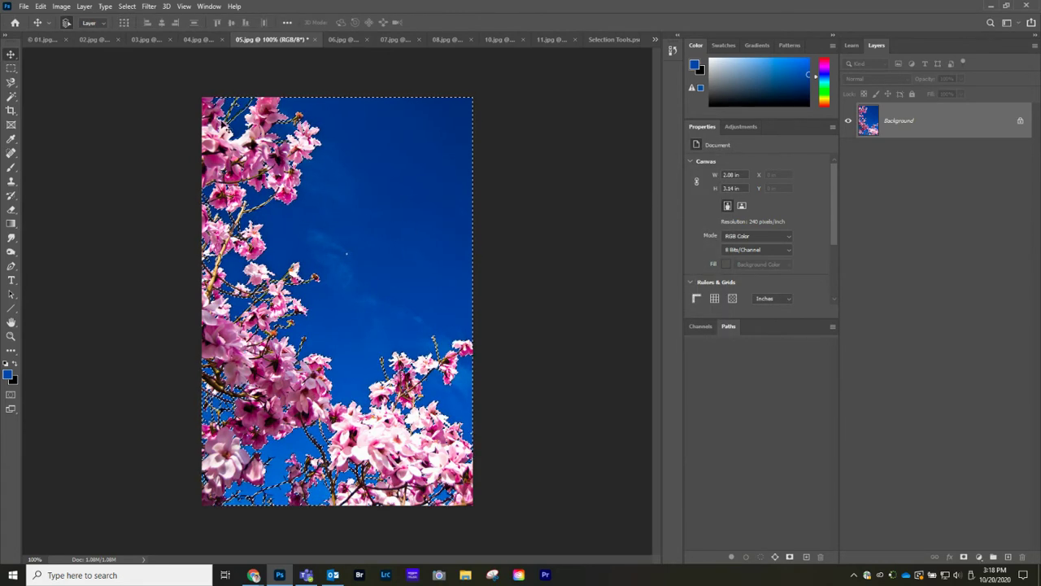
Invert the selection to the pink blossoms and add a layer mask that hides the sky
click(126, 8)
click(140, 46)
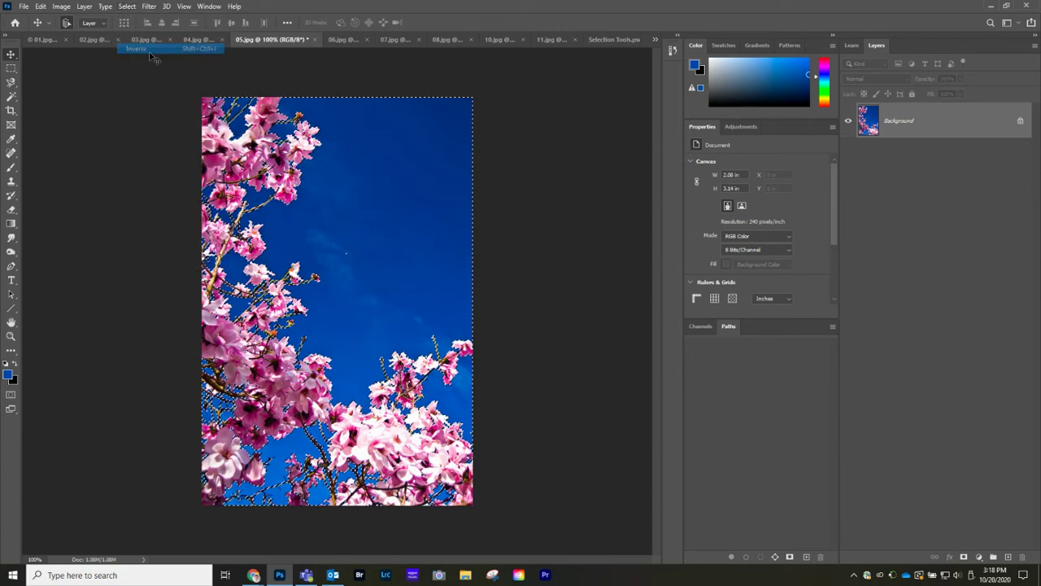
click(979, 558)
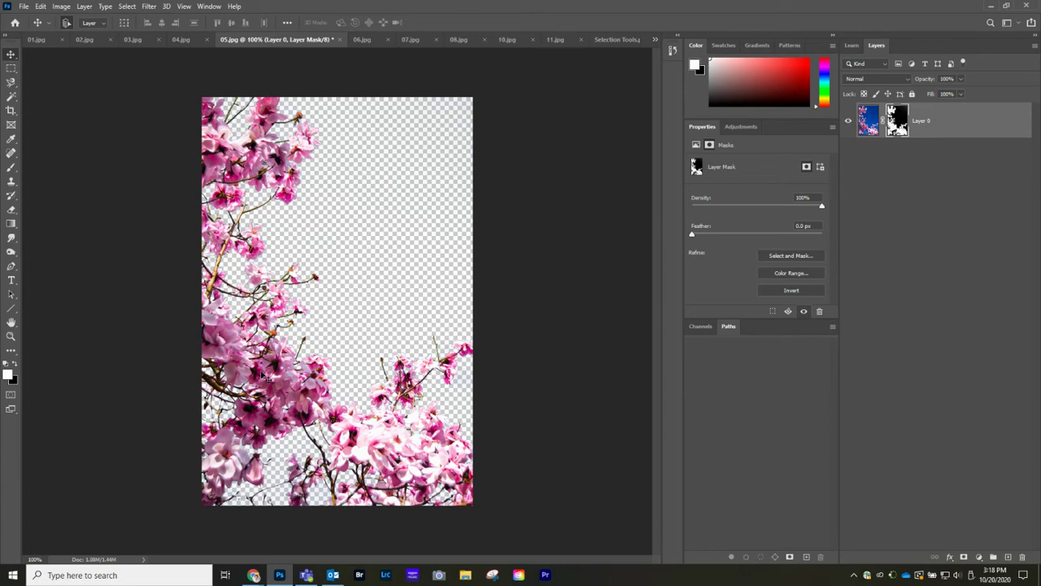
Copy the masked pink blossoms into 01.jpg, placing them below the water lily
drag(278, 382, 32, 39)
drag(242, 231, 241, 231)
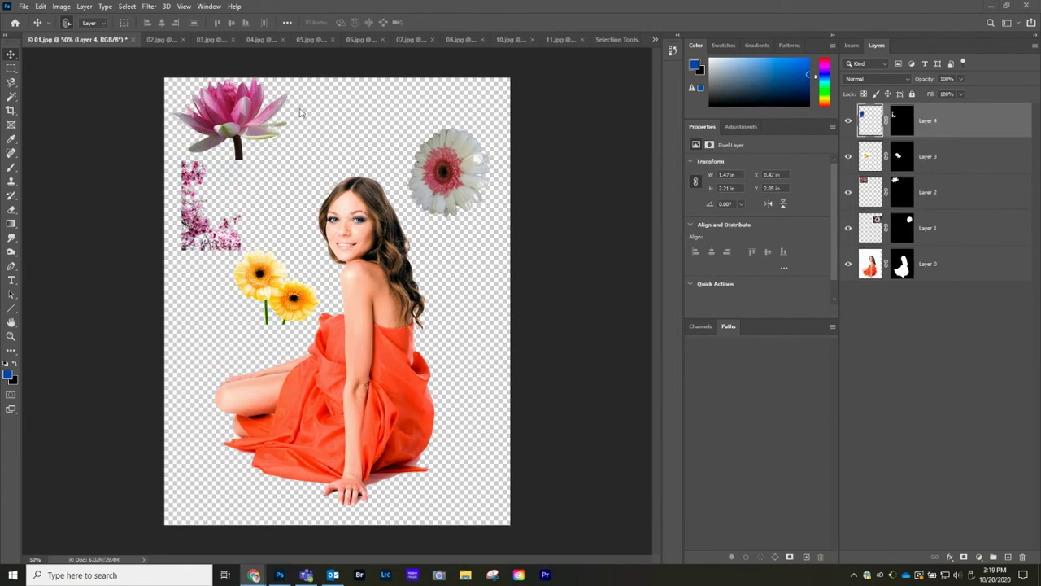
Copy the masked blossoms from 05.jpg into 01.jpg again as a larger second layer
click(268, 39)
click(309, 38)
drag(303, 78, 242, 205)
drag(194, 257, 218, 339)
drag(204, 211, 278, 207)
Delete the smaller blossom layer and move the larger blossoms to the canvas's left edge
click(205, 228)
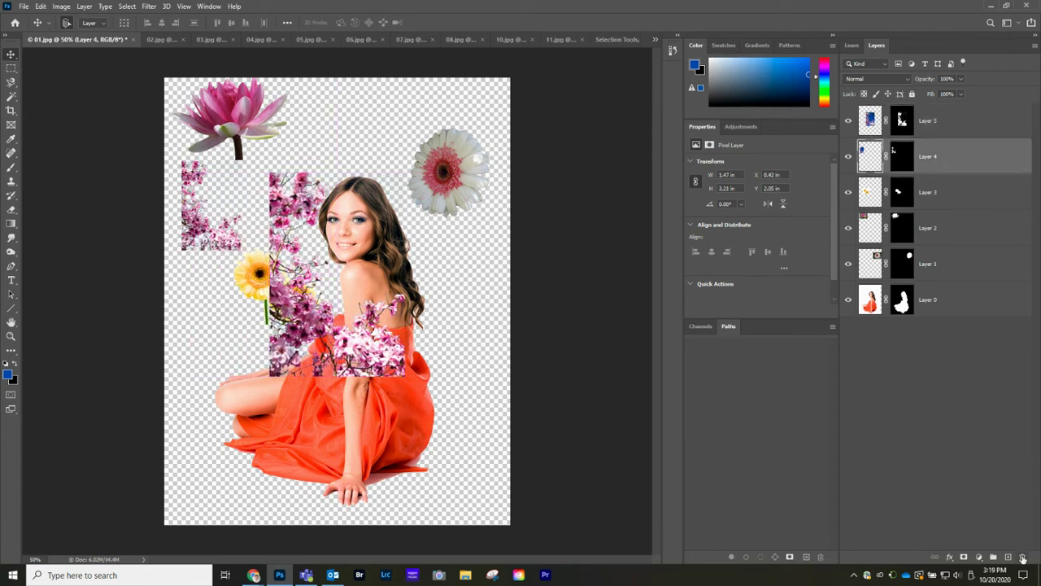
click(1022, 557)
drag(299, 319, 184, 347)
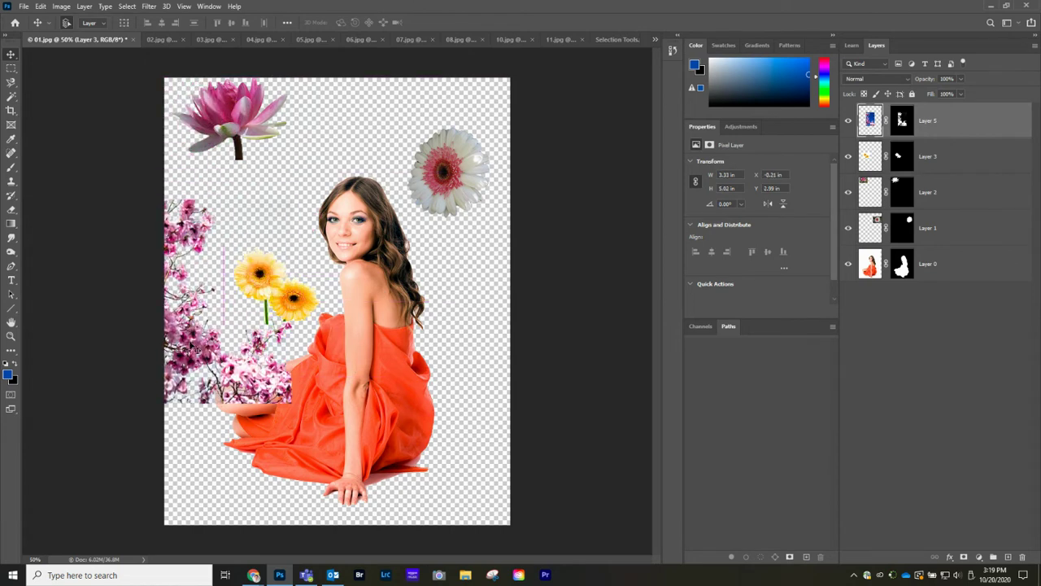
Select the black background around the plumeria in 06.jpg with the Magic Wand tool
click(303, 39)
click(368, 39)
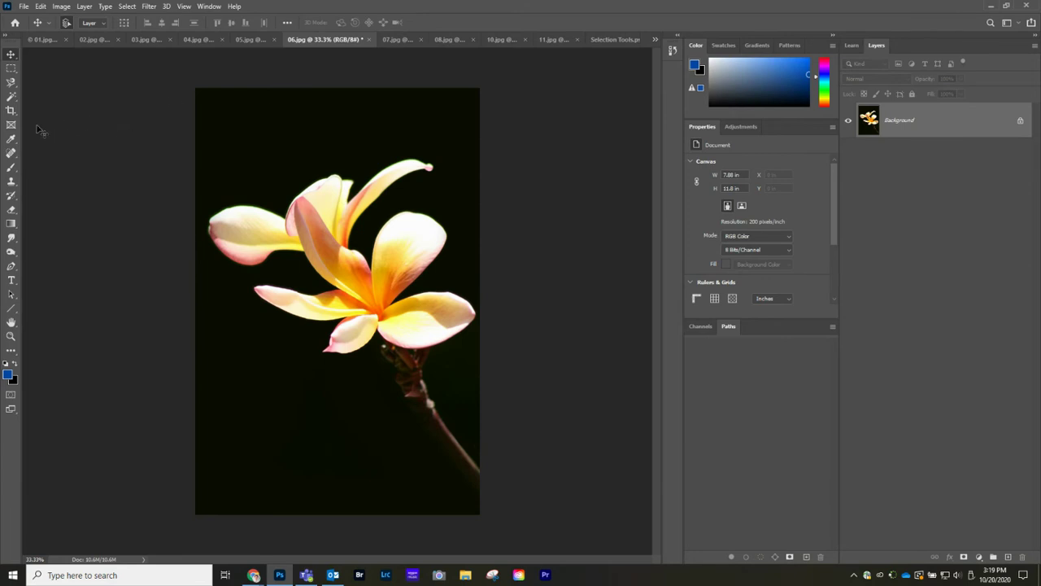
click(11, 97)
click(290, 166)
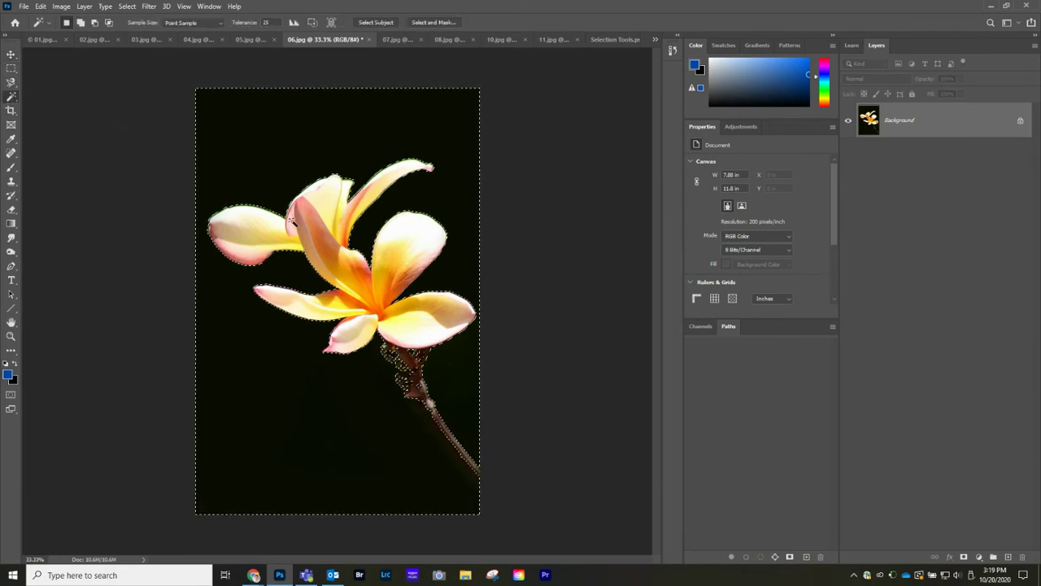
Invert the selection in 06.jpg to the plumeria and turn it into a layer mask hiding the black background
click(127, 7)
click(138, 44)
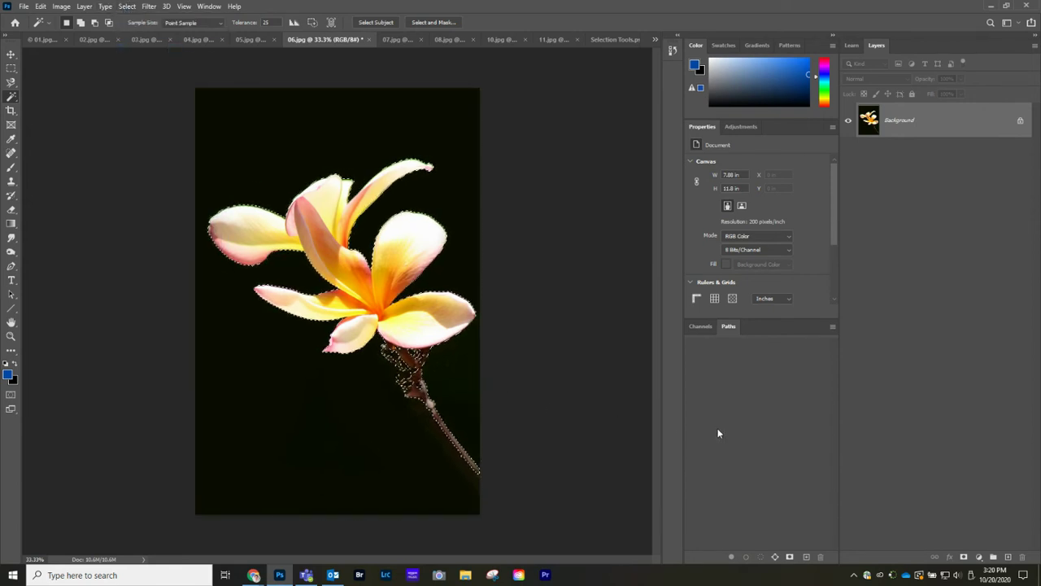
click(964, 556)
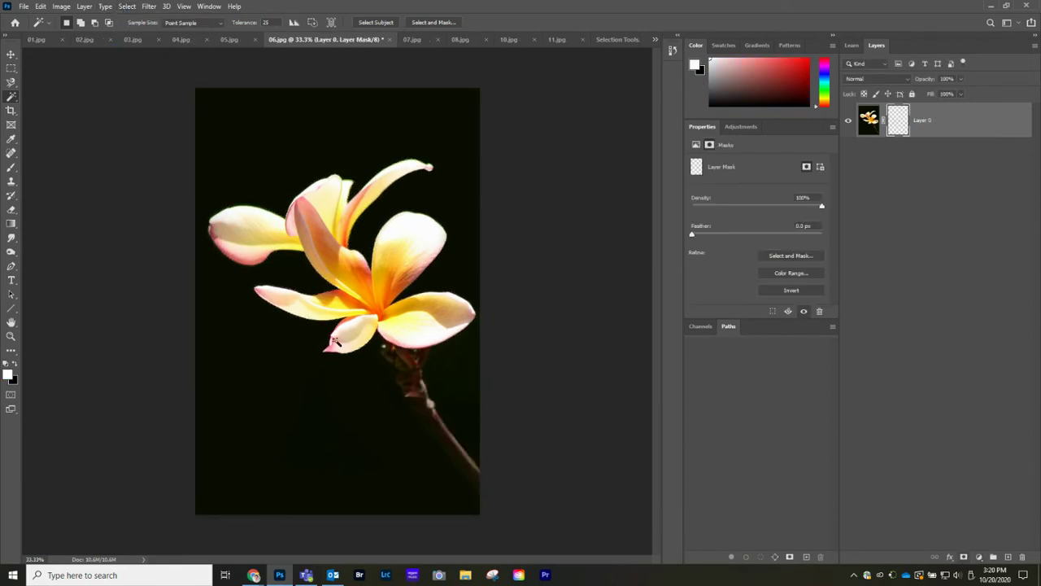
Copy the masked plumeria into 01.jpg and position it over the woman
key(v)
drag(326, 213, 265, 277)
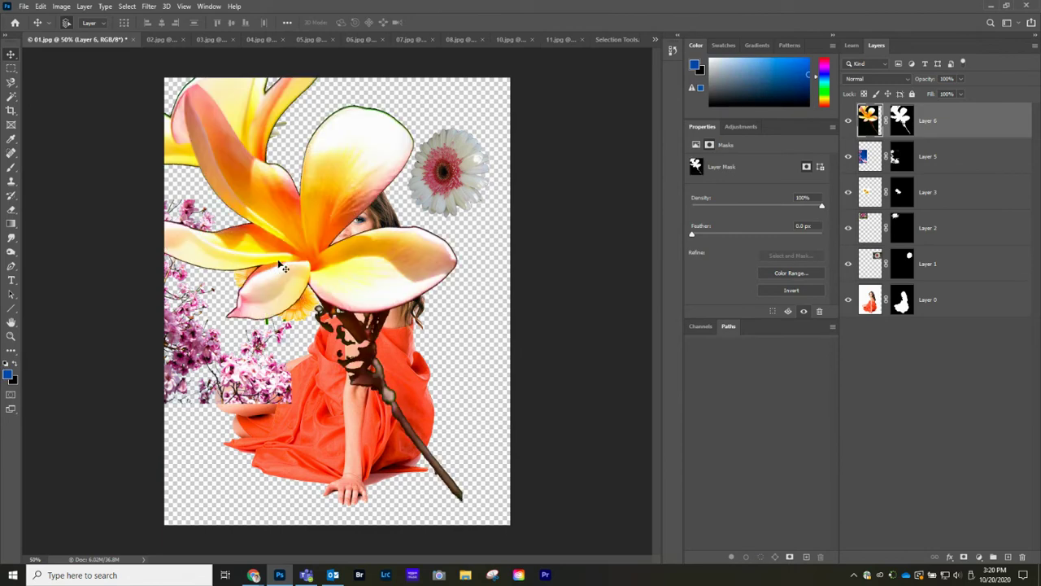
drag(277, 213, 326, 240)
key(ctrl+t)
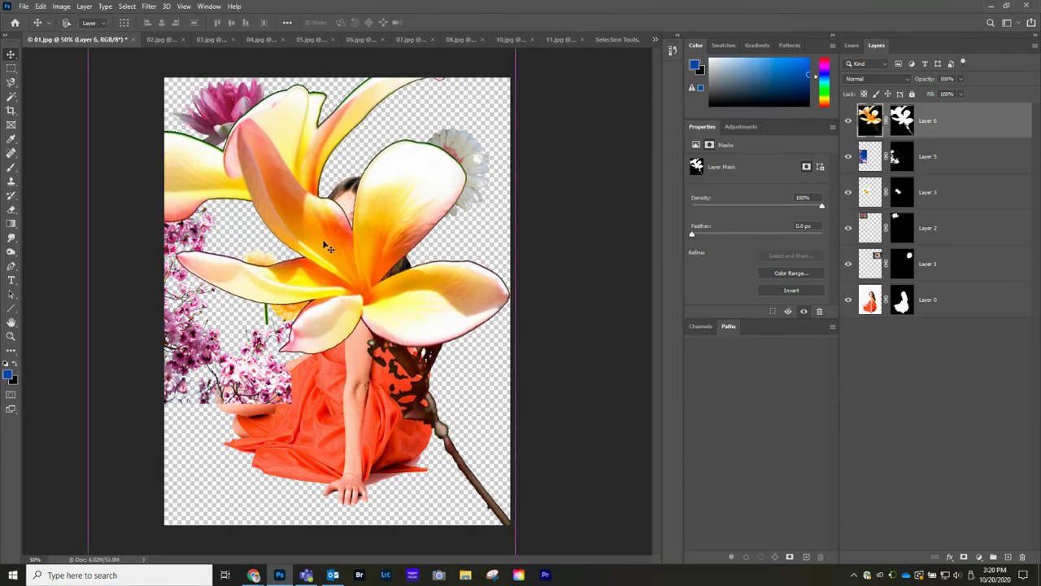
key(Return)
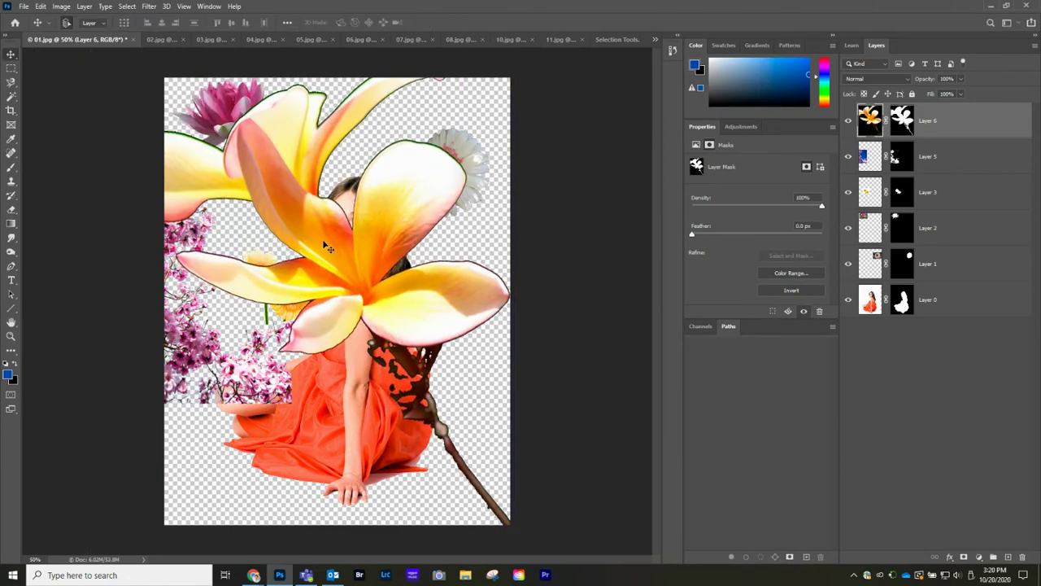
drag(309, 233, 310, 238)
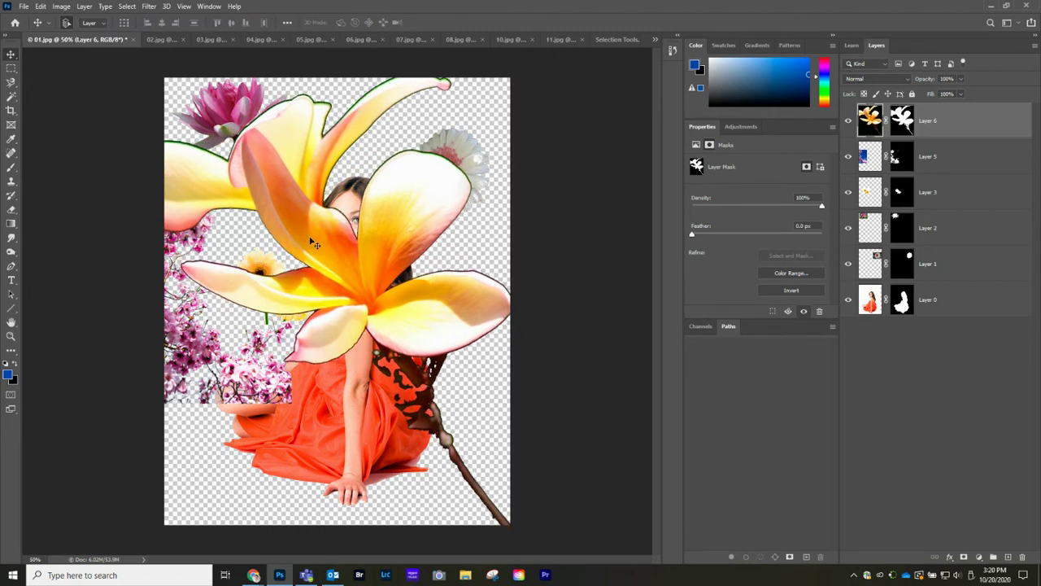
Scale the plumeria layer down to fit inside the canvas and place it over the woman's upper body
key(ctrl+t)
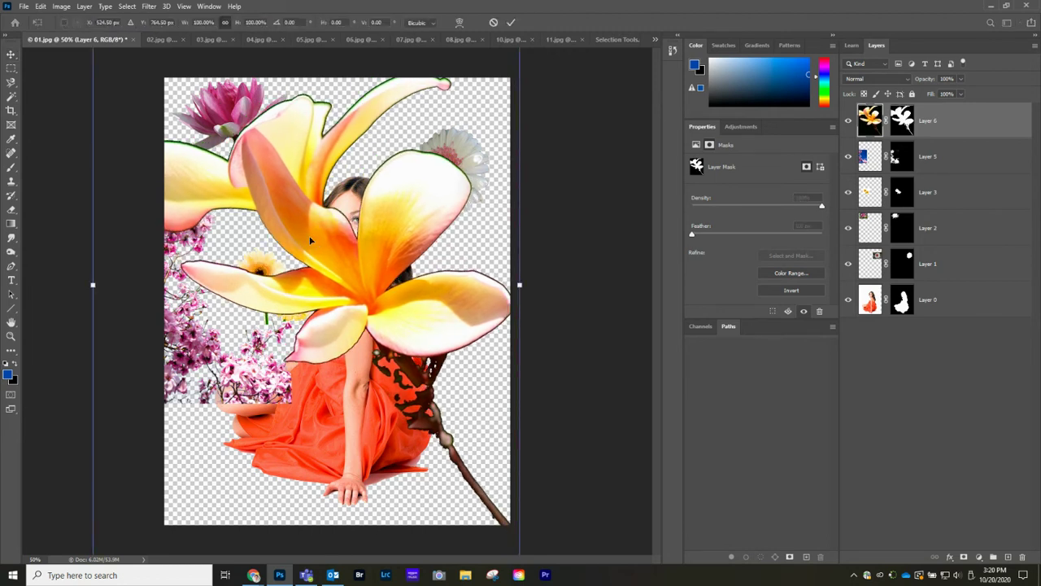
key(ctrl+plus)
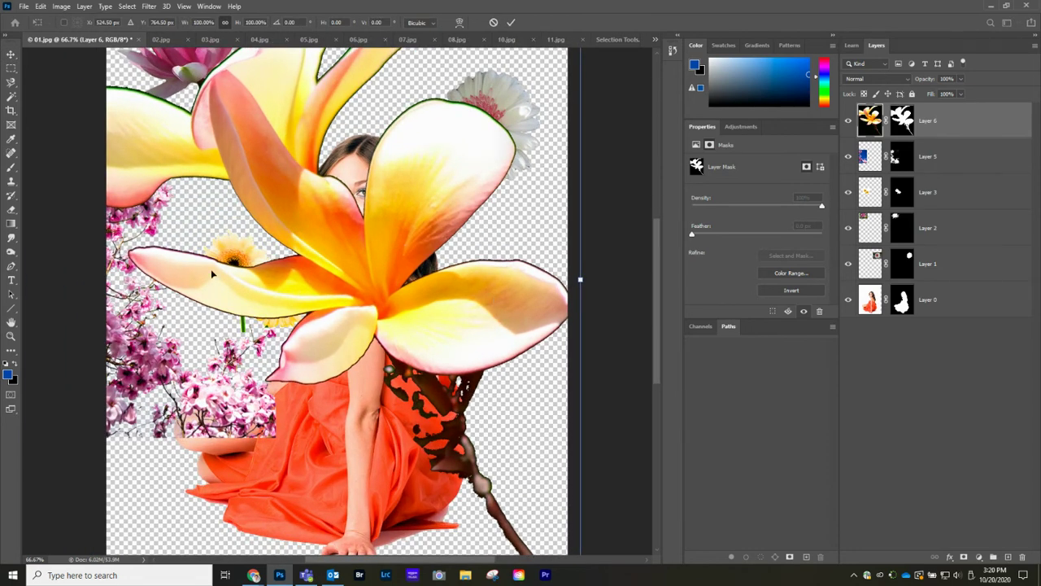
key(ctrl+minus)
key(ctrl+minus)
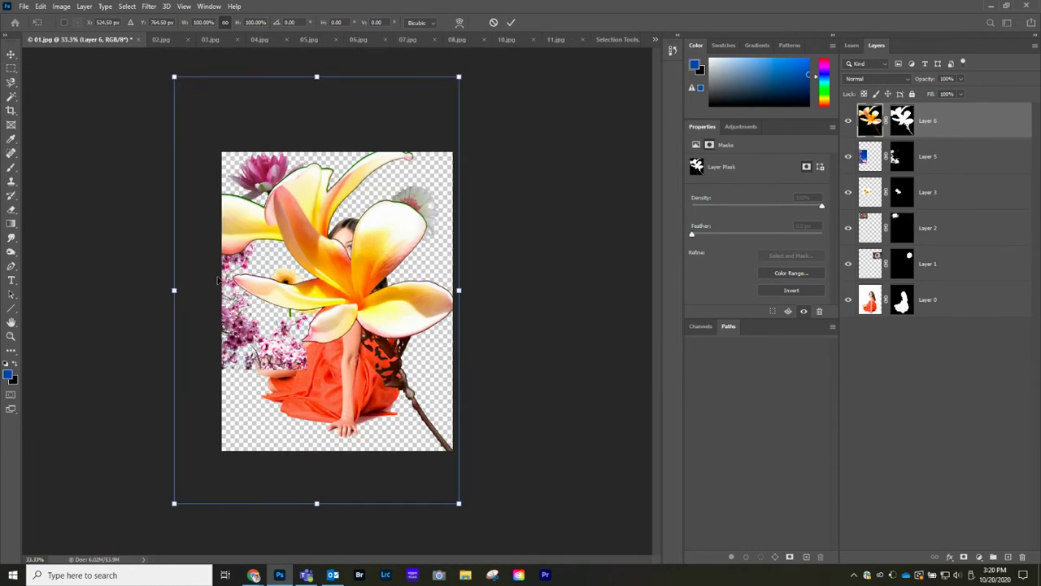
drag(174, 507, 294, 324)
drag(402, 184, 349, 290)
key(Return)
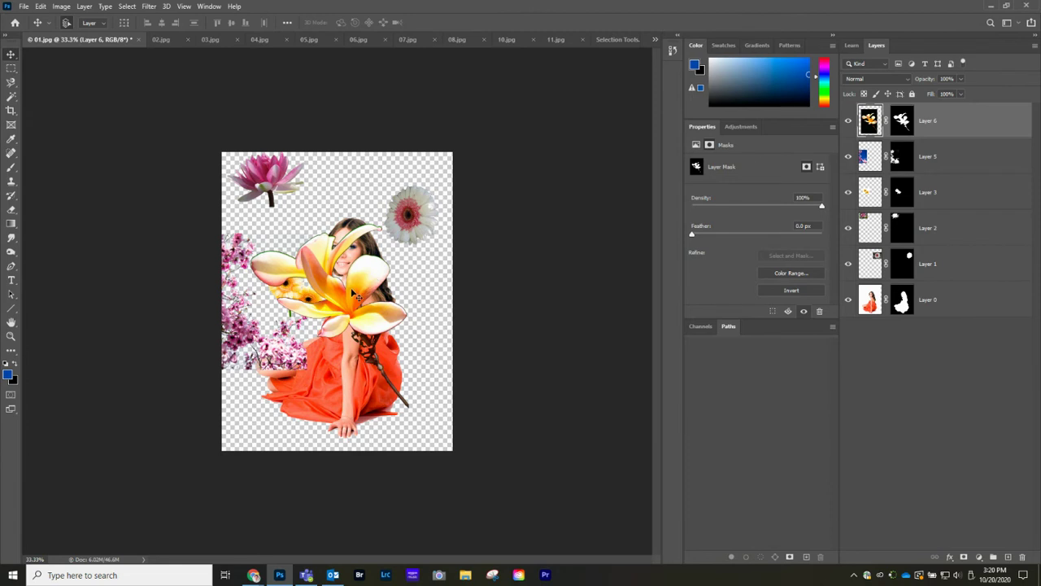
Shrink the plumeria further to about 51%, toward its lower right corner
key(ctrl+t)
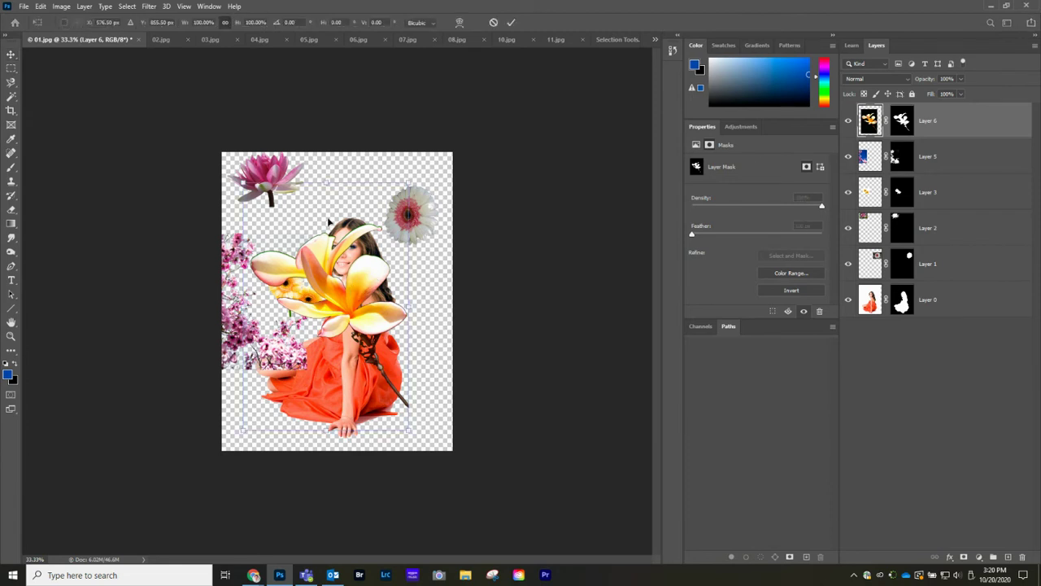
drag(243, 182, 335, 298)
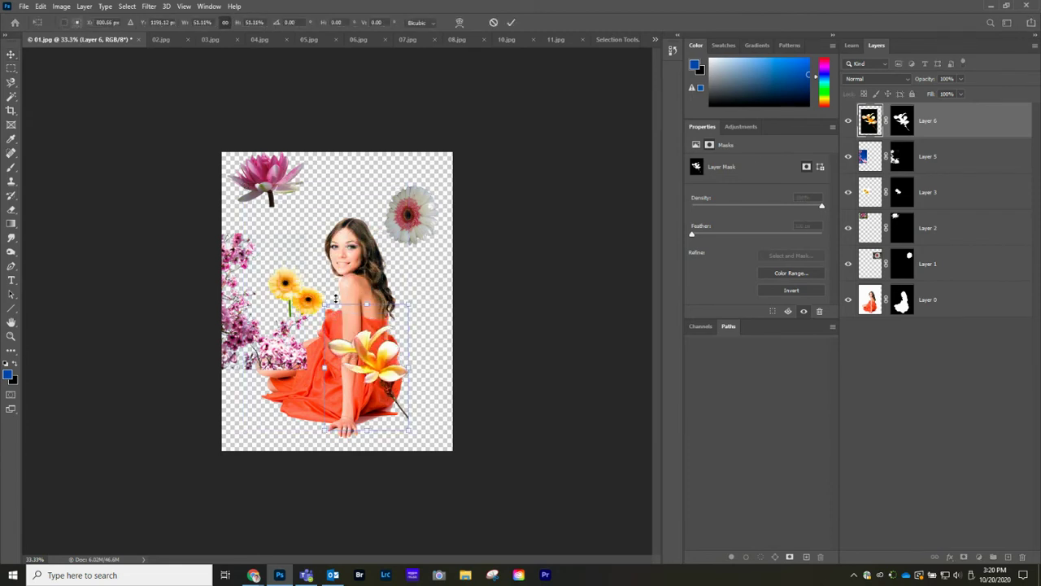
key(Return)
Move the plumeria layer beneath the woman's layer and position the flower behind her back and shoulder
drag(366, 350, 395, 305)
drag(956, 125, 909, 302)
drag(415, 332, 415, 287)
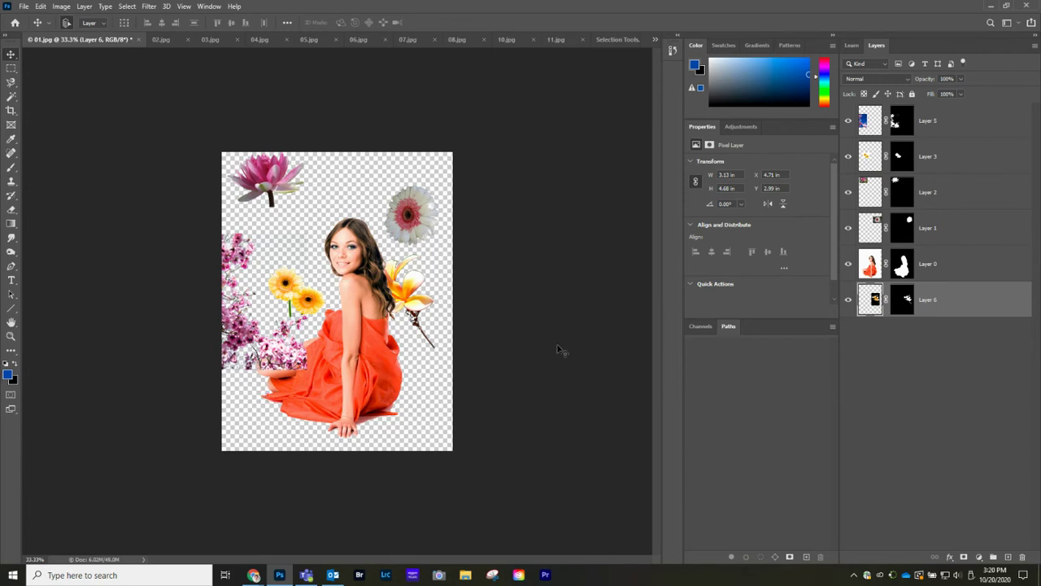
Select the whole pale sky above and between the poppies in 07.jpg with the Magic Wand tool
click(371, 40)
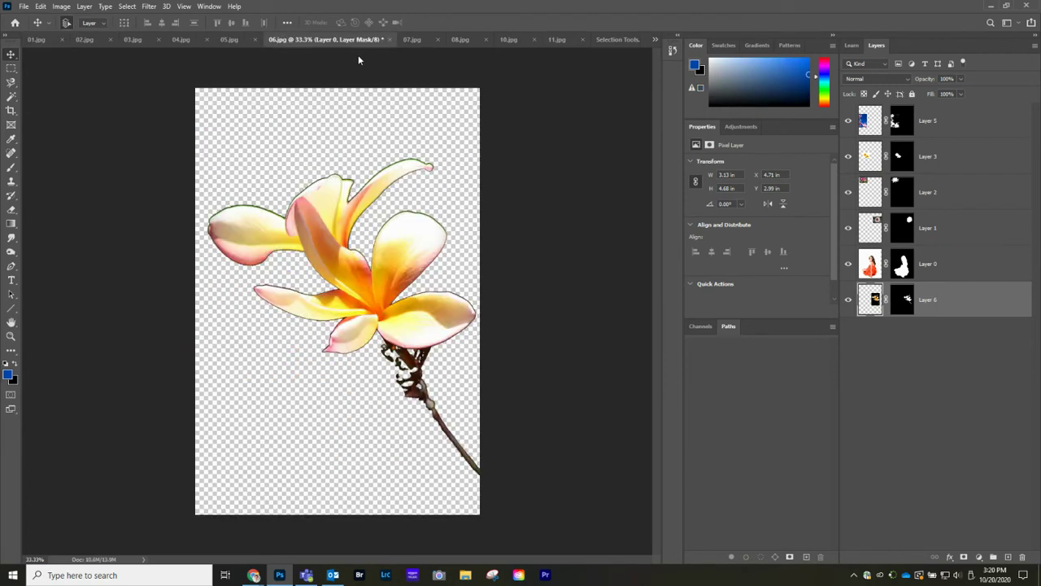
click(407, 38)
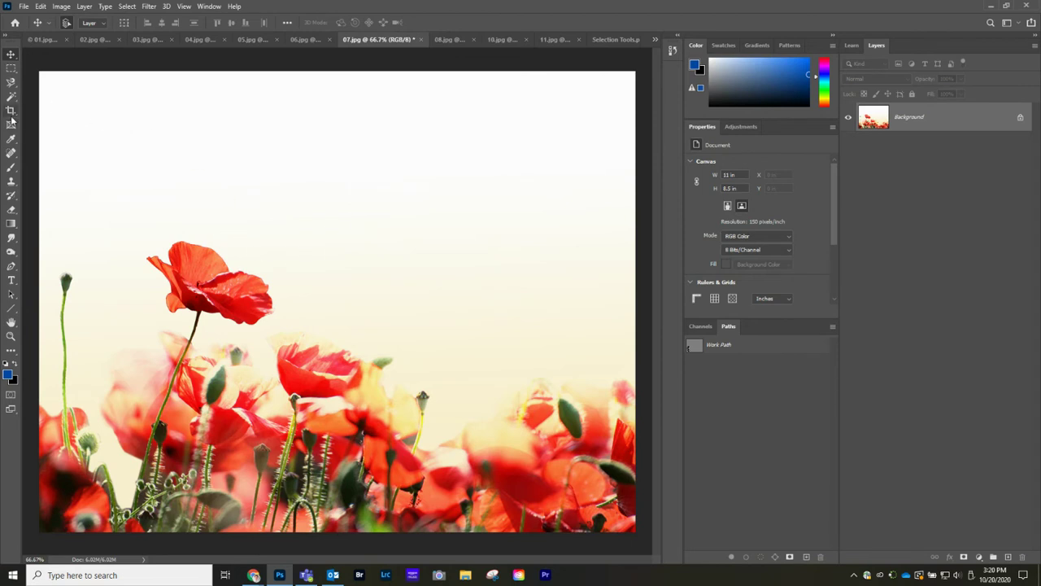
click(11, 98)
click(415, 203)
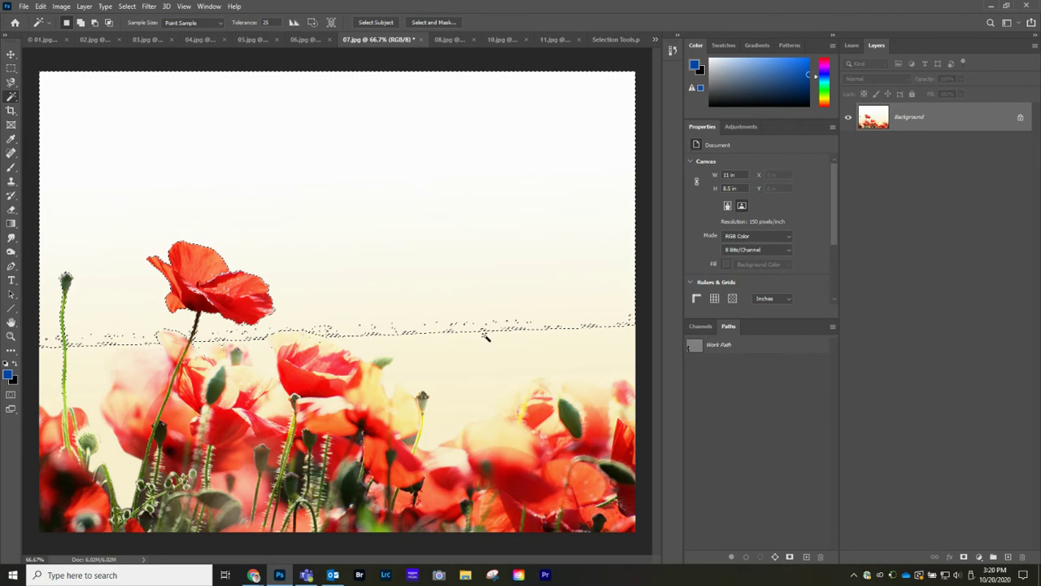
shift+click(476, 359)
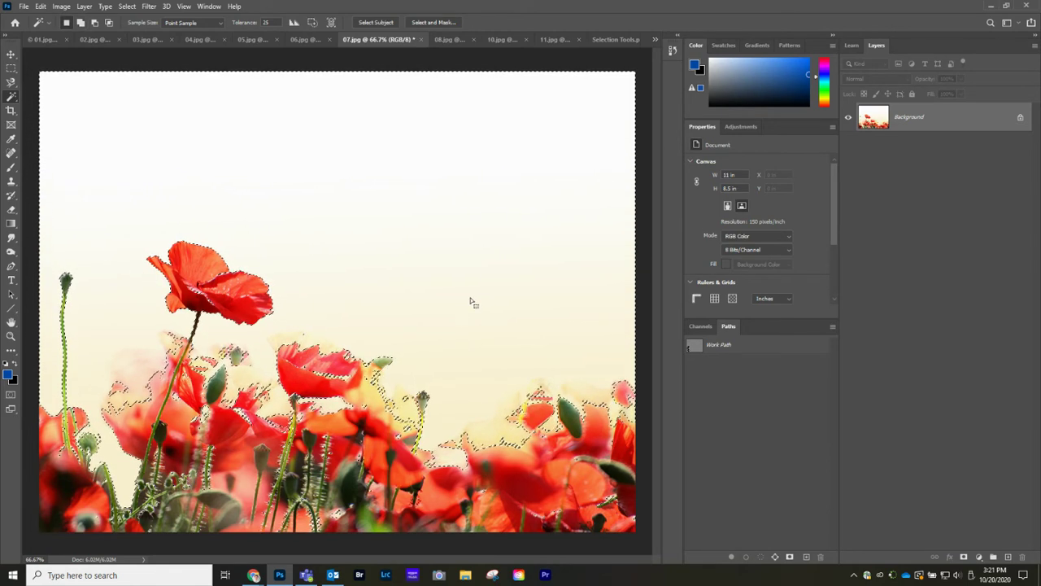
Invert the selection in 07.jpg to the poppies and turn it into a layer mask hiding the sky
click(127, 6)
click(149, 50)
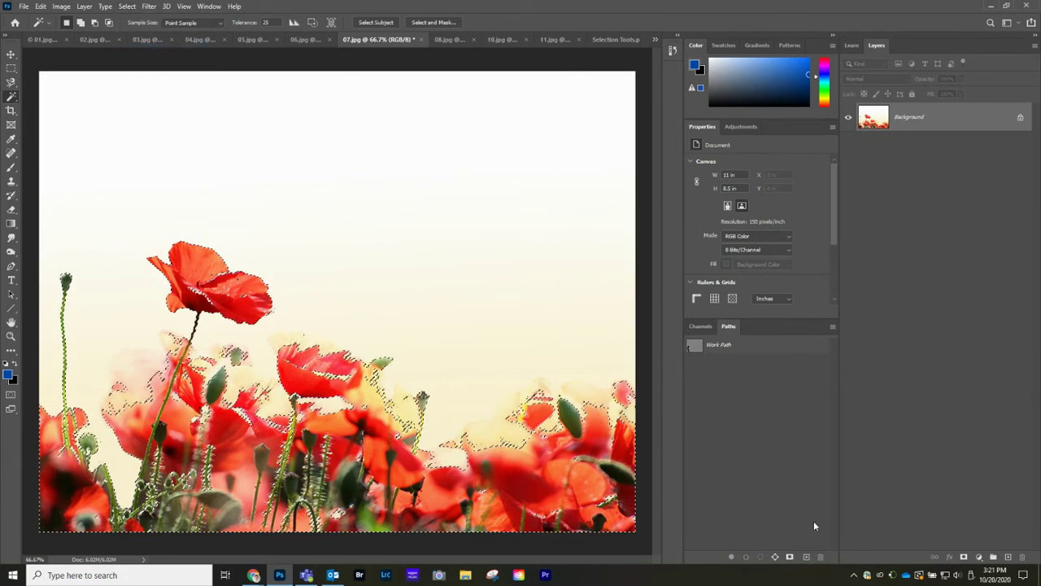
click(964, 557)
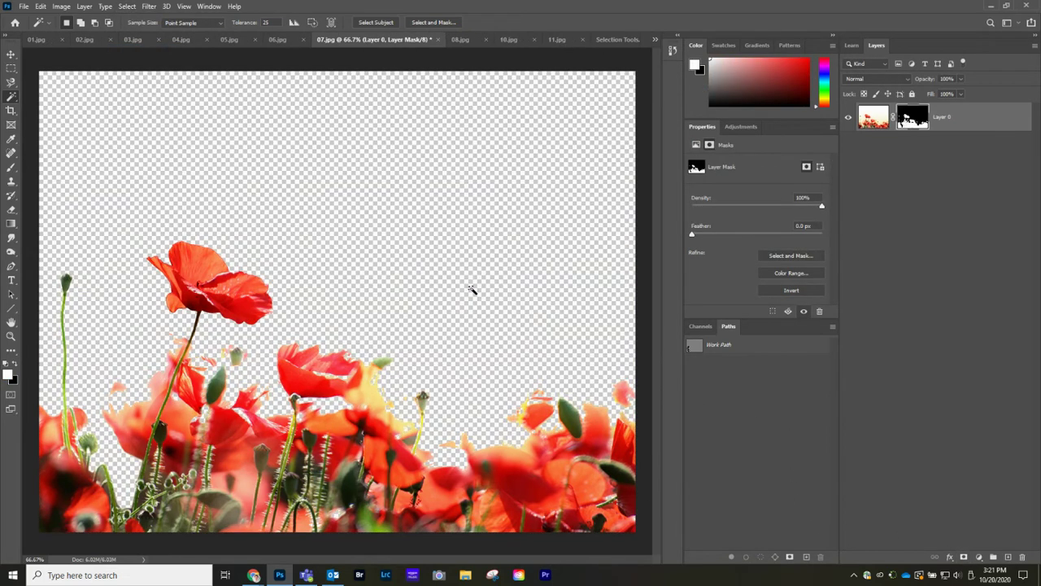
Copy the masked poppies into 01.jpg, stack them above the woman's layer and place them along the canvas's lower edge
key(v)
drag(254, 419, 36, 40)
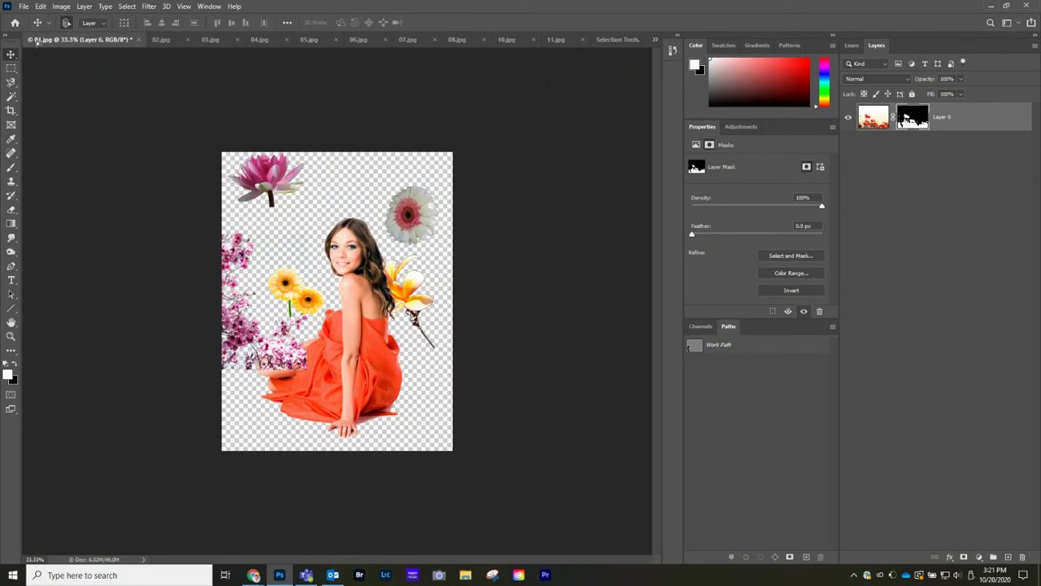
drag(253, 382, 330, 411)
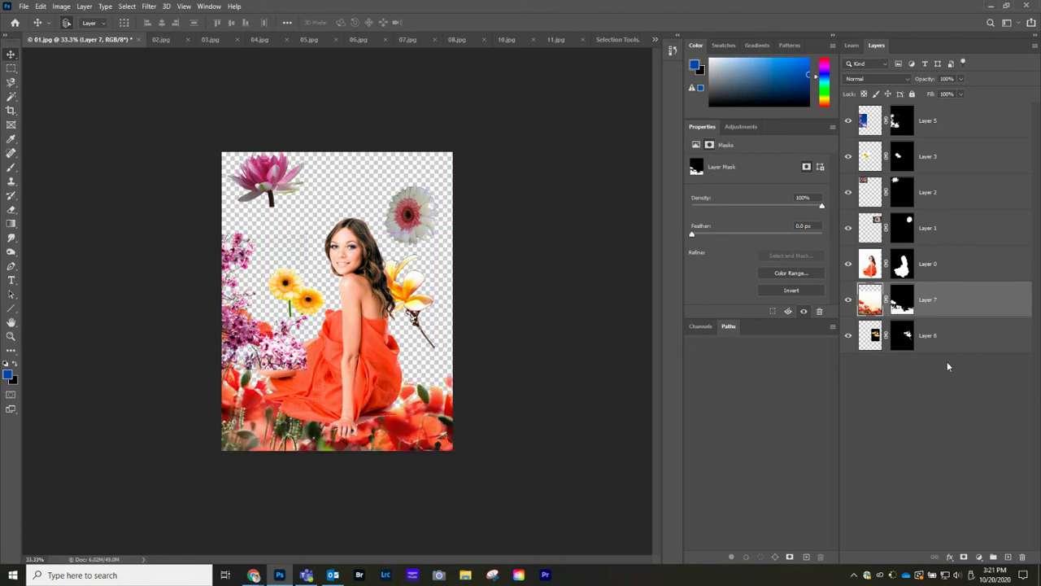
drag(950, 301, 940, 247)
drag(279, 420, 339, 394)
Unlock the background layer of the mountain lake photo in 08.jpg
click(357, 38)
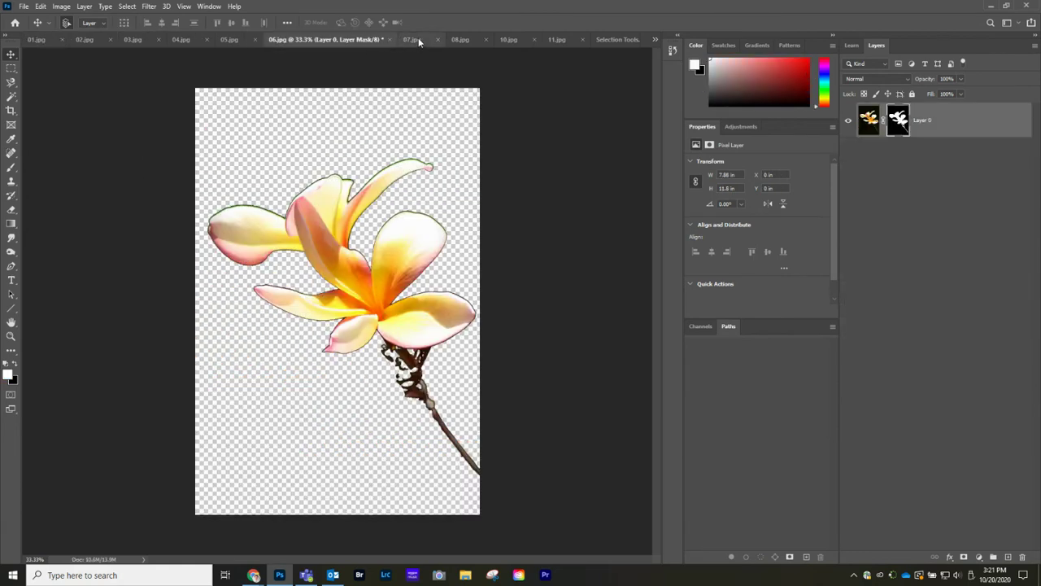
click(418, 38)
click(459, 40)
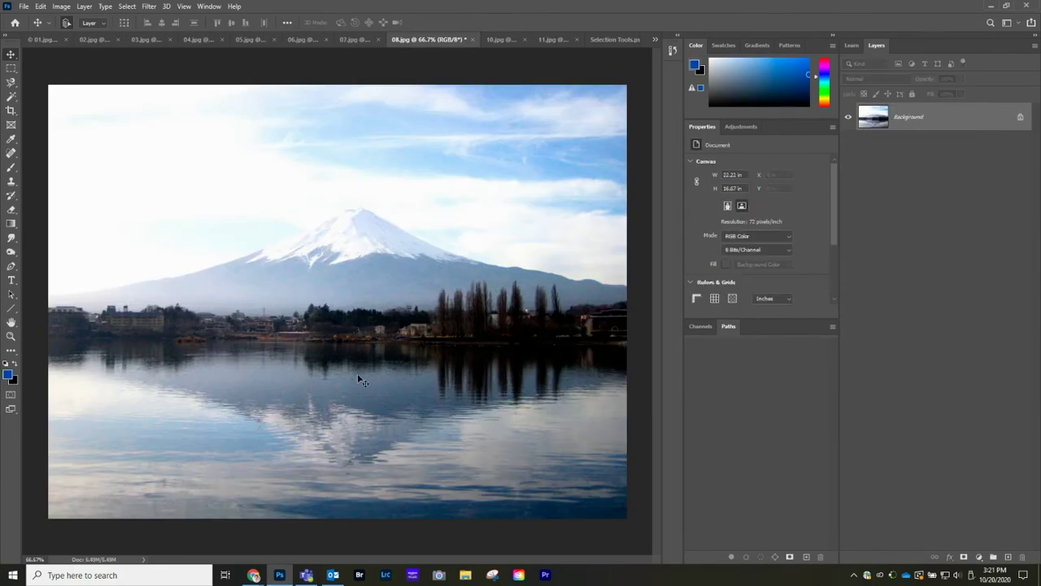
click(1022, 117)
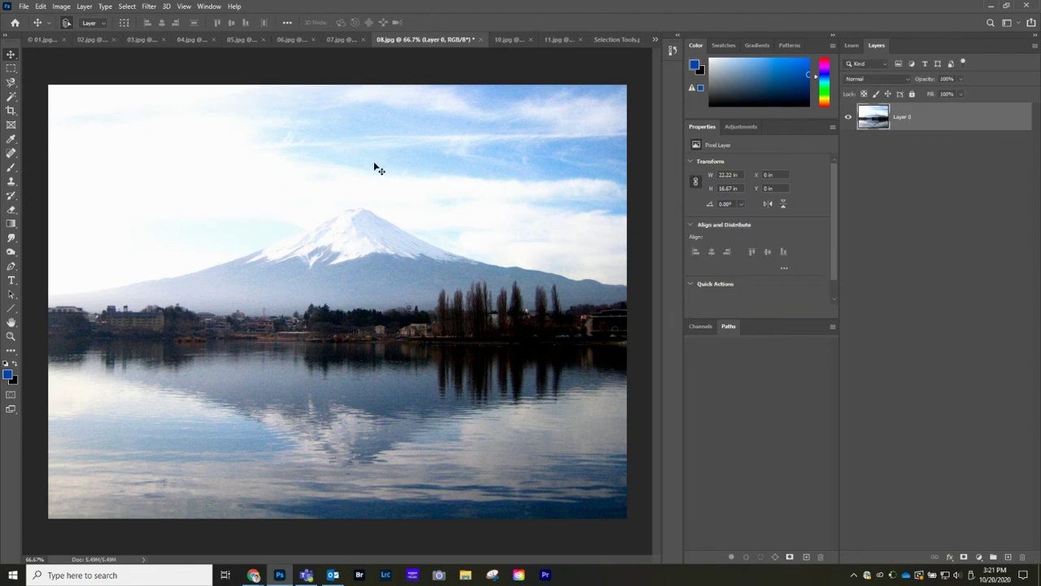
Copy the mountain lake photo into 01.jpg, stack it beneath all other layers and position the peak behind the woman
drag(150, 134, 40, 41)
drag(289, 171, 316, 250)
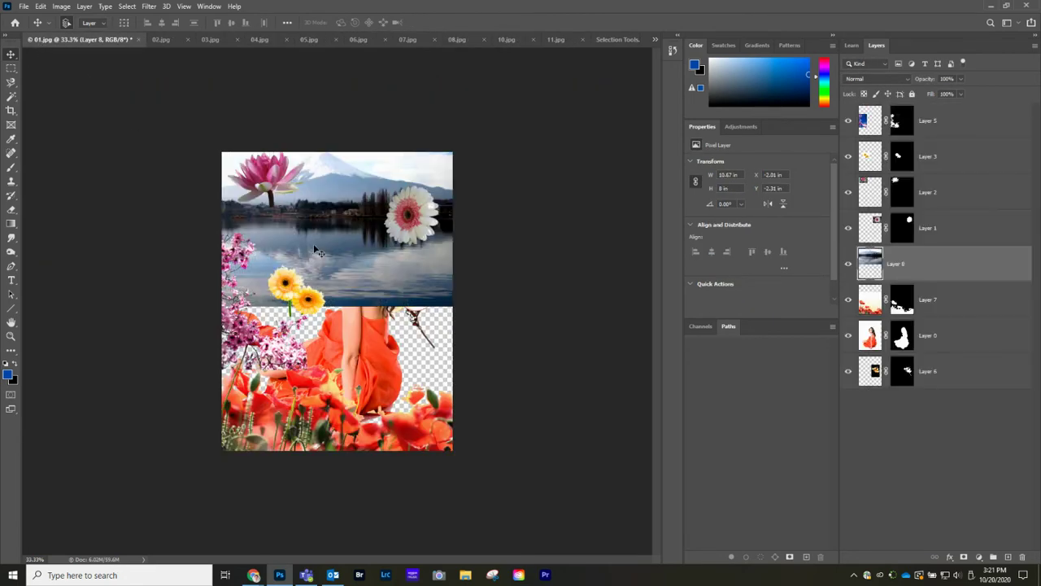
drag(998, 277, 955, 397)
mouse_move(368, 229)
mouse_down()
mouse_move(374, 214)
mouse_move(364, 206)
mouse_move(363, 217)
mouse_up()
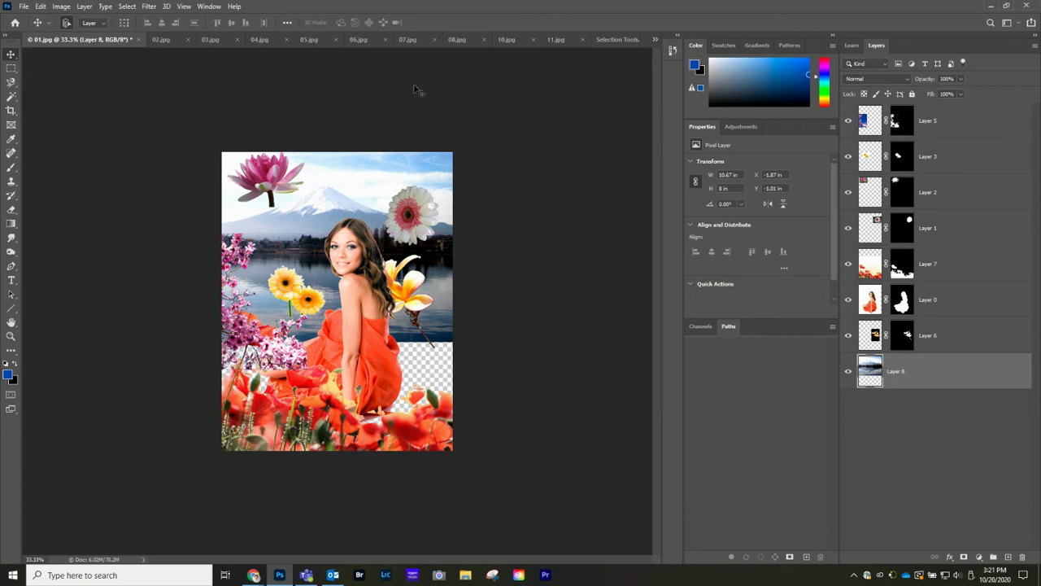
Unlock the floral grunge background in 10.jpg and copy it into 01.jpg, covering the lower canvas above the mountain layer
click(507, 40)
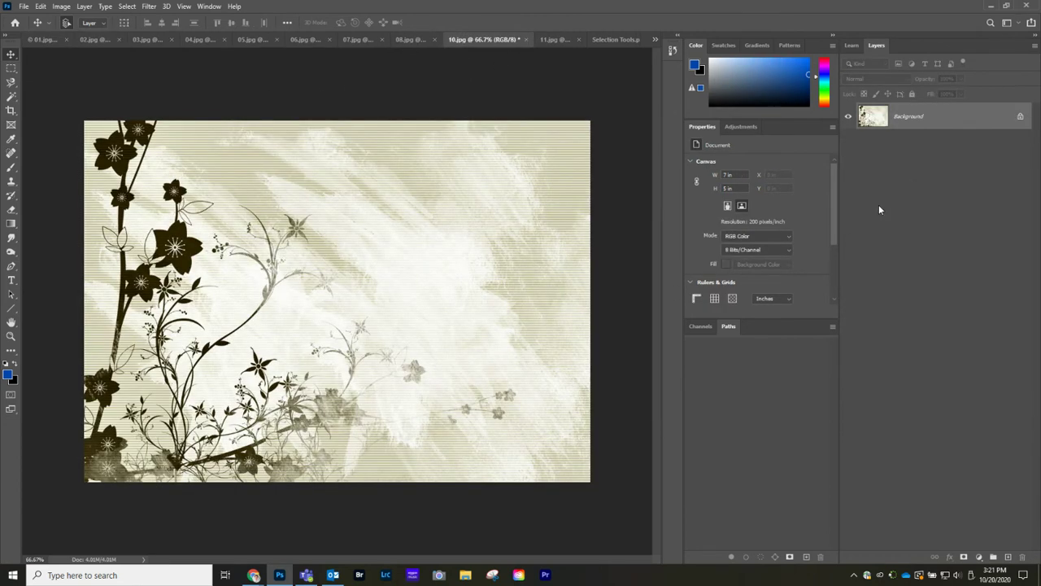
click(1022, 118)
drag(195, 172, 23, 28)
click(39, 39)
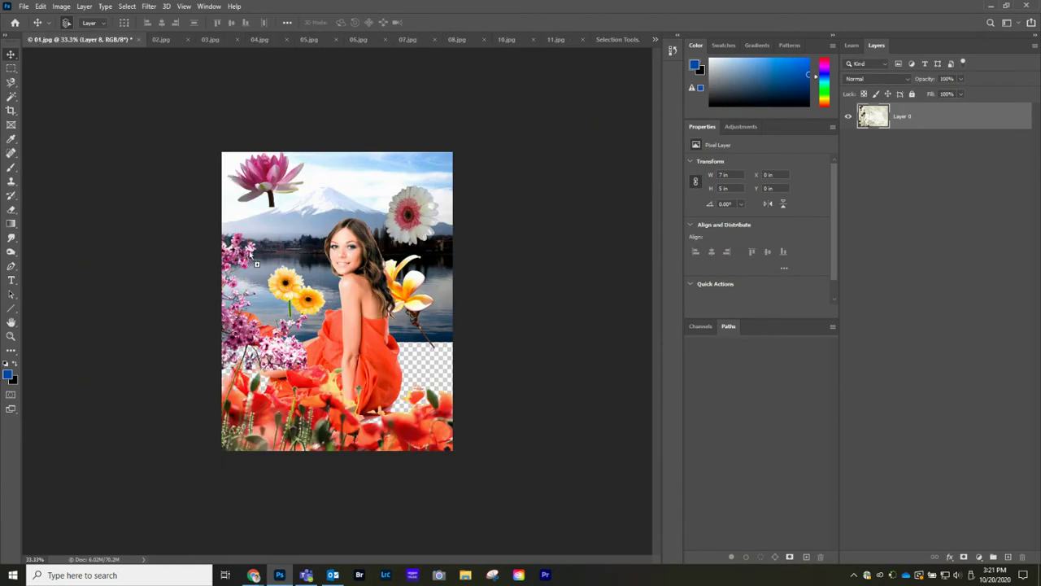
drag(257, 263, 255, 262)
drag(314, 192, 400, 276)
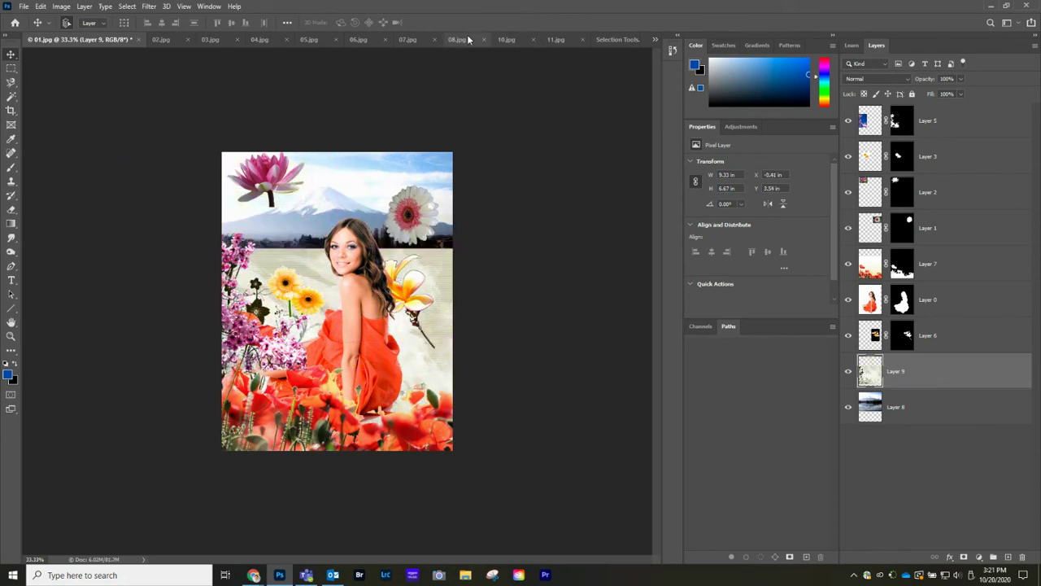
Select the castle in 11.jpg with the Object Selection tool and mask out everything around it
click(509, 40)
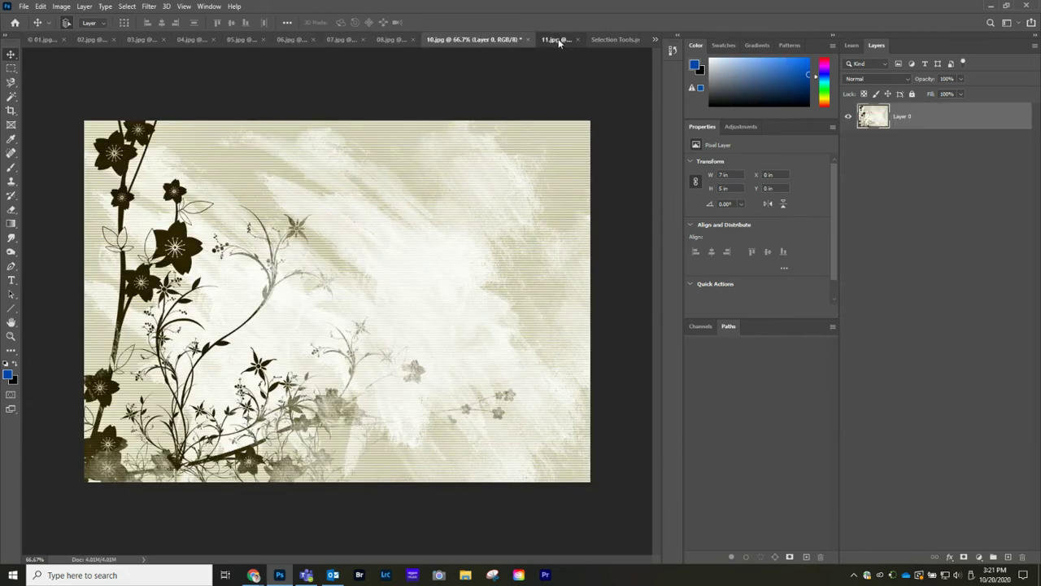
click(558, 40)
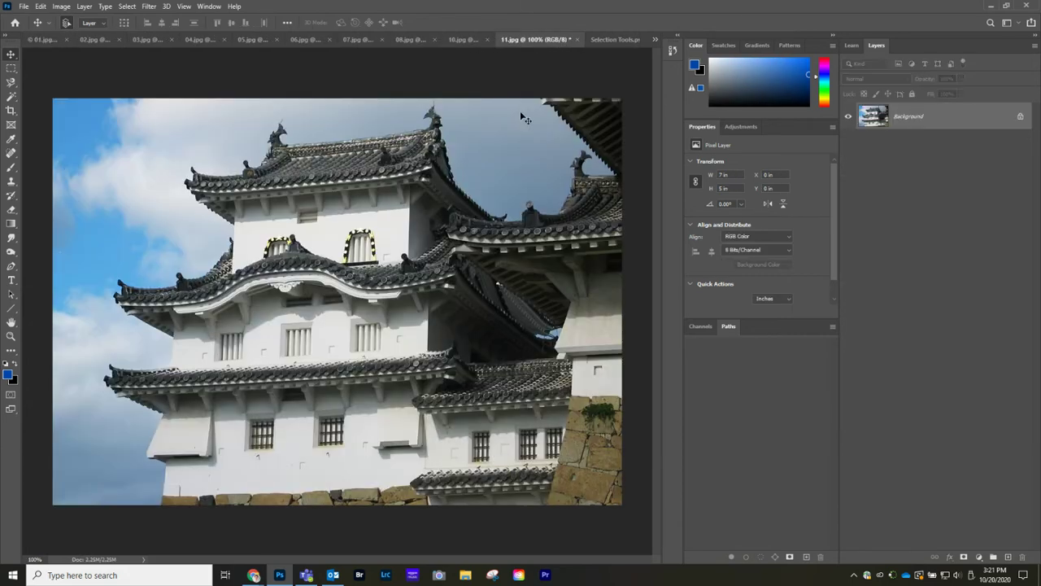
click(10, 99)
right_click(10, 98)
click(61, 97)
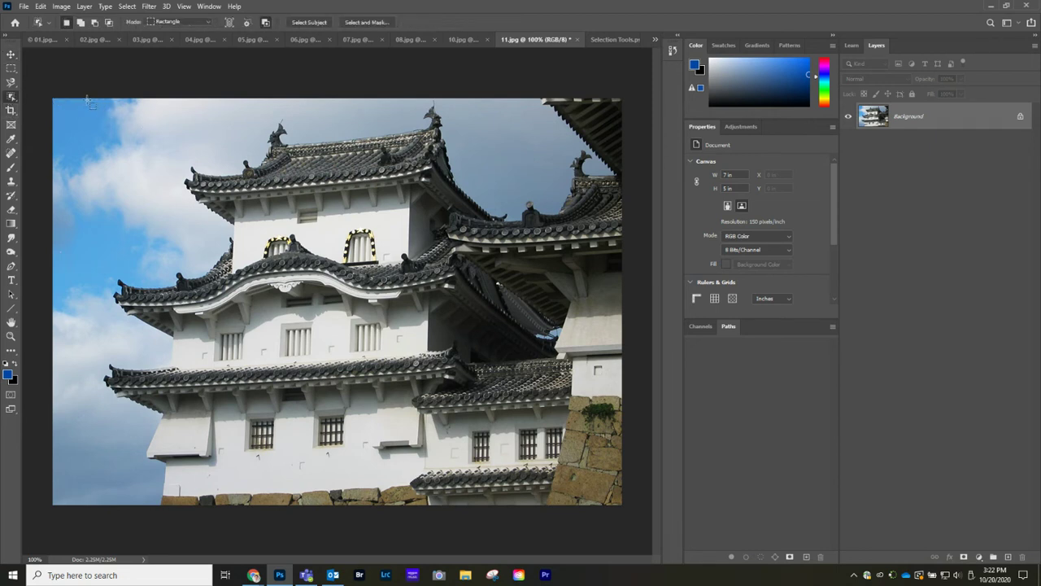
drag(78, 104, 527, 499)
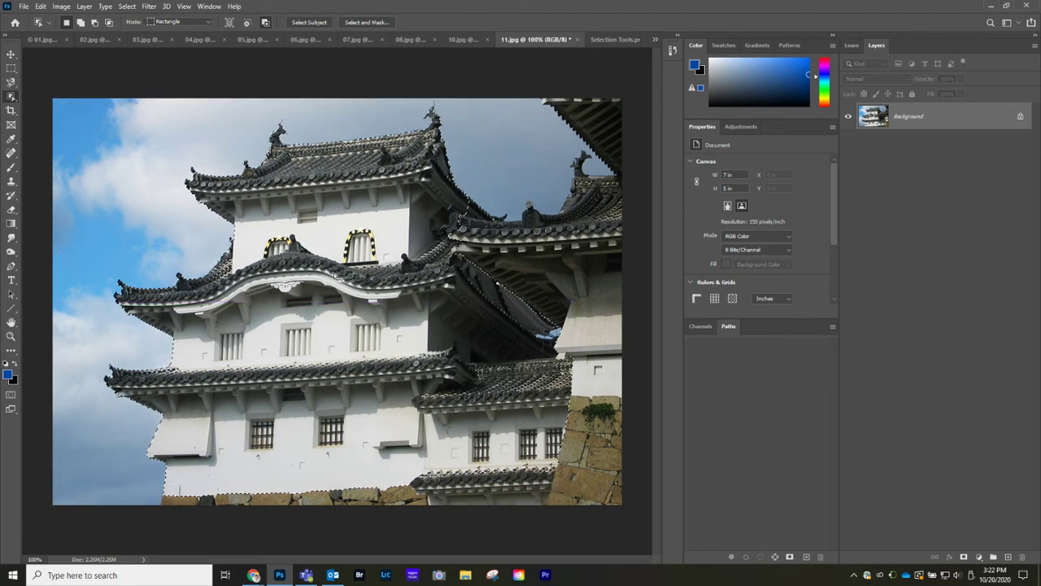
click(965, 557)
Flip the masked castle horizontally and copy it into 01.jpg, placing it behind the flowers along the canvas's left side
key(v)
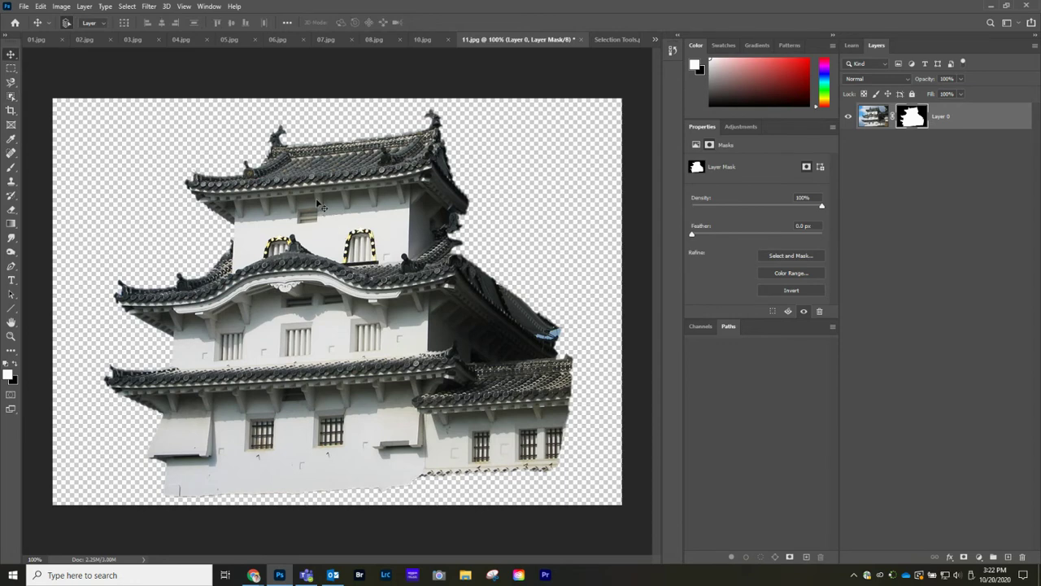
click(40, 8)
mouse_move(73, 256)
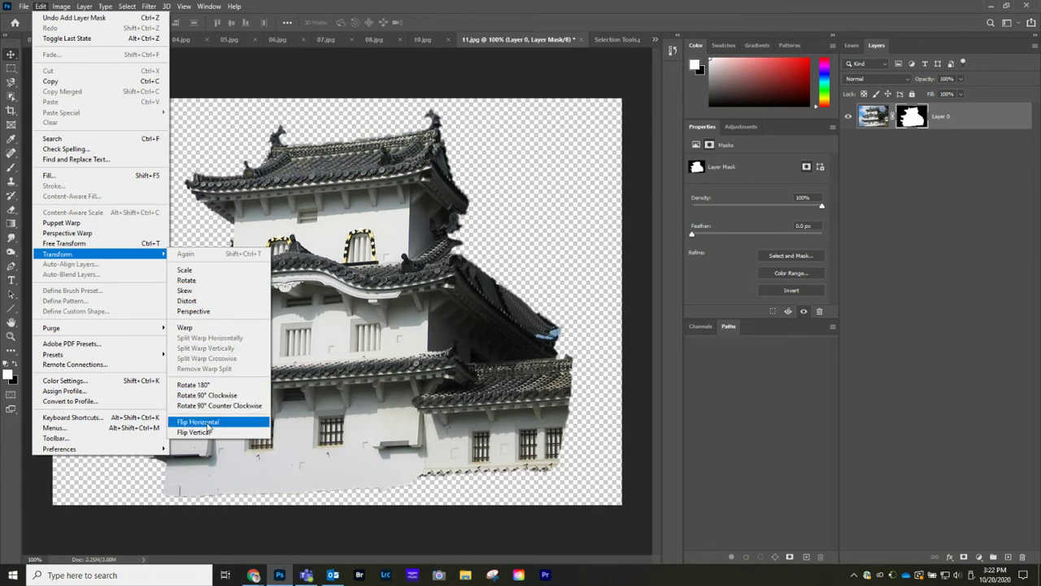
click(209, 426)
mouse_move(296, 277)
mouse_down()
mouse_move(321, 284)
mouse_move(7, 83)
mouse_move(42, 40)
mouse_move(122, 148)
mouse_move(315, 232)
mouse_move(298, 270)
mouse_up()
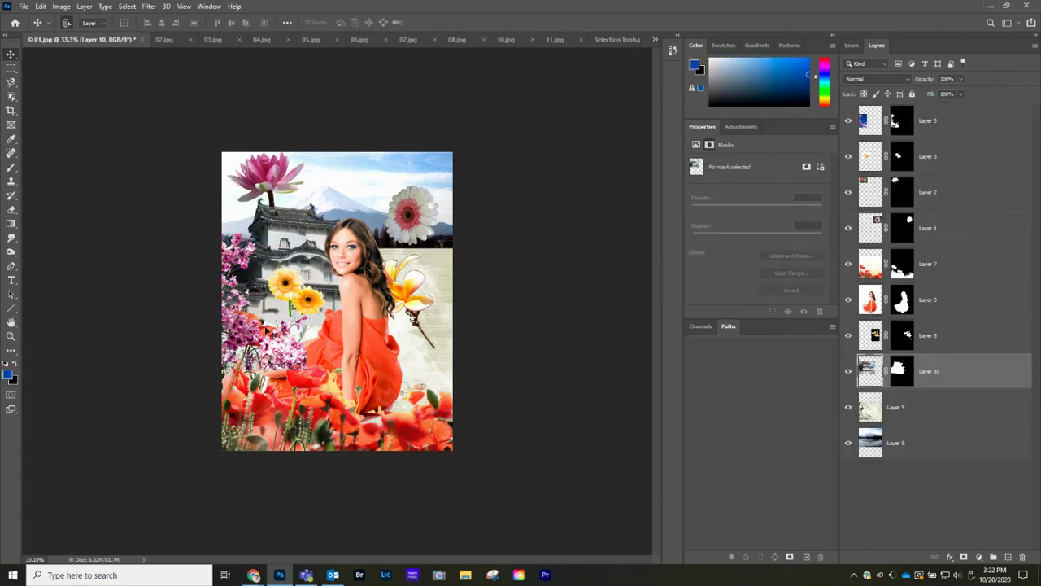
key(ctrl+plus)
drag(253, 200, 221, 242)
In 01.jpg, rotate the pink blossom branches 90°, enlarge them to about 175% and spread them across the top of the canvas
click(556, 40)
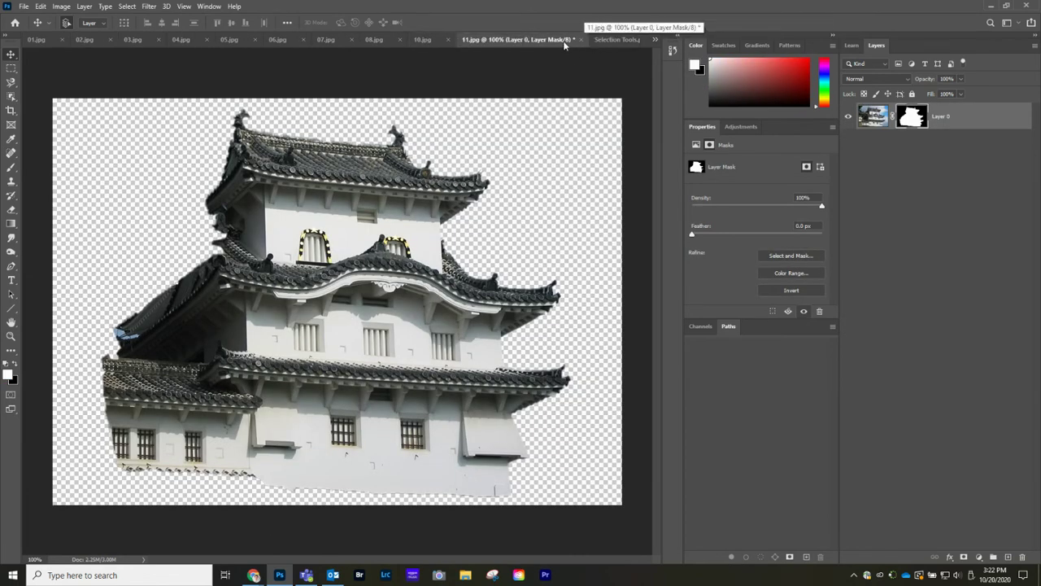
click(620, 39)
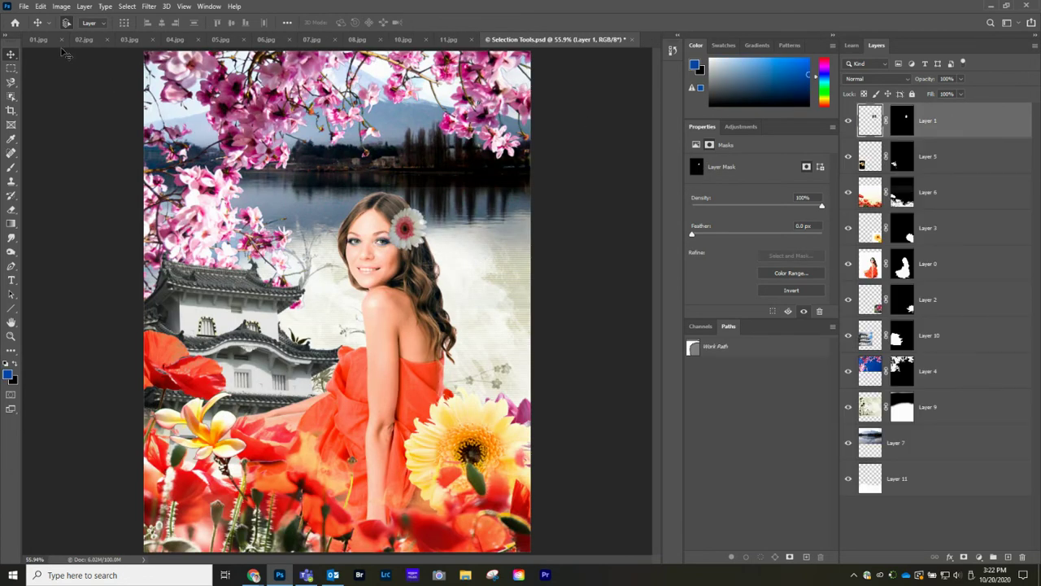
click(39, 39)
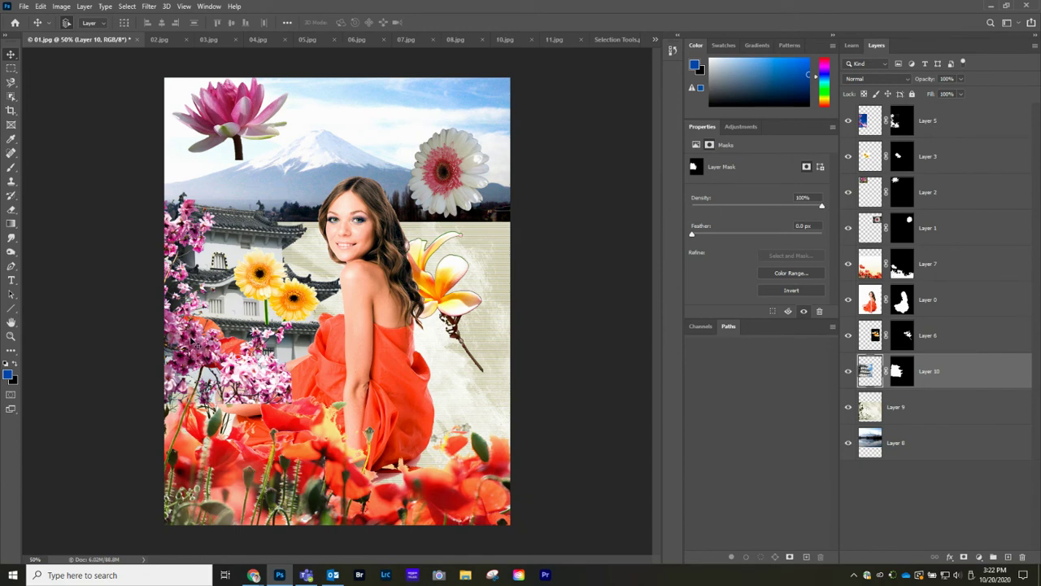
drag(203, 312, 215, 240)
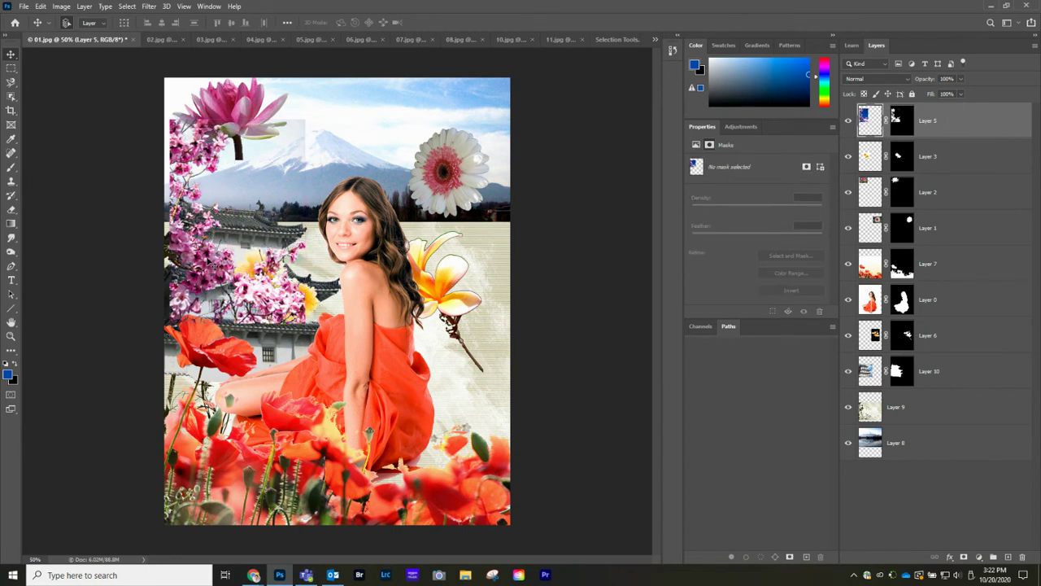
key(ctrl+t)
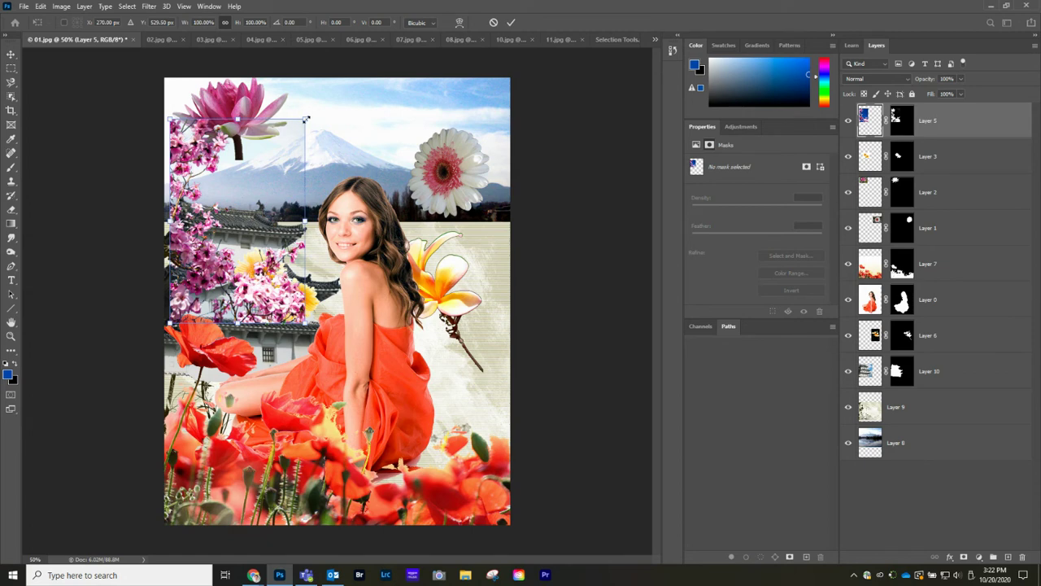
drag(315, 106, 358, 297)
drag(208, 192, 230, 115)
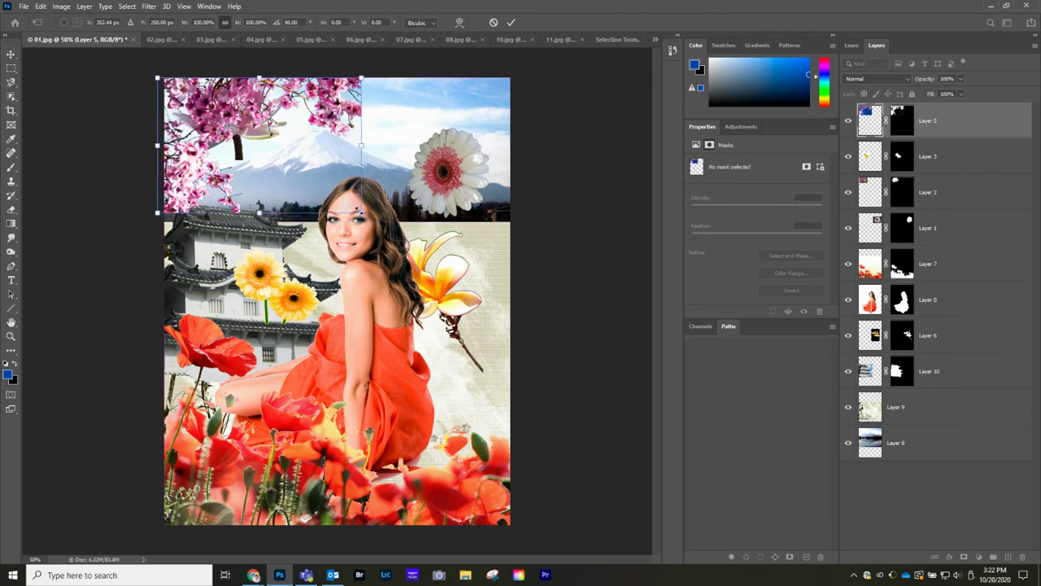
drag(360, 214, 524, 298)
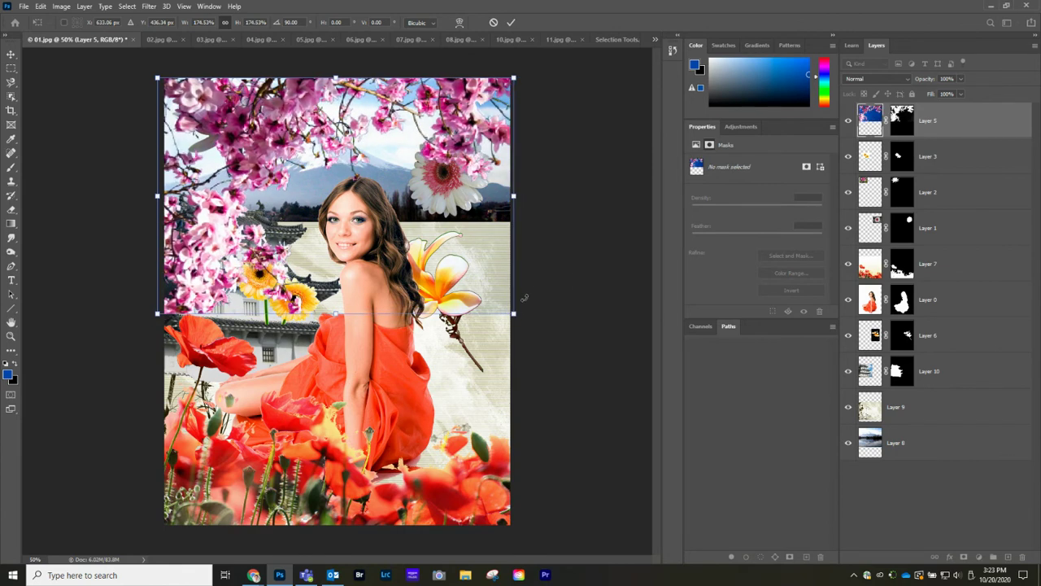
key(Return)
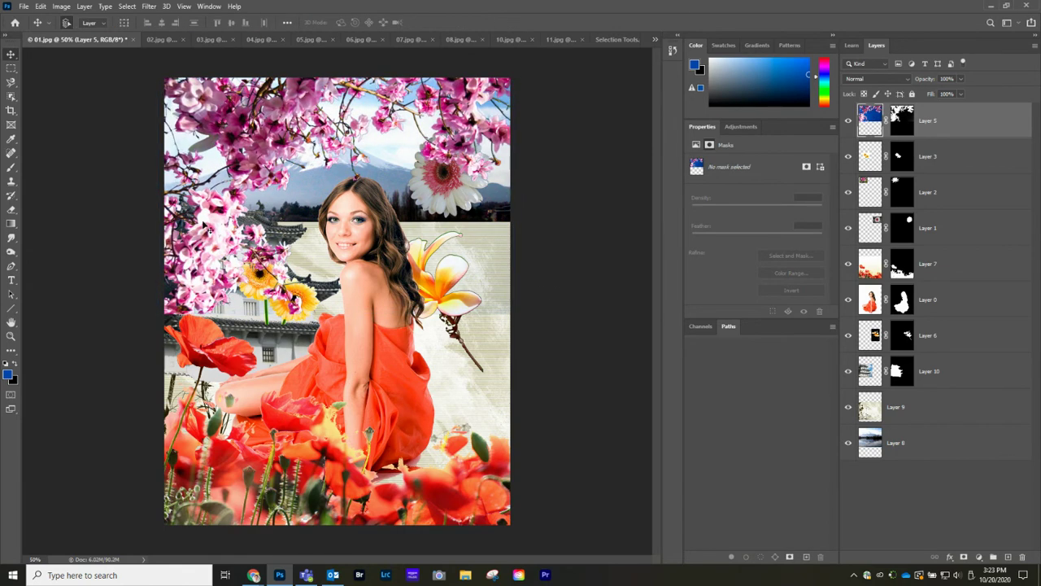
drag(212, 208, 214, 179)
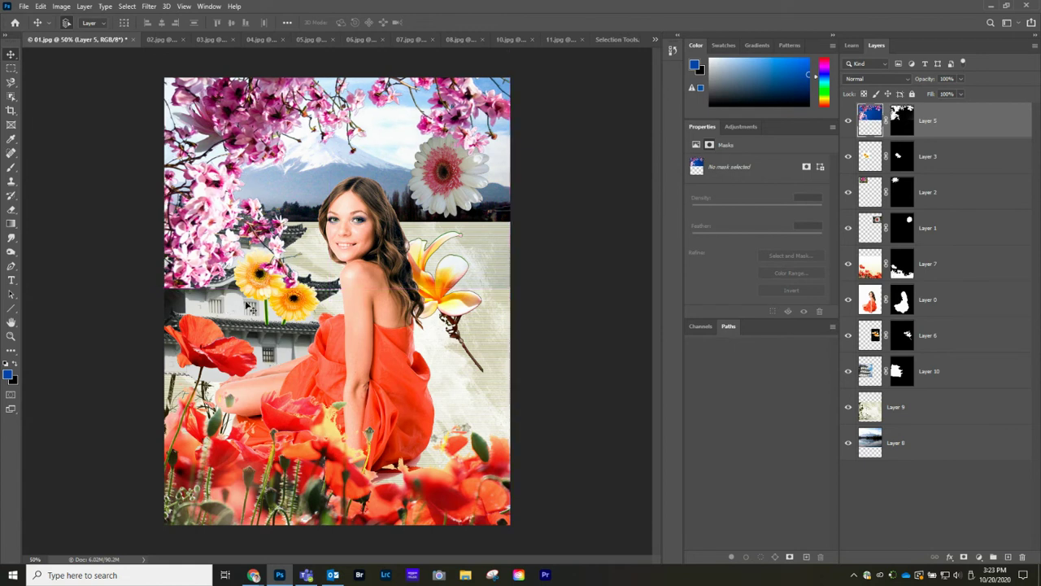
Move the woman and the castle lower in the composition, keeping the castle beneath the blossom branches
ctrl+click(253, 308)
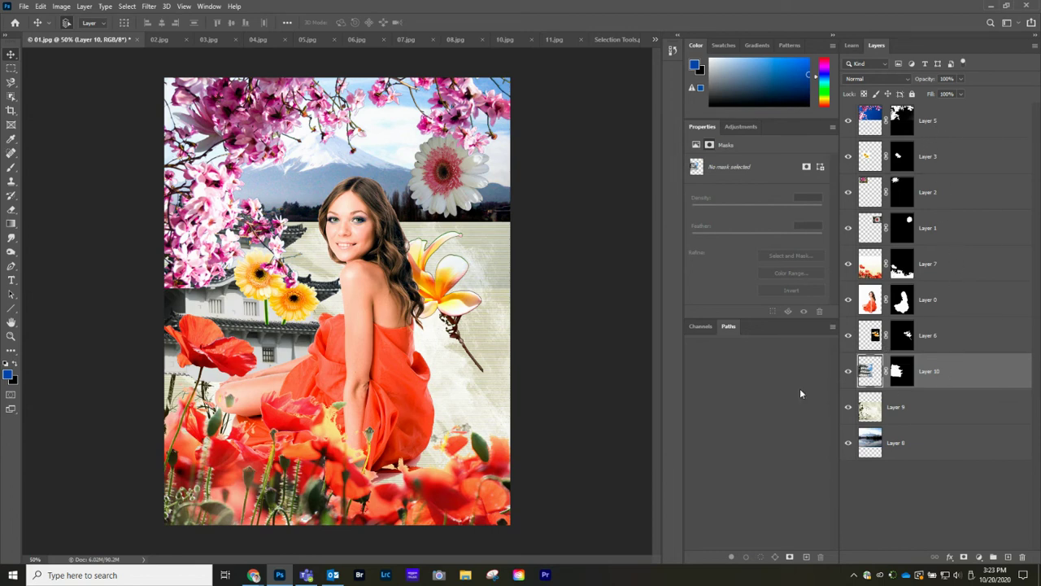
drag(366, 327, 380, 355)
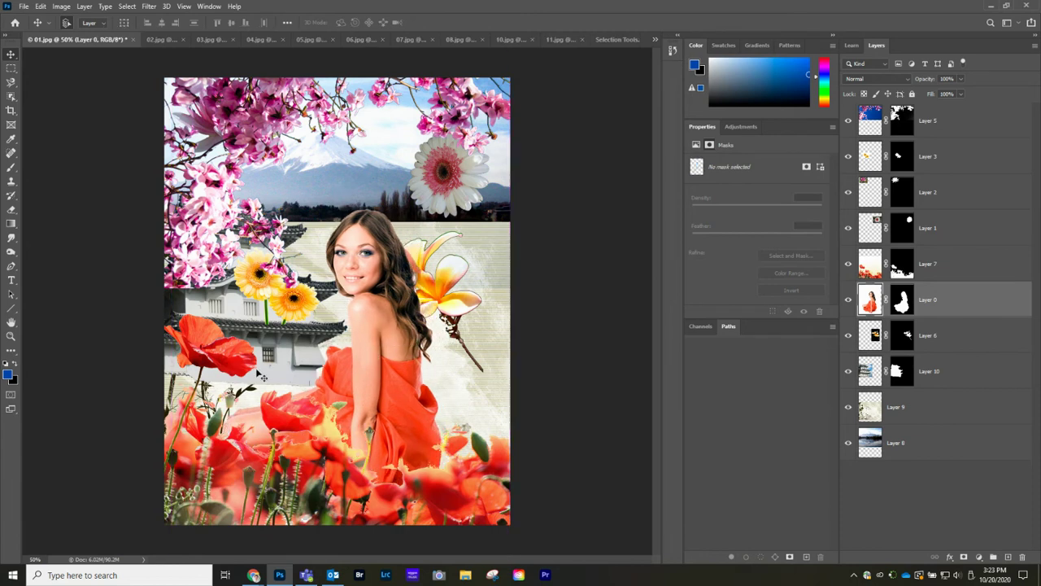
drag(238, 315, 222, 377)
Scale the yellow plumeria down to about 59% and move it above the woman's head, in front of the mountain
drag(434, 307, 448, 281)
key(ctrl+t)
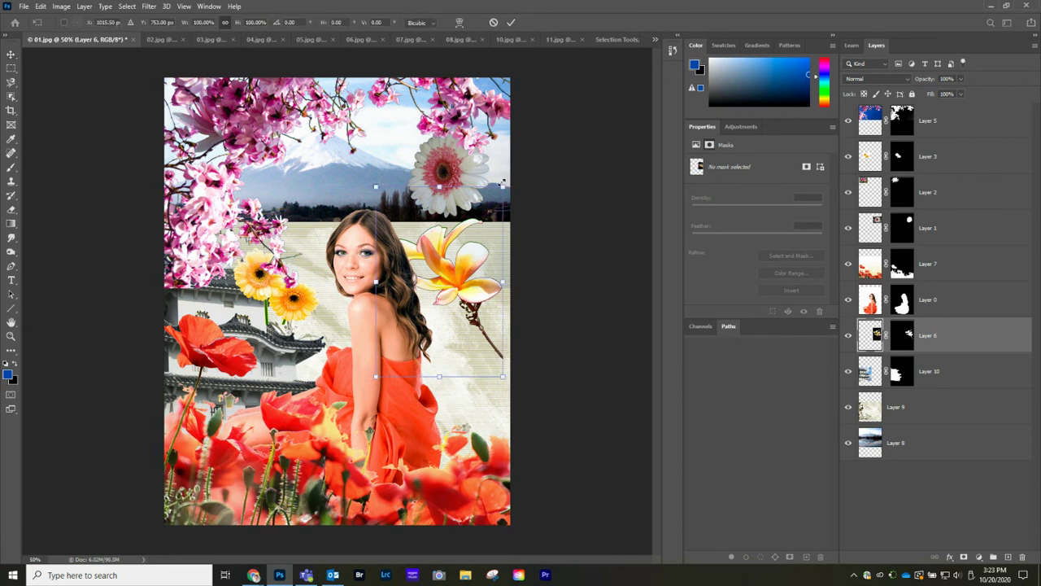
drag(503, 188, 451, 264)
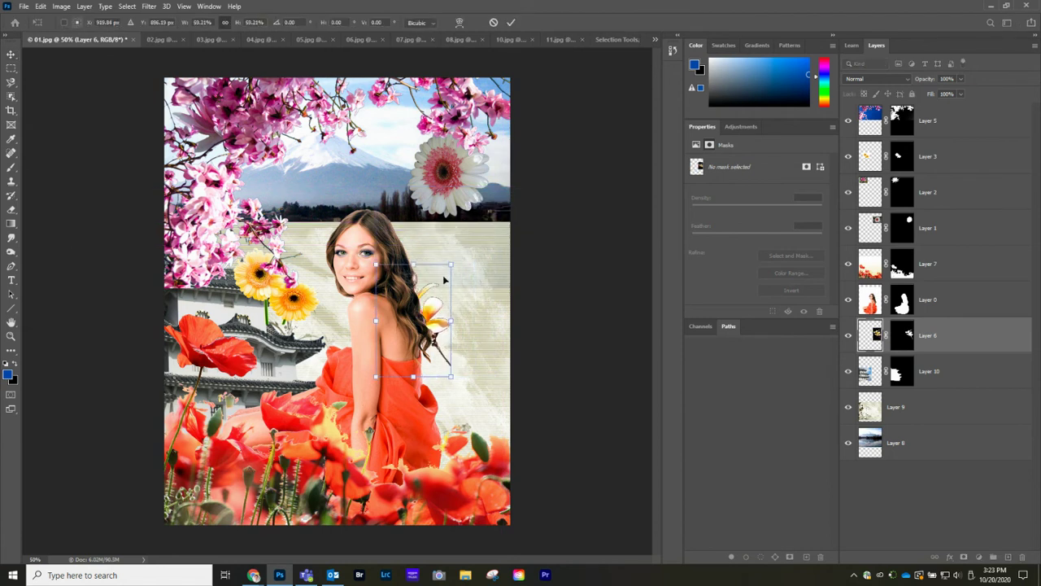
drag(438, 313, 462, 285)
key(Return)
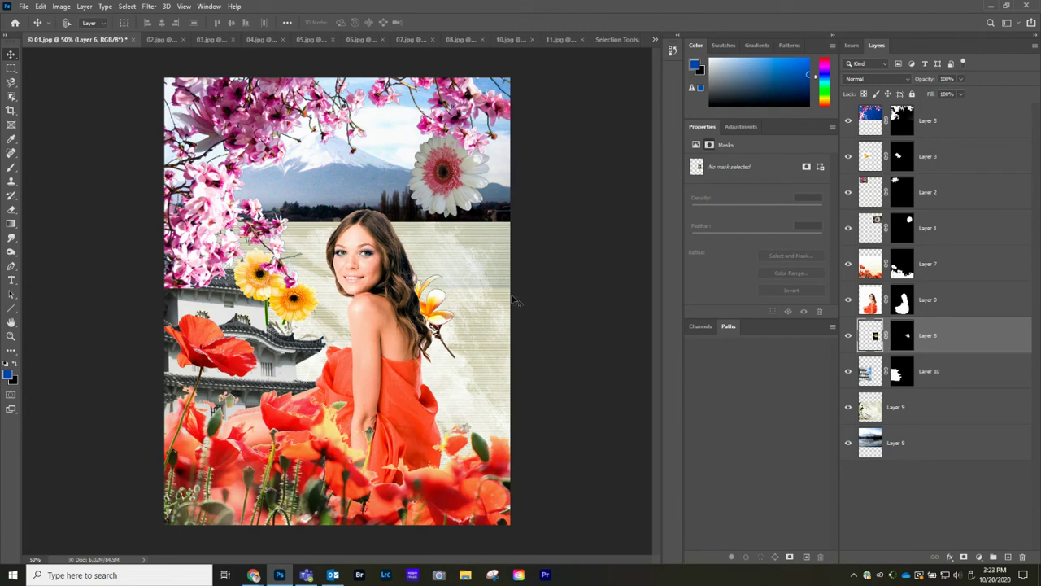
drag(446, 319, 350, 179)
drag(382, 246, 383, 244)
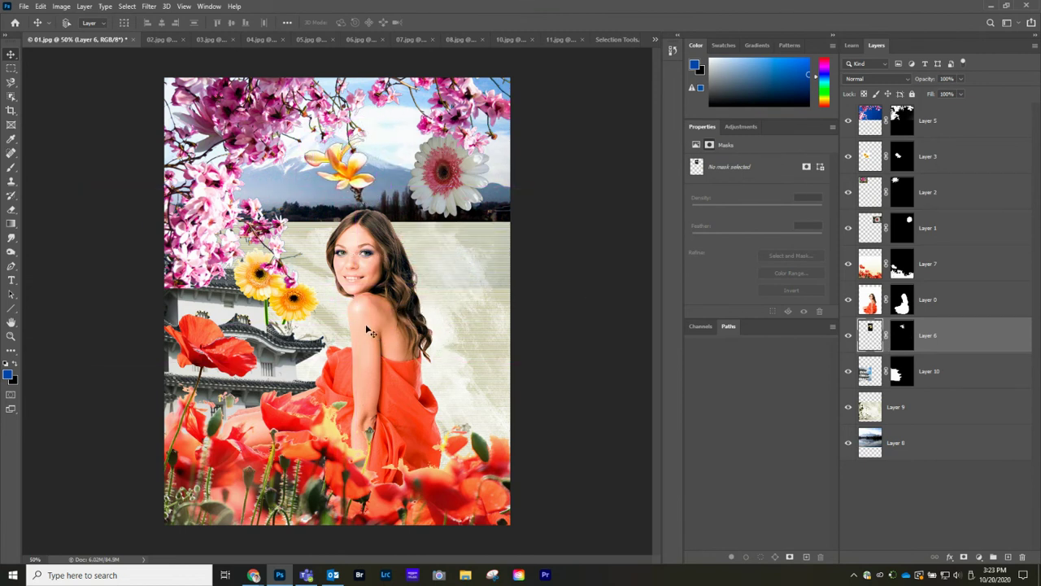
drag(372, 277, 379, 275)
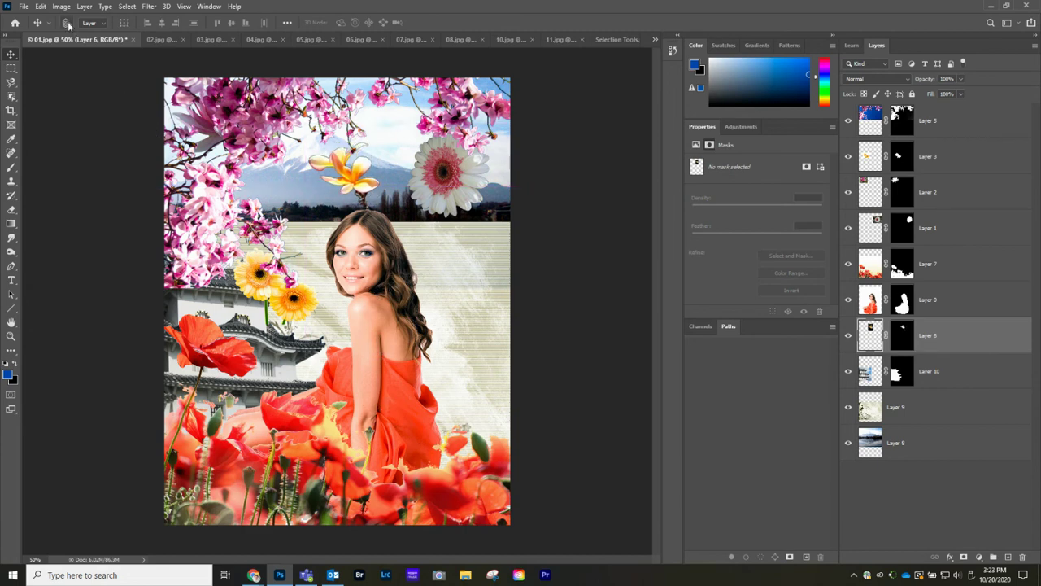
Nudge the woman up and left, then move the yellow gerberas to the lower right and stack them beneath the poppies
mouse_move(397, 351)
mouse_down()
mouse_move(405, 325)
mouse_move(384, 348)
mouse_up()
drag(267, 340, 450, 418)
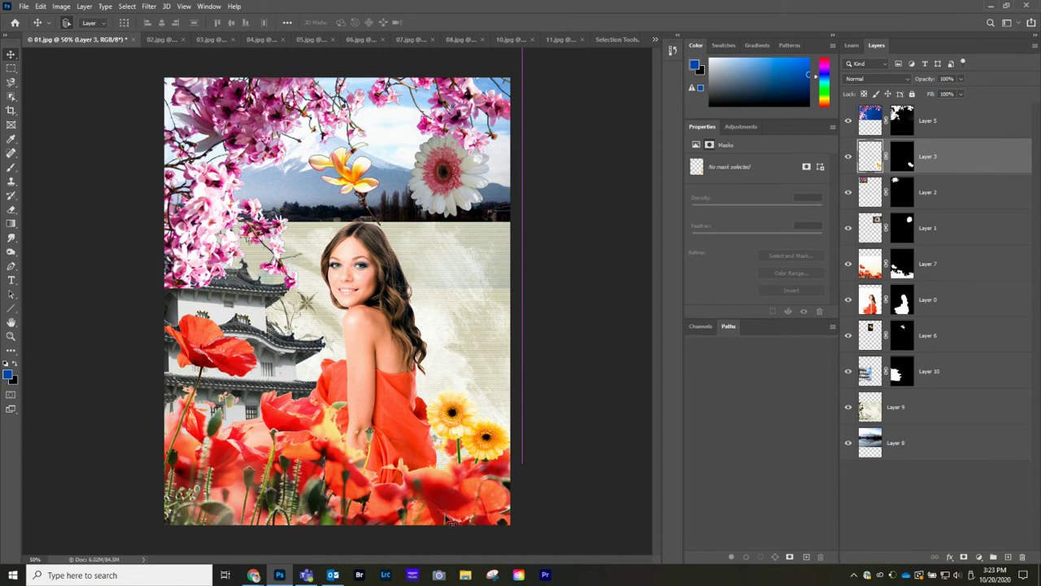
click(506, 484)
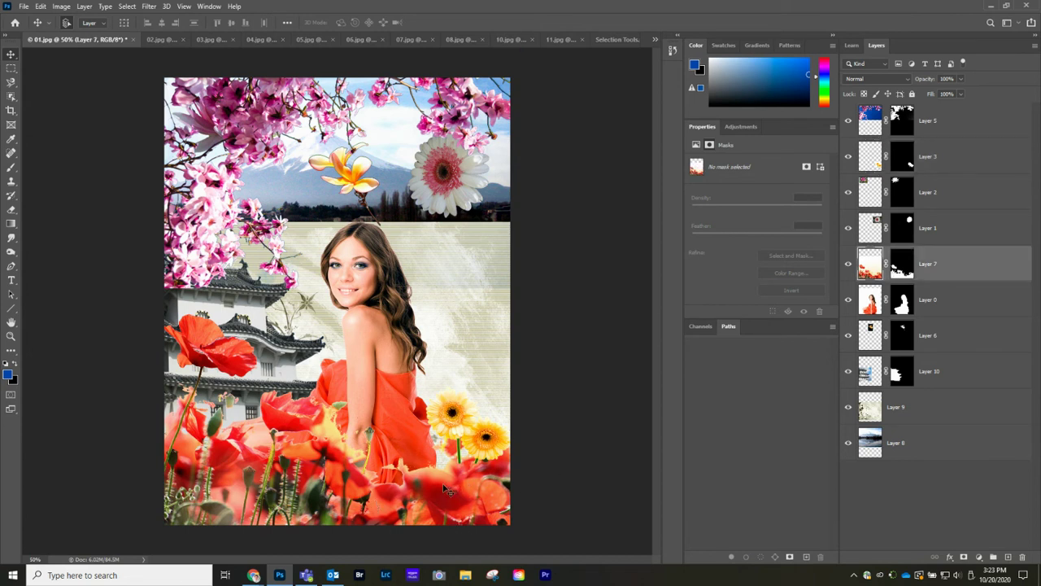
click(454, 418)
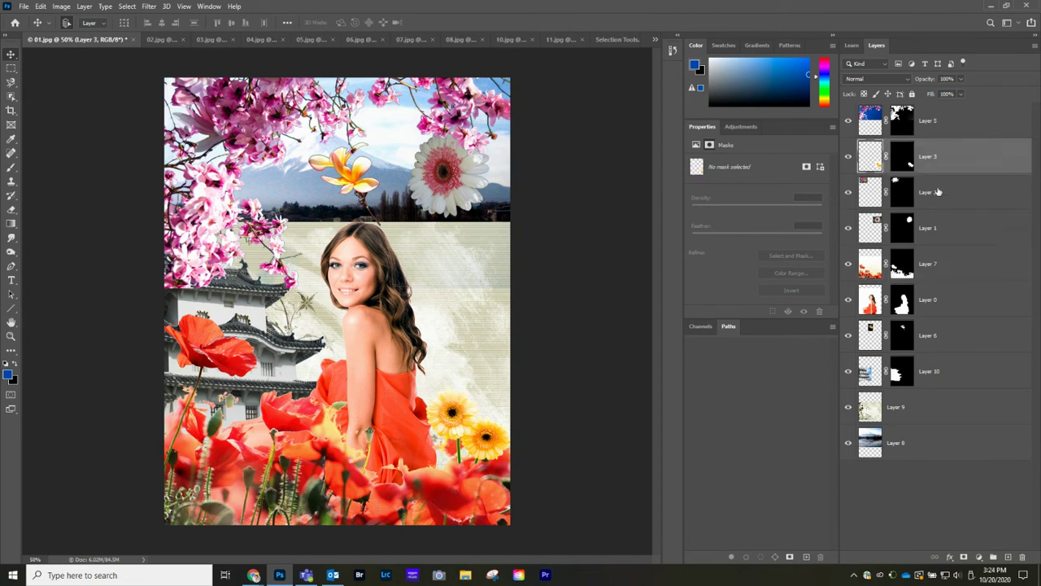
drag(956, 160, 954, 269)
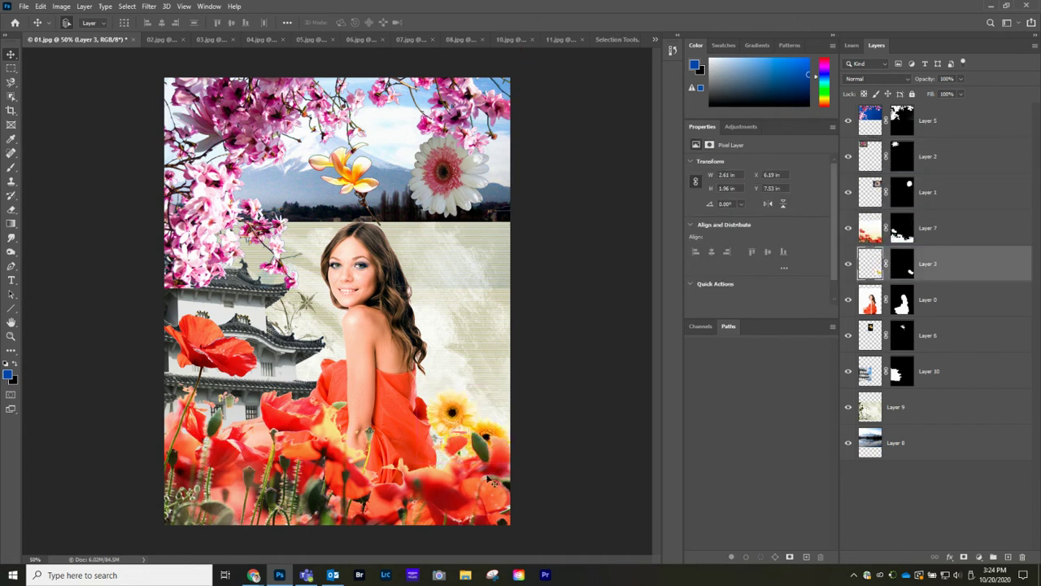
Stack the plumeria layer above the woman and move the flower onto her hair
drag(346, 177, 437, 259)
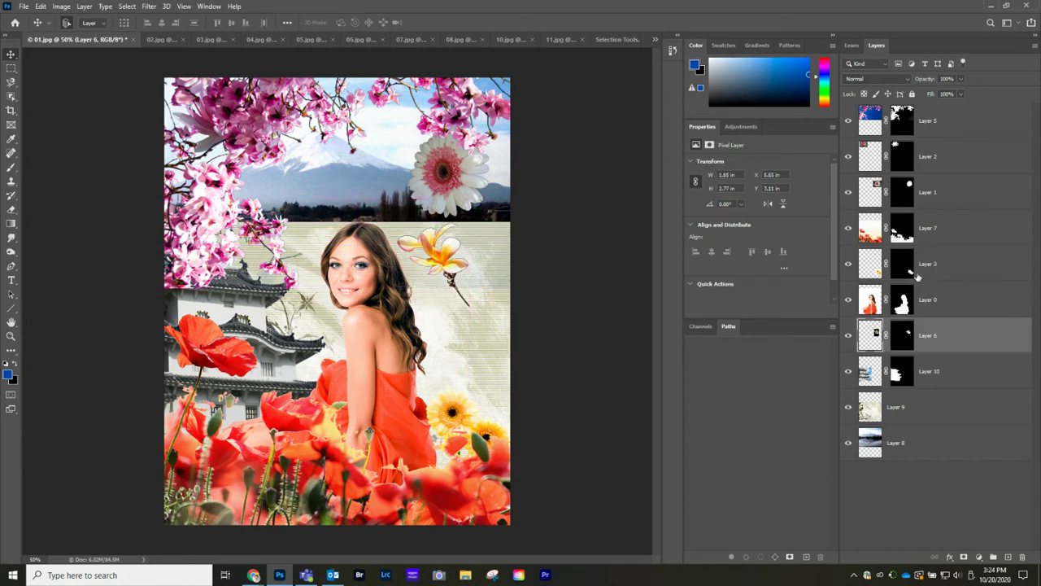
mouse_move(448, 267)
mouse_down()
mouse_move(394, 267)
mouse_move(433, 260)
mouse_up()
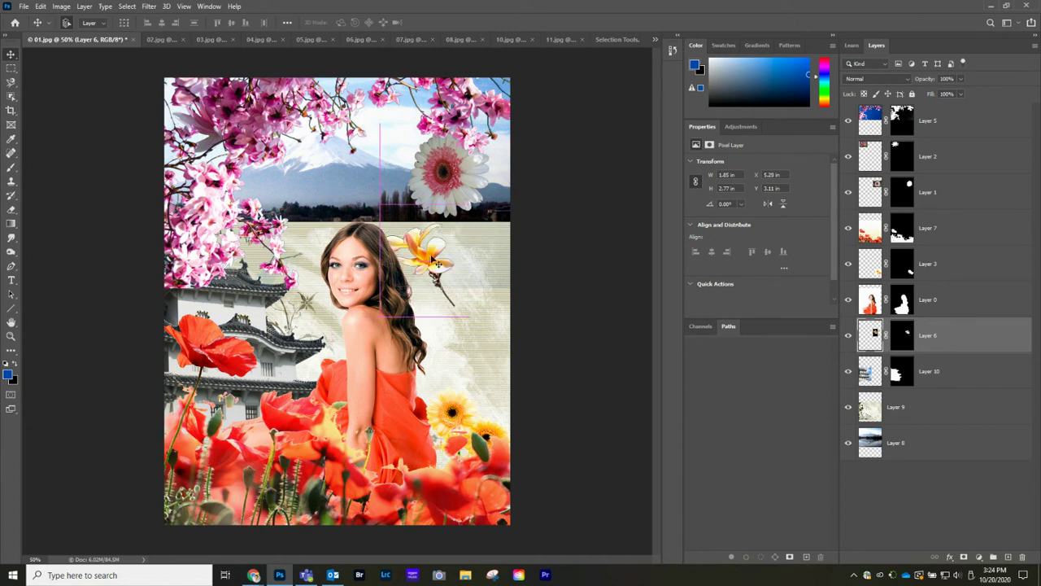
key(ctrl+bracketright)
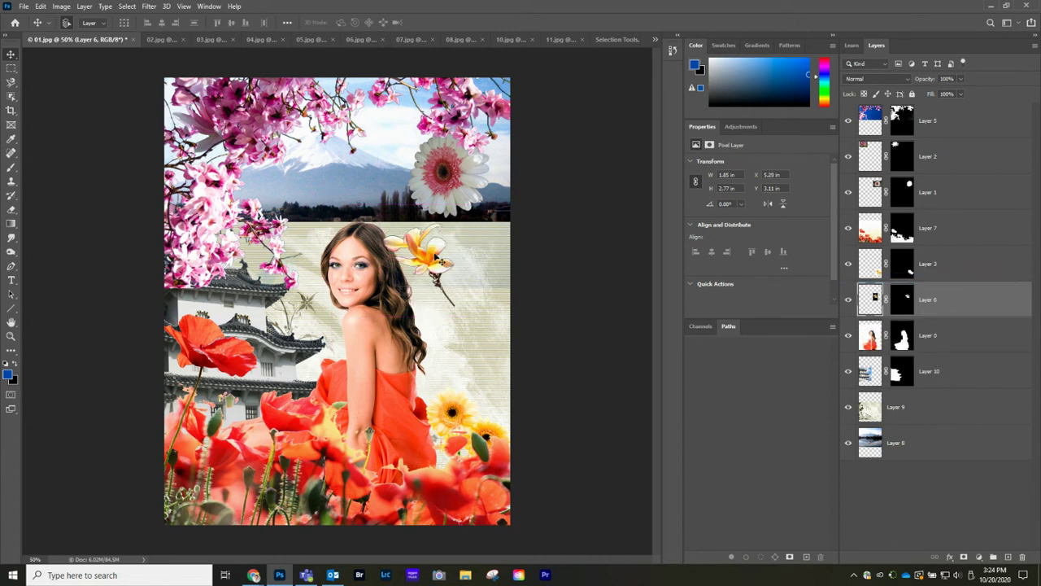
drag(421, 260, 398, 260)
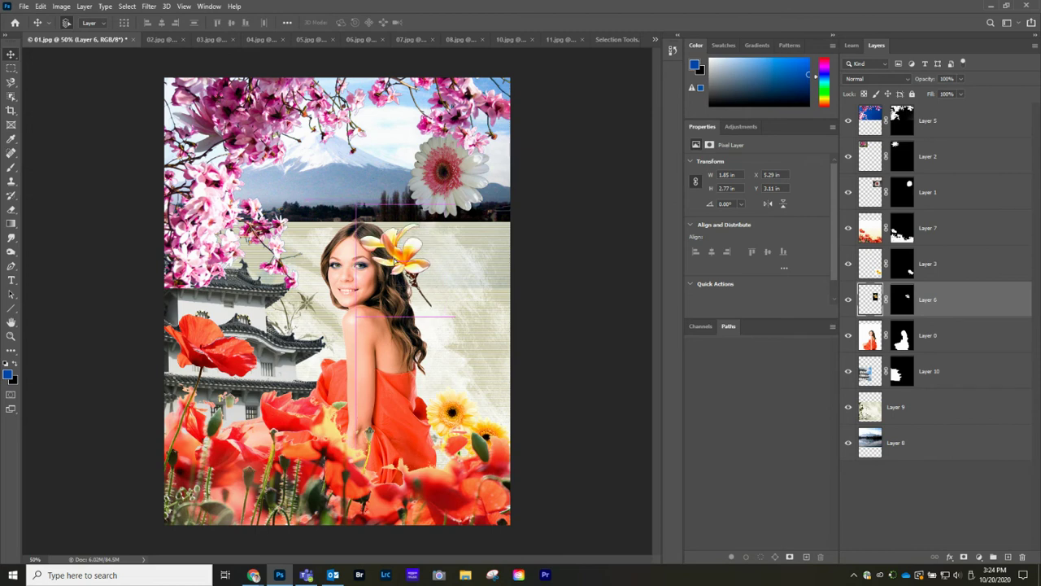
Shrink the plumeria to sit in the woman's hair and target its layer mask with the Brush tool
key(ctrl+t)
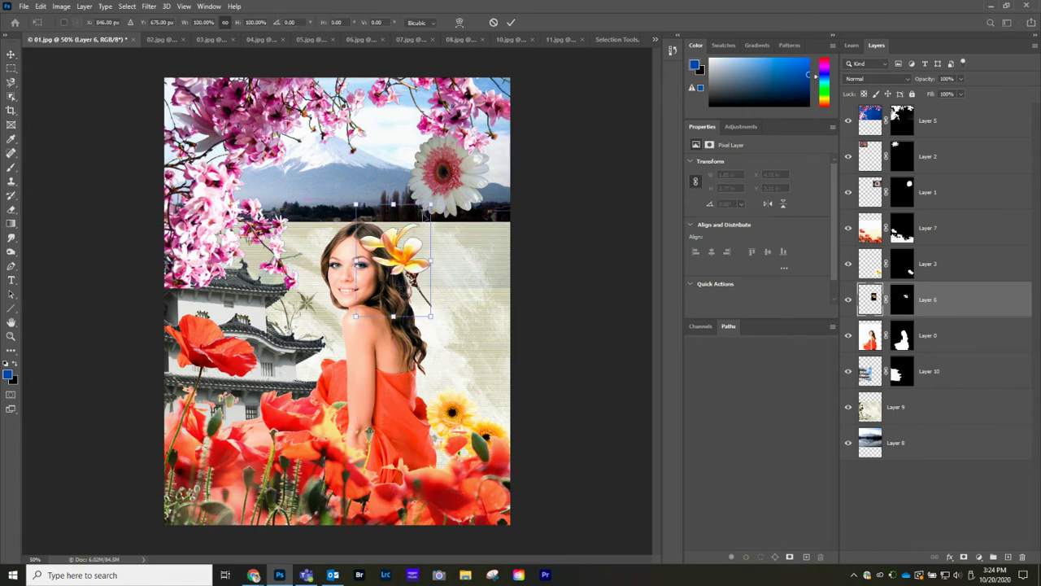
drag(431, 204, 416, 237)
key(Return)
mouse_move(389, 272)
mouse_down()
mouse_move(402, 261)
mouse_move(388, 257)
mouse_up()
key(b)
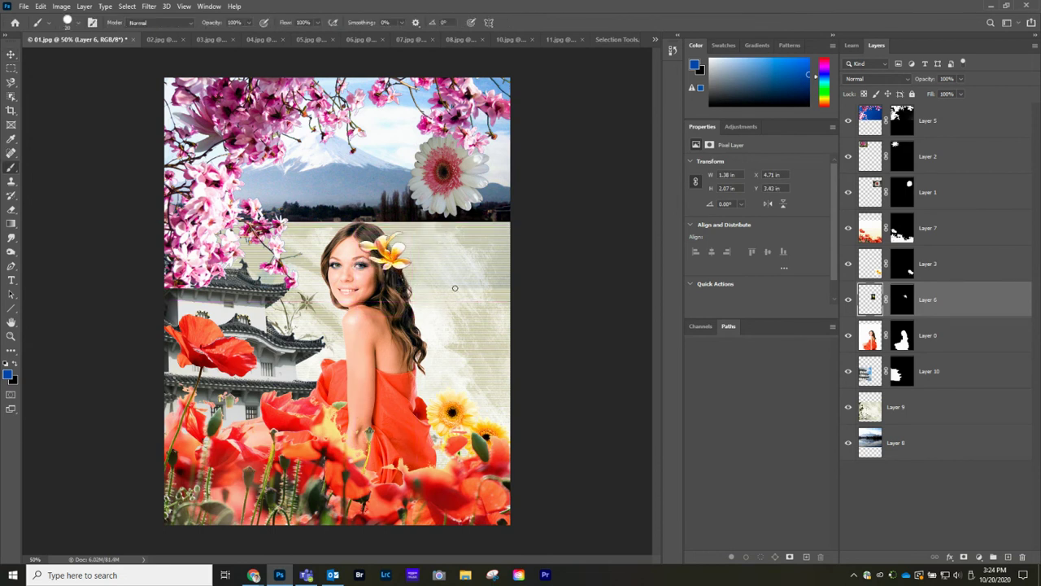
click(903, 301)
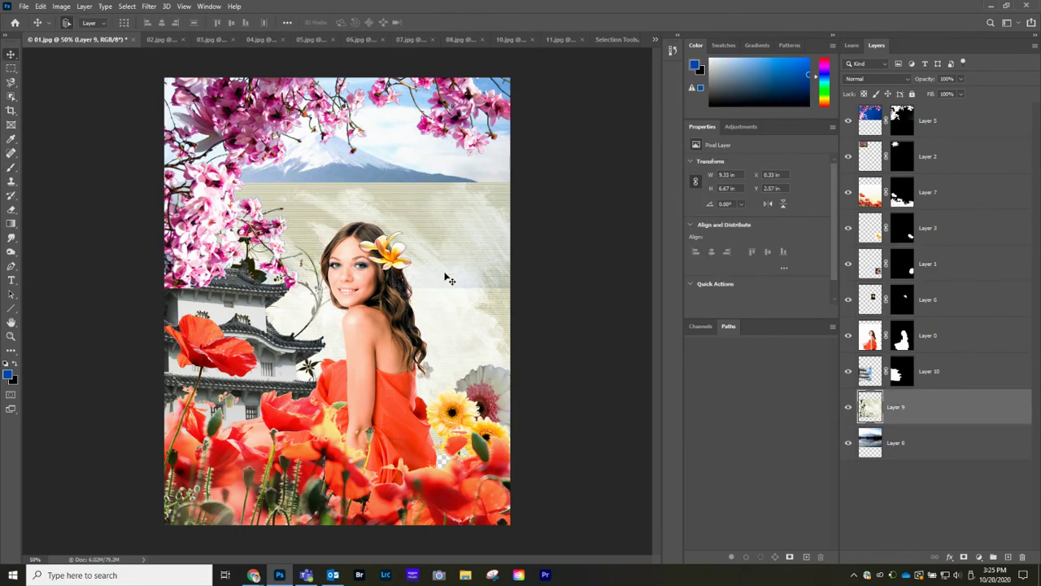
Flip the floral grunge background horizontally and position it below the mountain peak with its dark flowers to the woman's right
drag(463, 331, 481, 281)
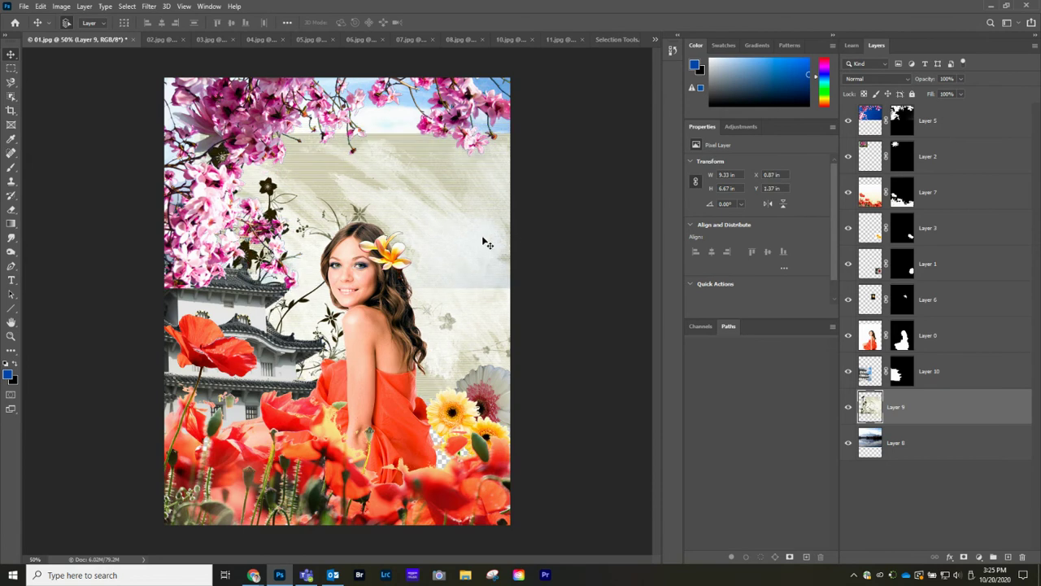
click(47, 6)
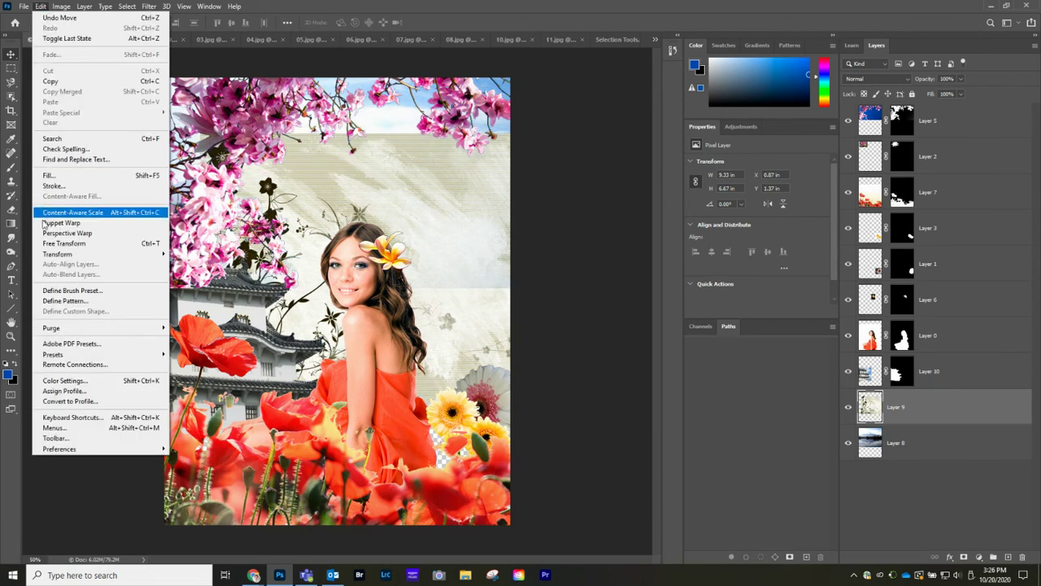
mouse_move(75, 258)
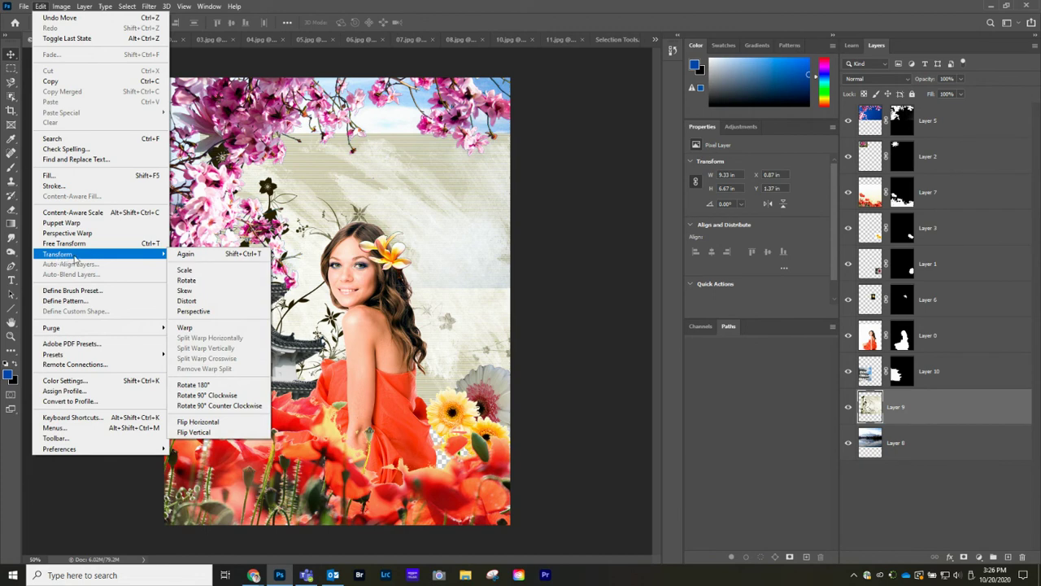
click(199, 421)
drag(470, 326, 438, 360)
drag(427, 202, 417, 218)
drag(456, 340, 444, 357)
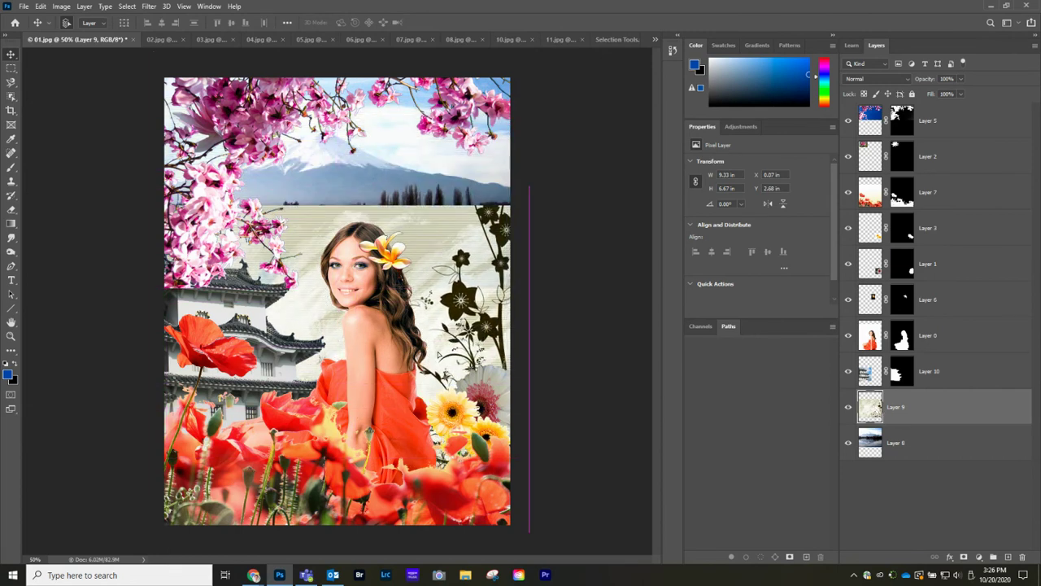
drag(448, 243, 441, 225)
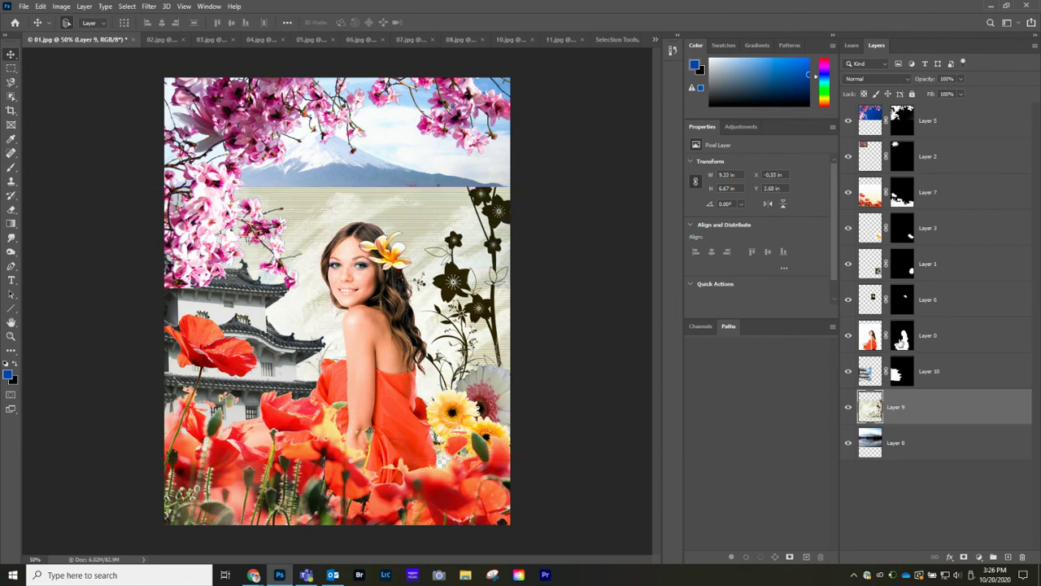
Add a layer mask to the floral grunge background and prepare a black brush with 24% hardness
click(964, 558)
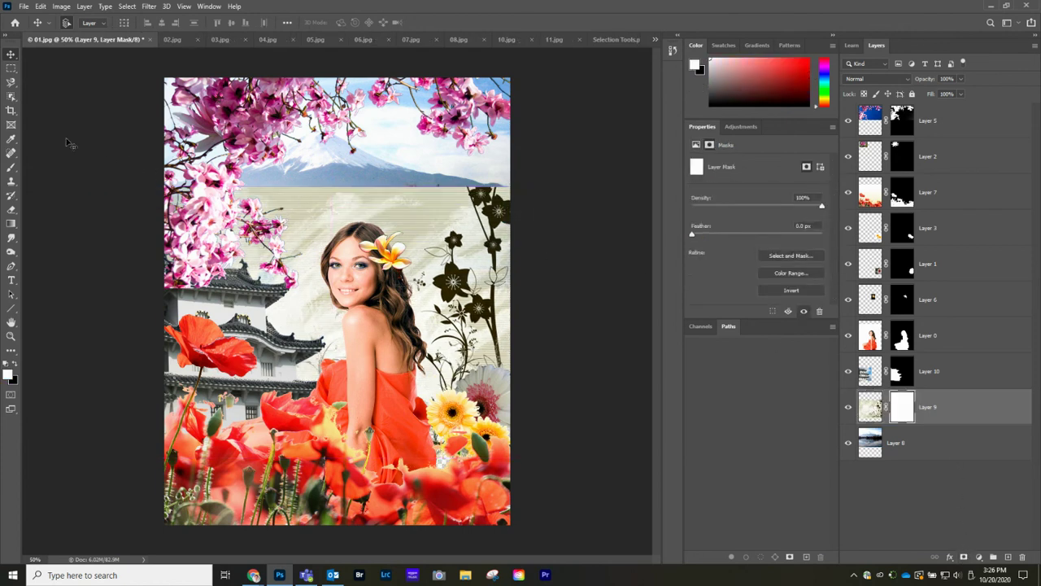
click(13, 168)
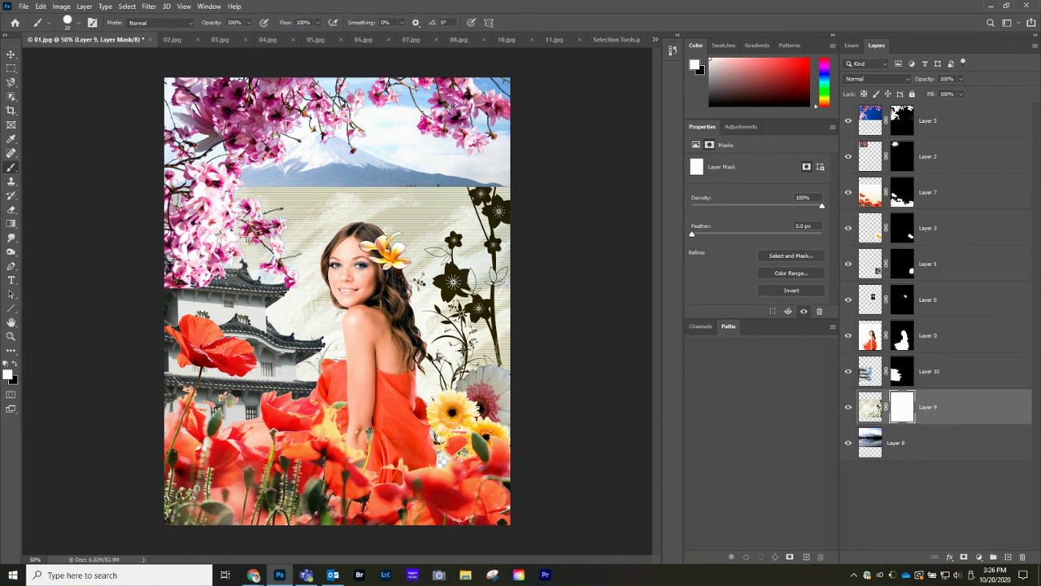
click(15, 365)
click(80, 24)
drag(96, 83, 77, 83)
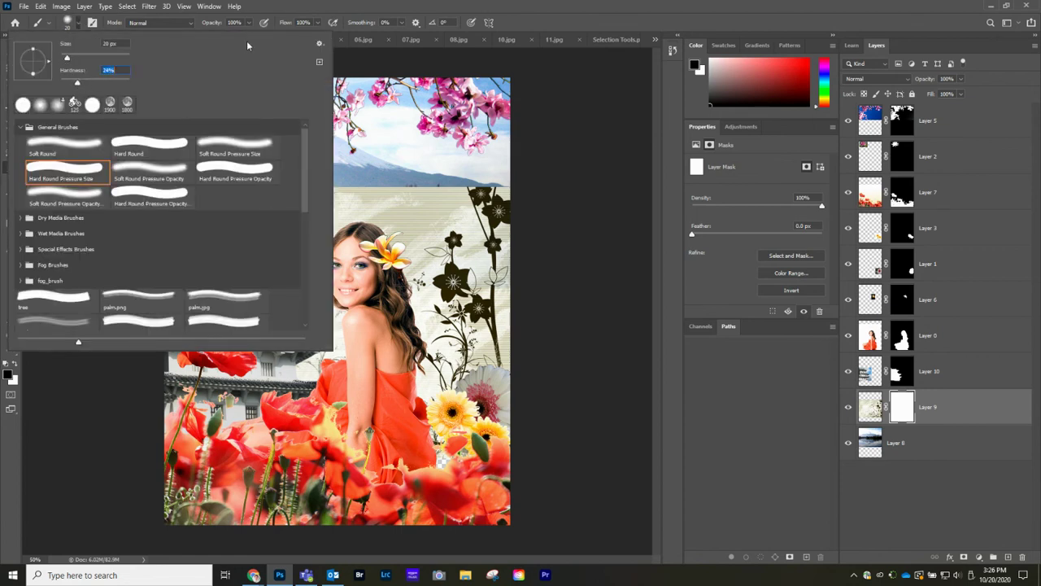
click(273, 10)
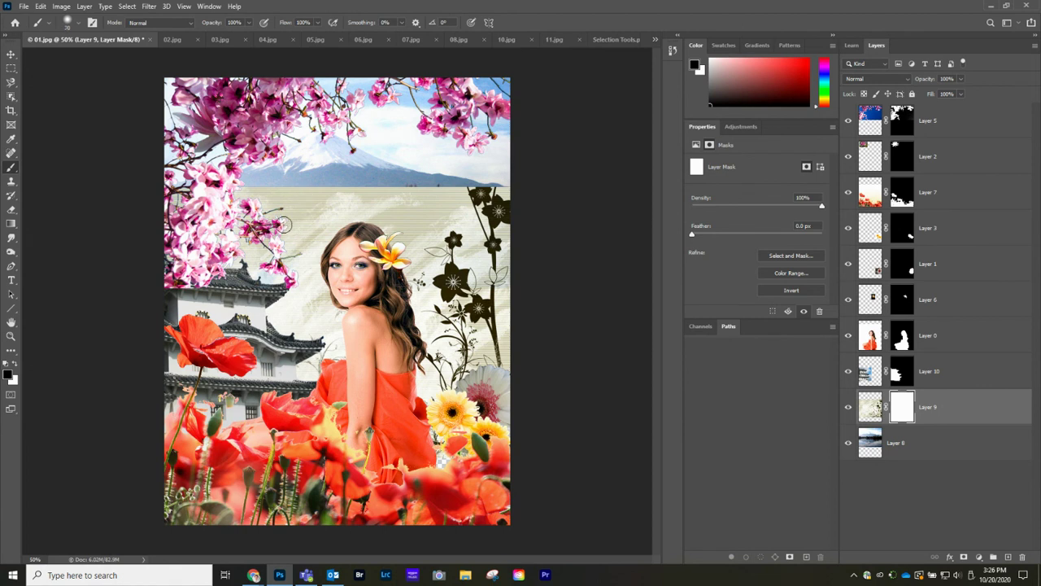
Try masking the floral background's upper edge with one stroke of a 200 px brush, then undo the stroke
key(bracketright)
key(bracketright)
key(bracketright)
key(bracketright)
key(bracketright)
key(bracketright)
key(bracketright)
key(bracketright)
drag(158, 190, 530, 177)
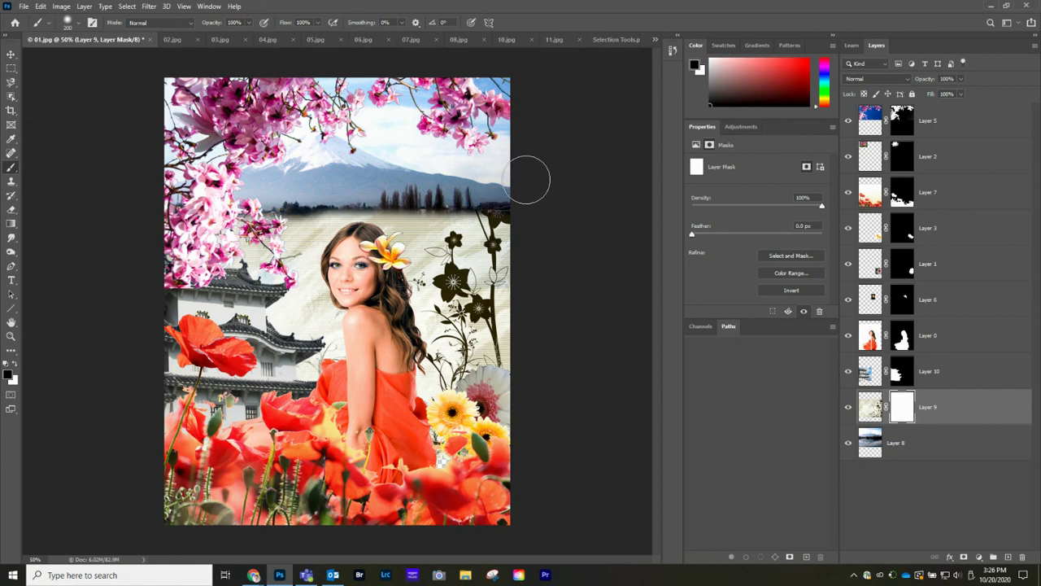
key(ctrl+z)
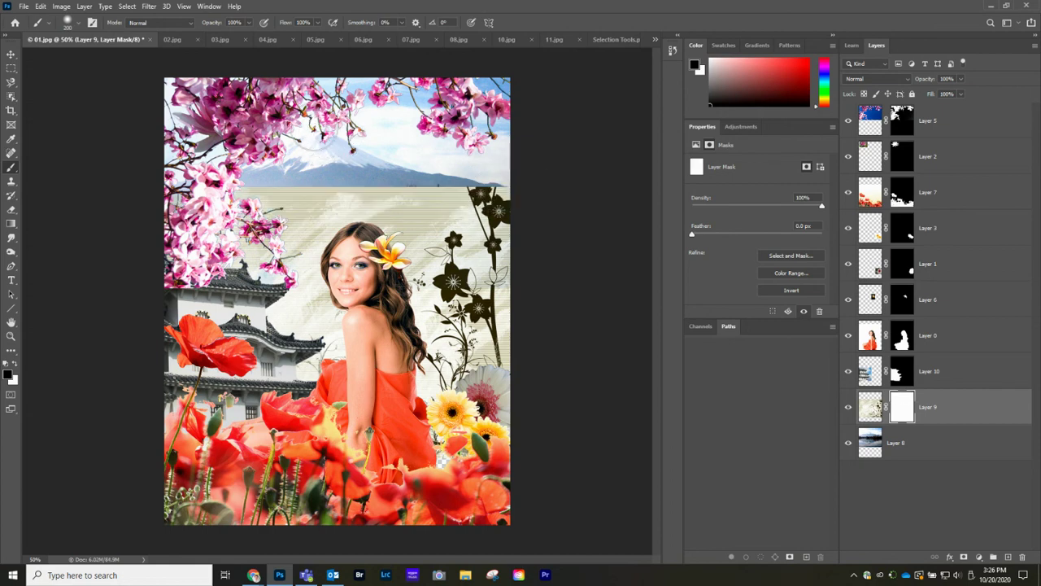
Soften and enlarge the brush, then mask out the floral background's hard upper edge to blend it into the tree line below the mountain
click(82, 24)
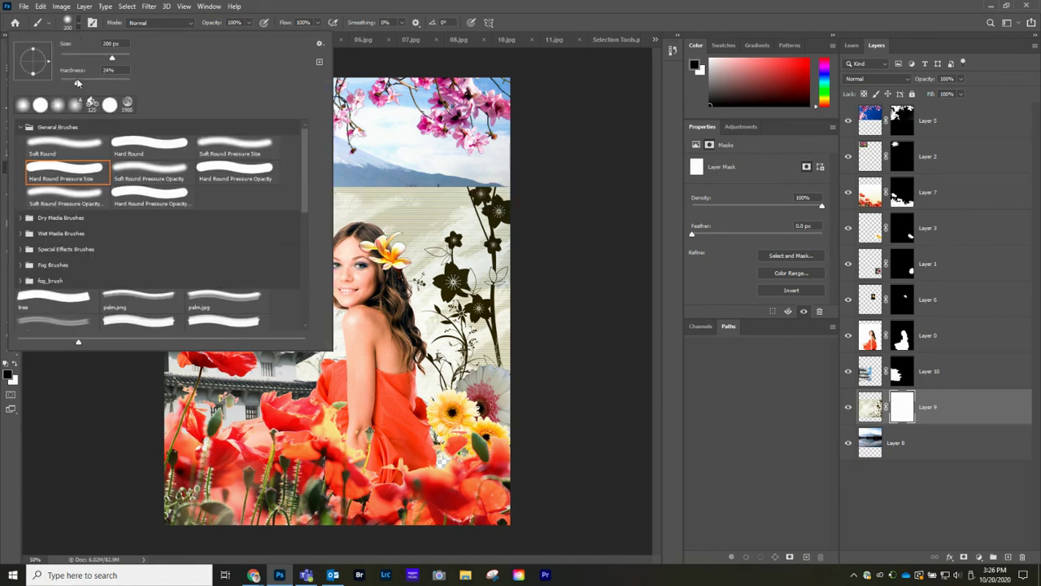
drag(74, 85, 113, 60)
click(526, 8)
drag(515, 174, 156, 174)
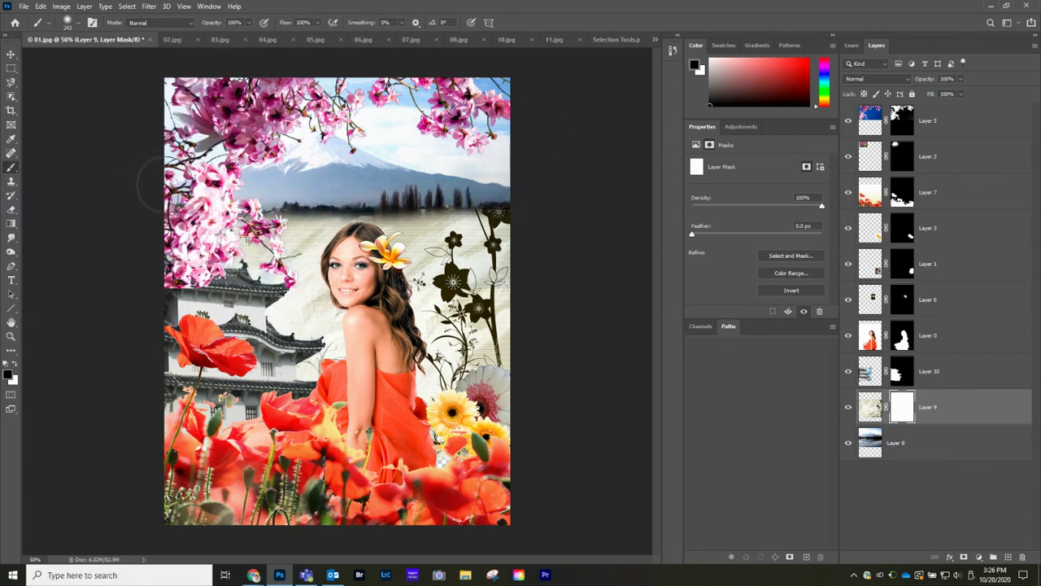
drag(509, 203, 236, 220)
key(v)
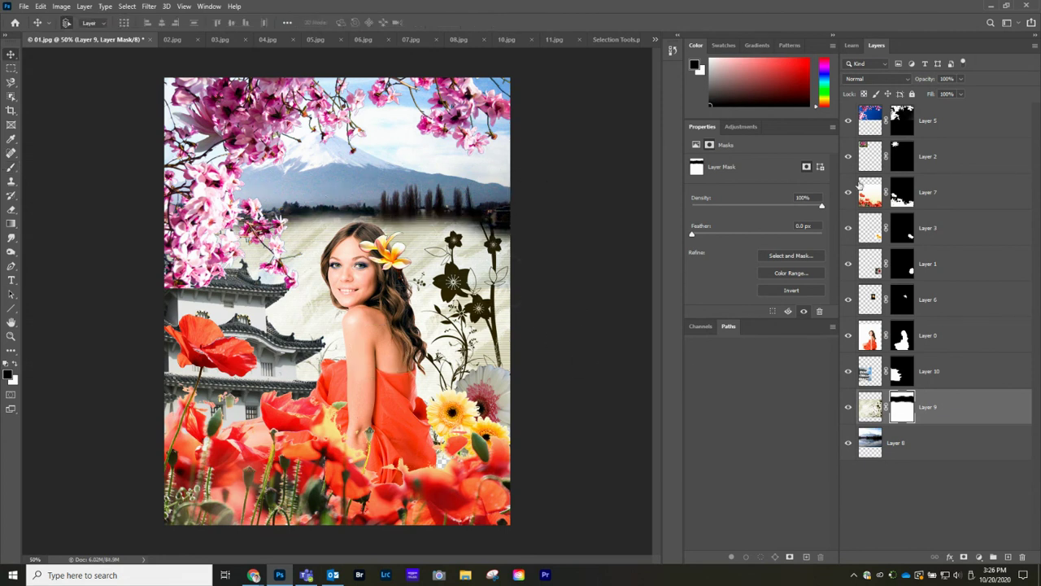
Set the floral background layer's blend mode to Pin Light and shift the layer slightly down and to the right
click(865, 79)
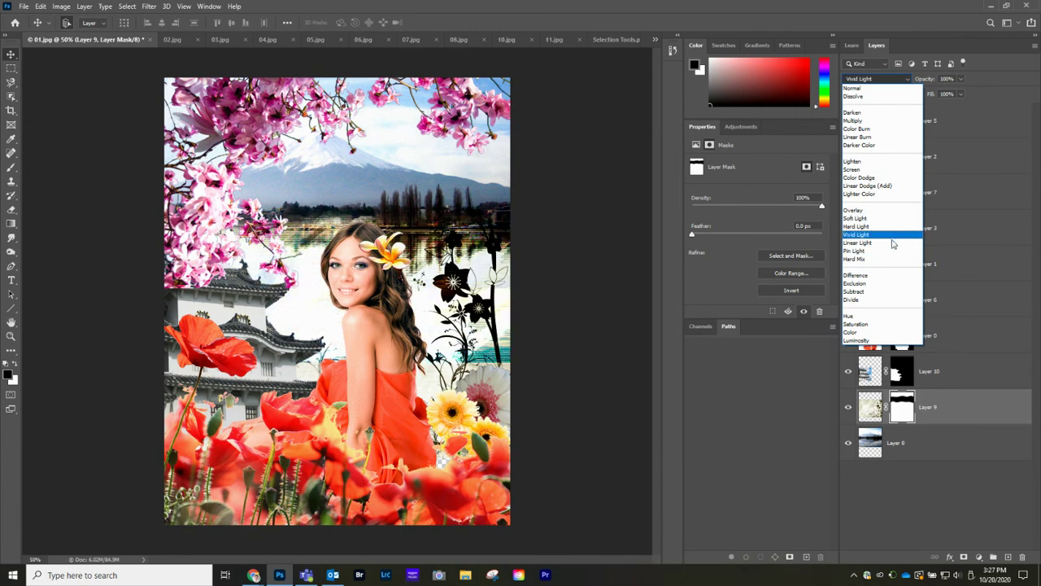
click(893, 255)
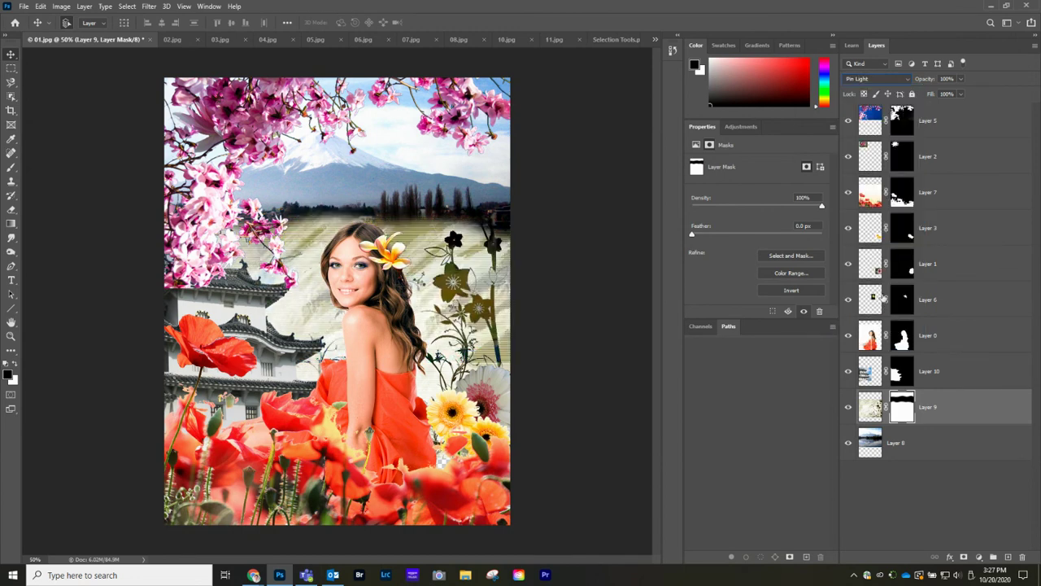
mouse_move(440, 250)
mouse_down()
mouse_move(452, 246)
mouse_move(450, 260)
mouse_up()
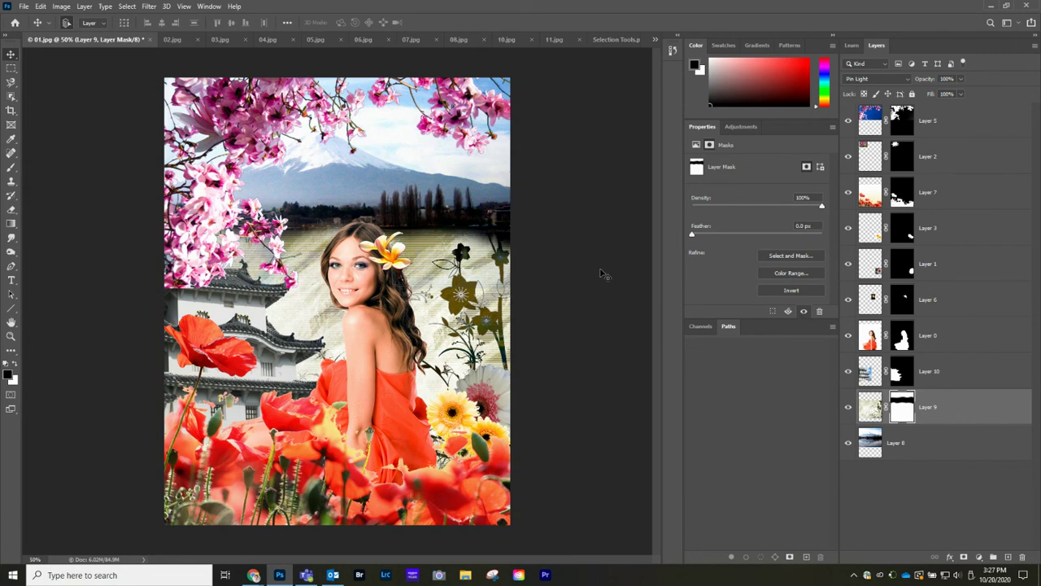